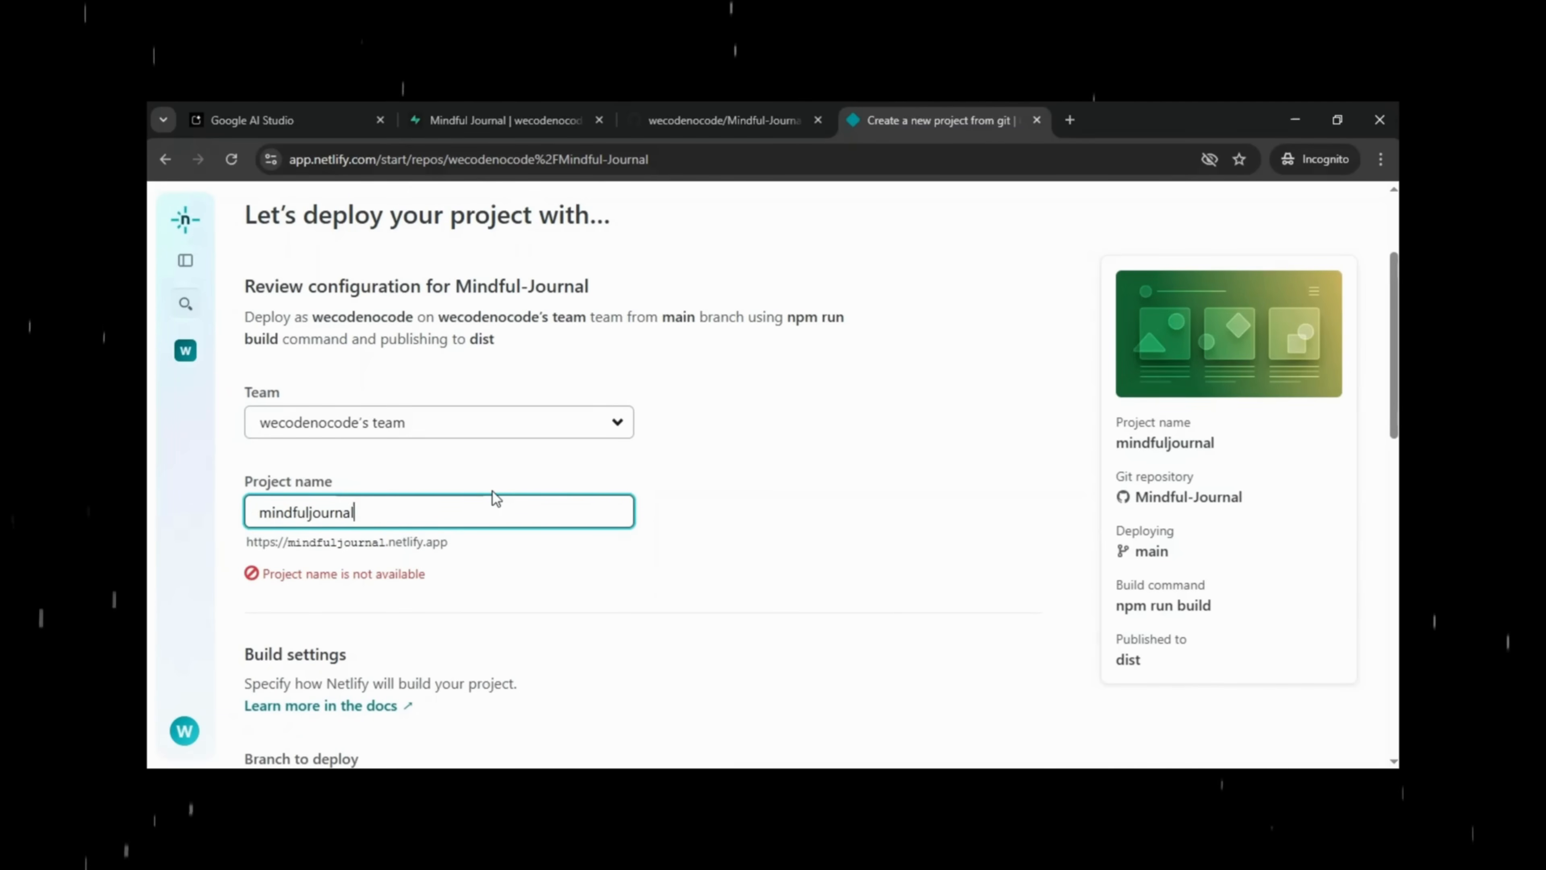
# Rename the Netlify project to mindfuljournalAI and deploy it without adding environment variables.
pyautogui.write('AI')
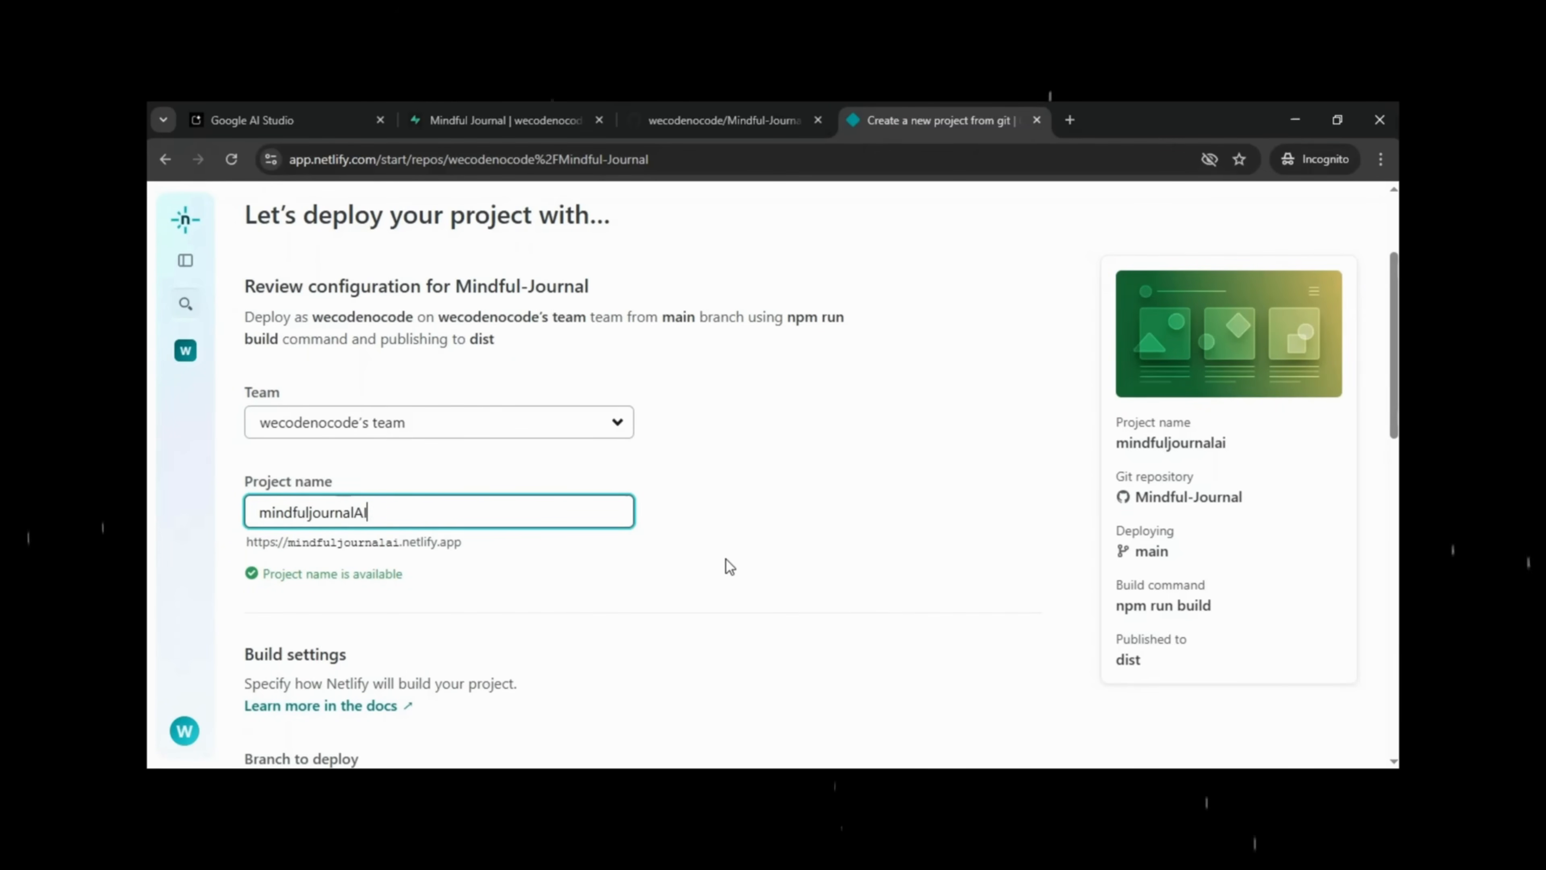
pyautogui.scroll(-3, 729, 566)
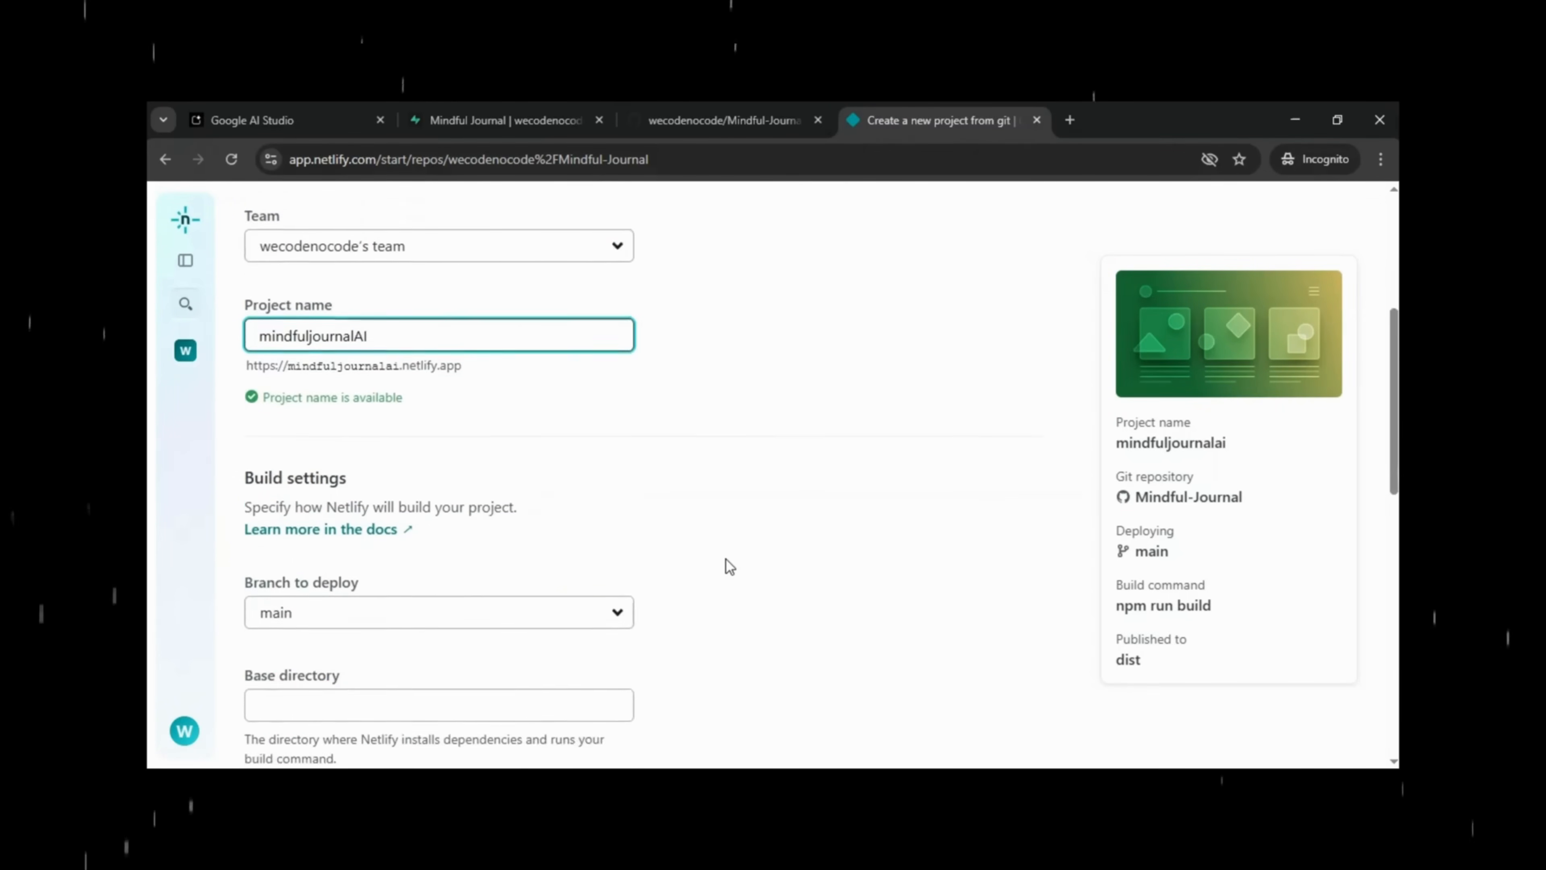
pyautogui.scroll(-4, 730, 567)
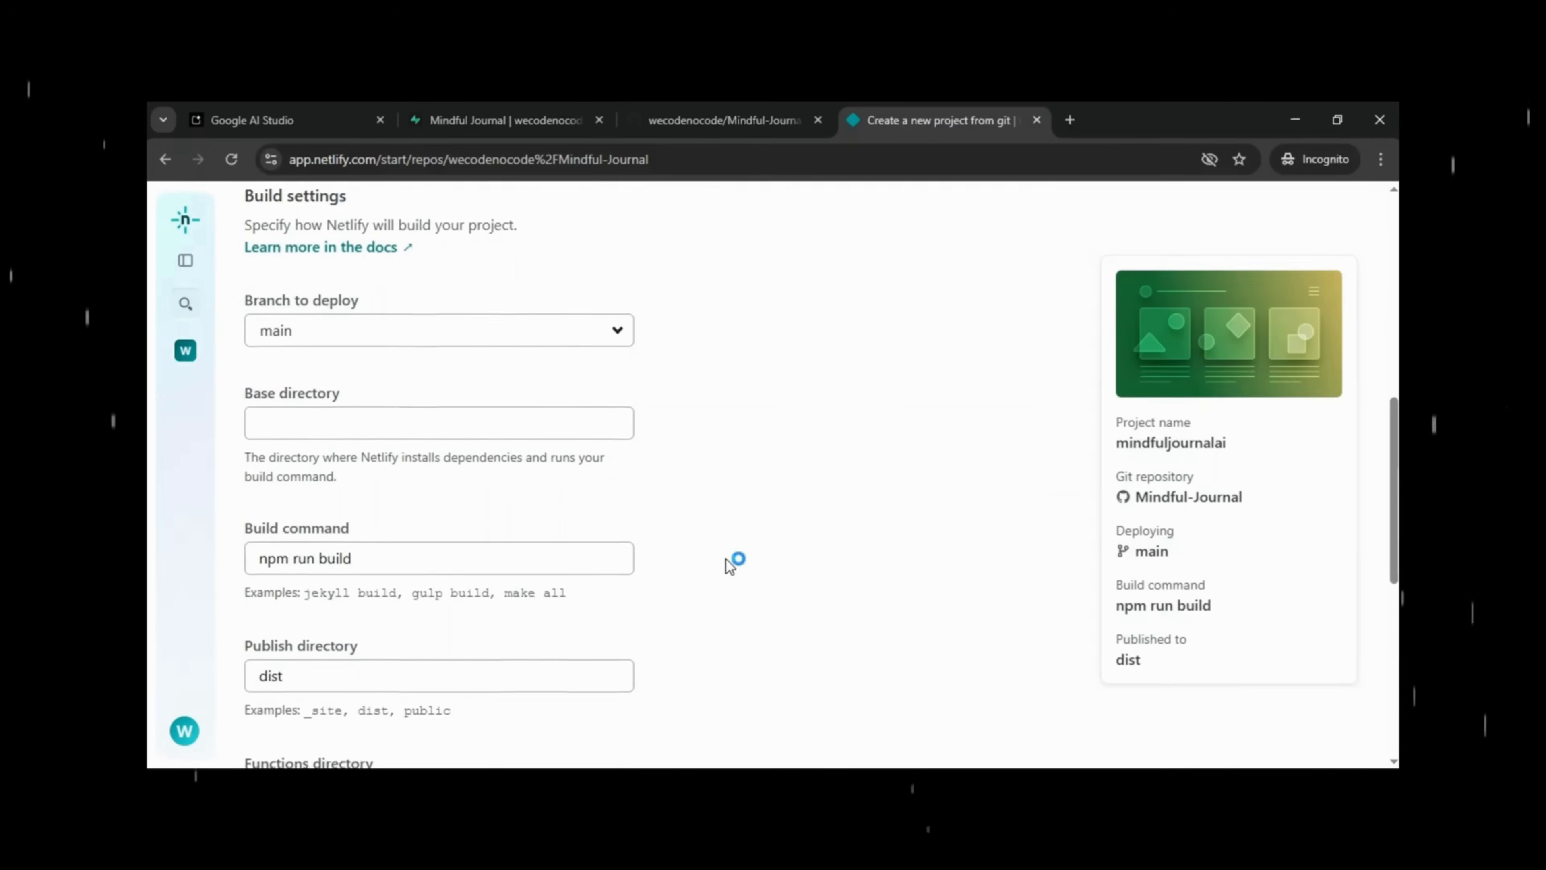
pyautogui.scroll(-4, 730, 566)
pyautogui.scroll(-3, 729, 566)
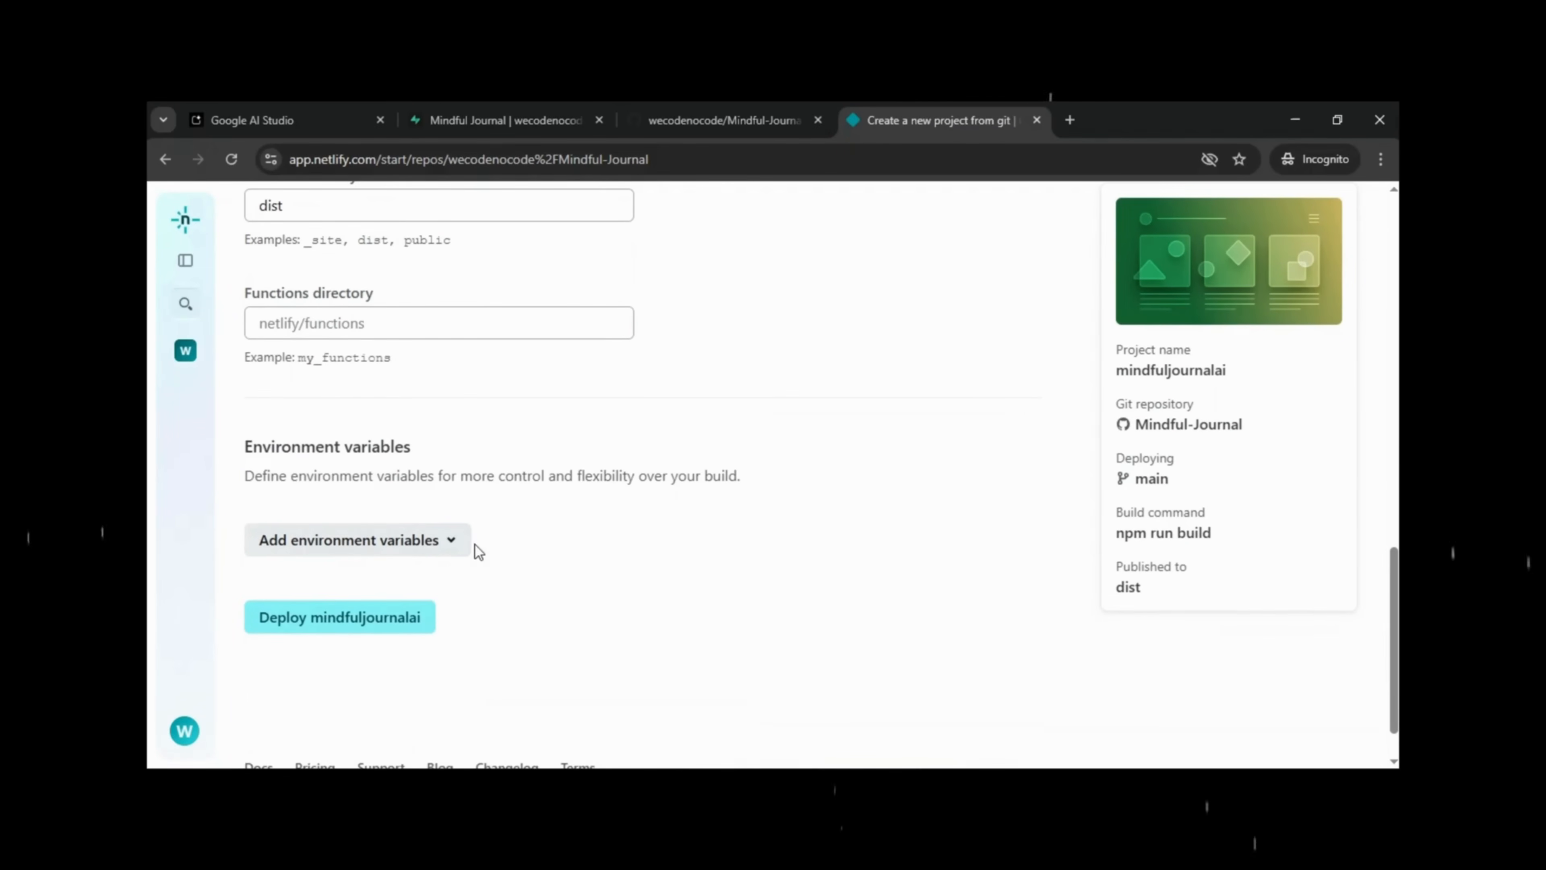
pyautogui.click(464, 551)
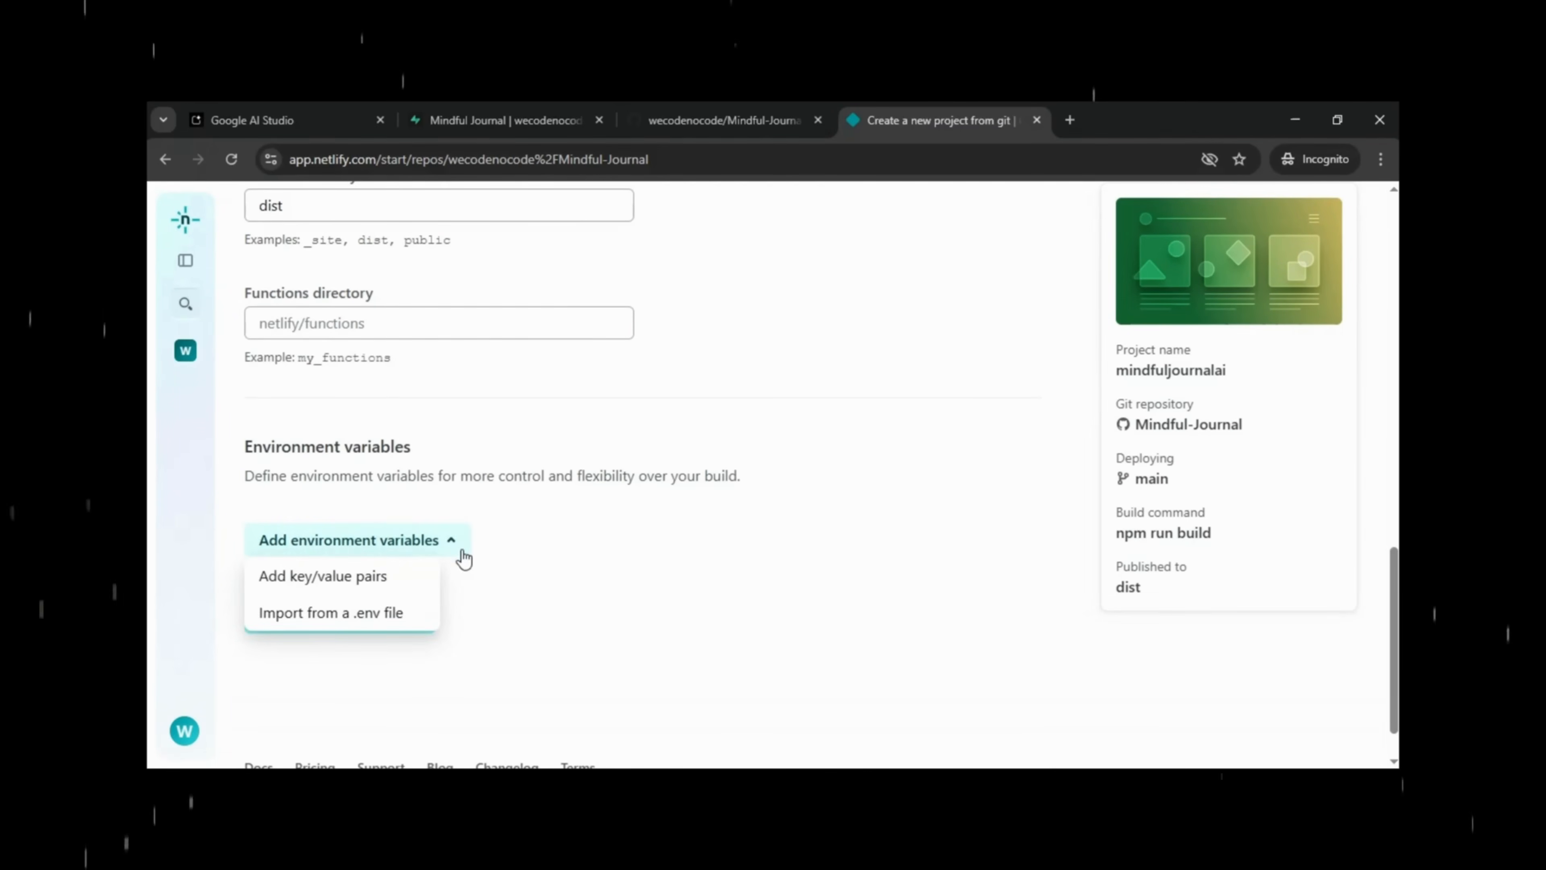
pyautogui.click(495, 579)
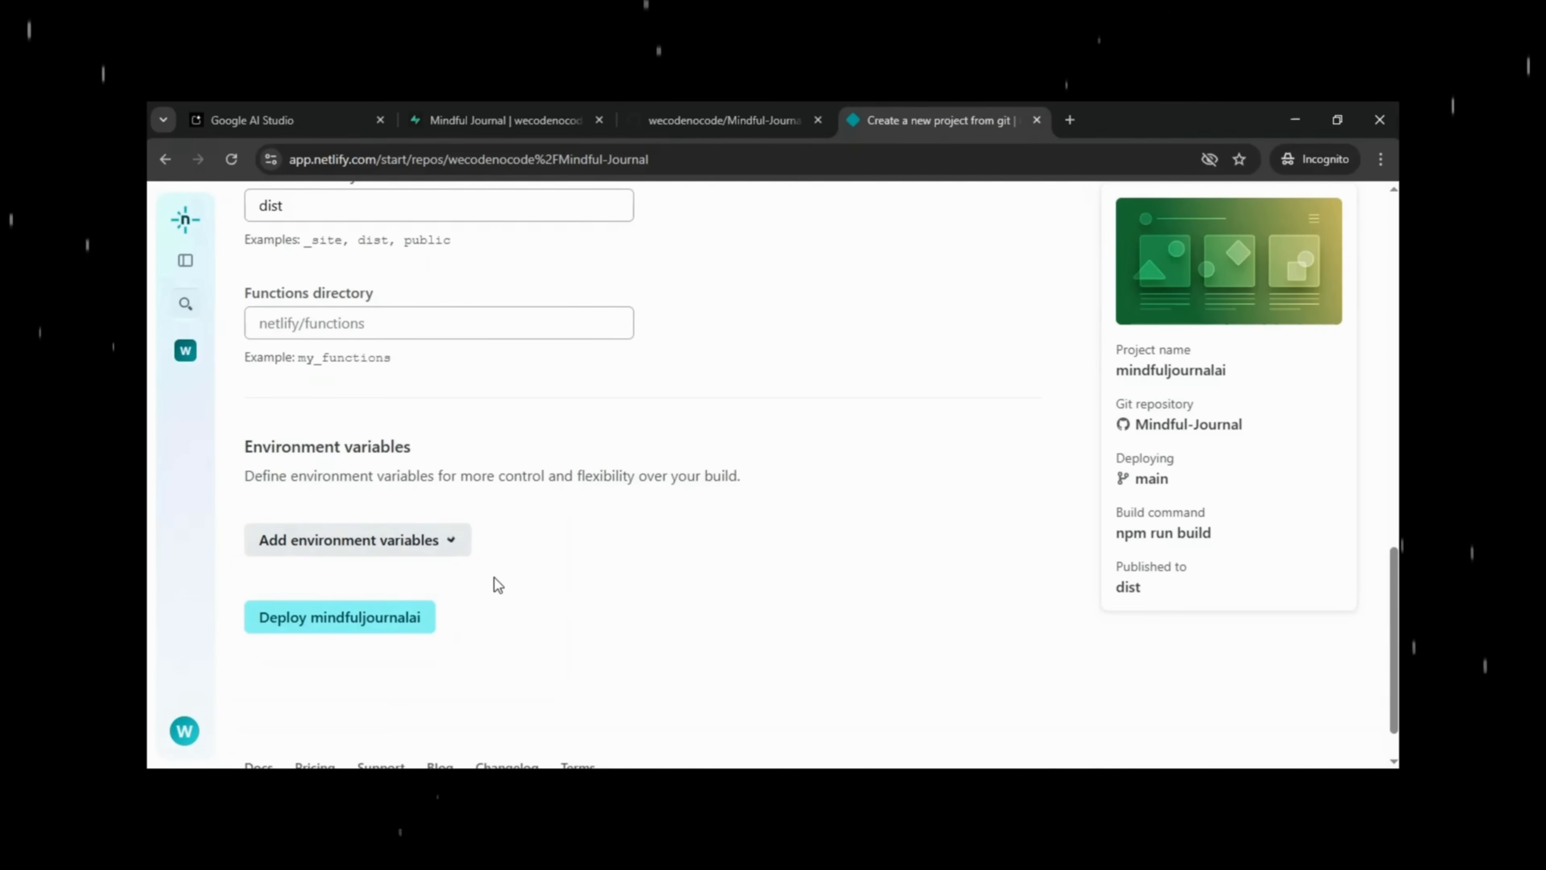
pyautogui.click(400, 623)
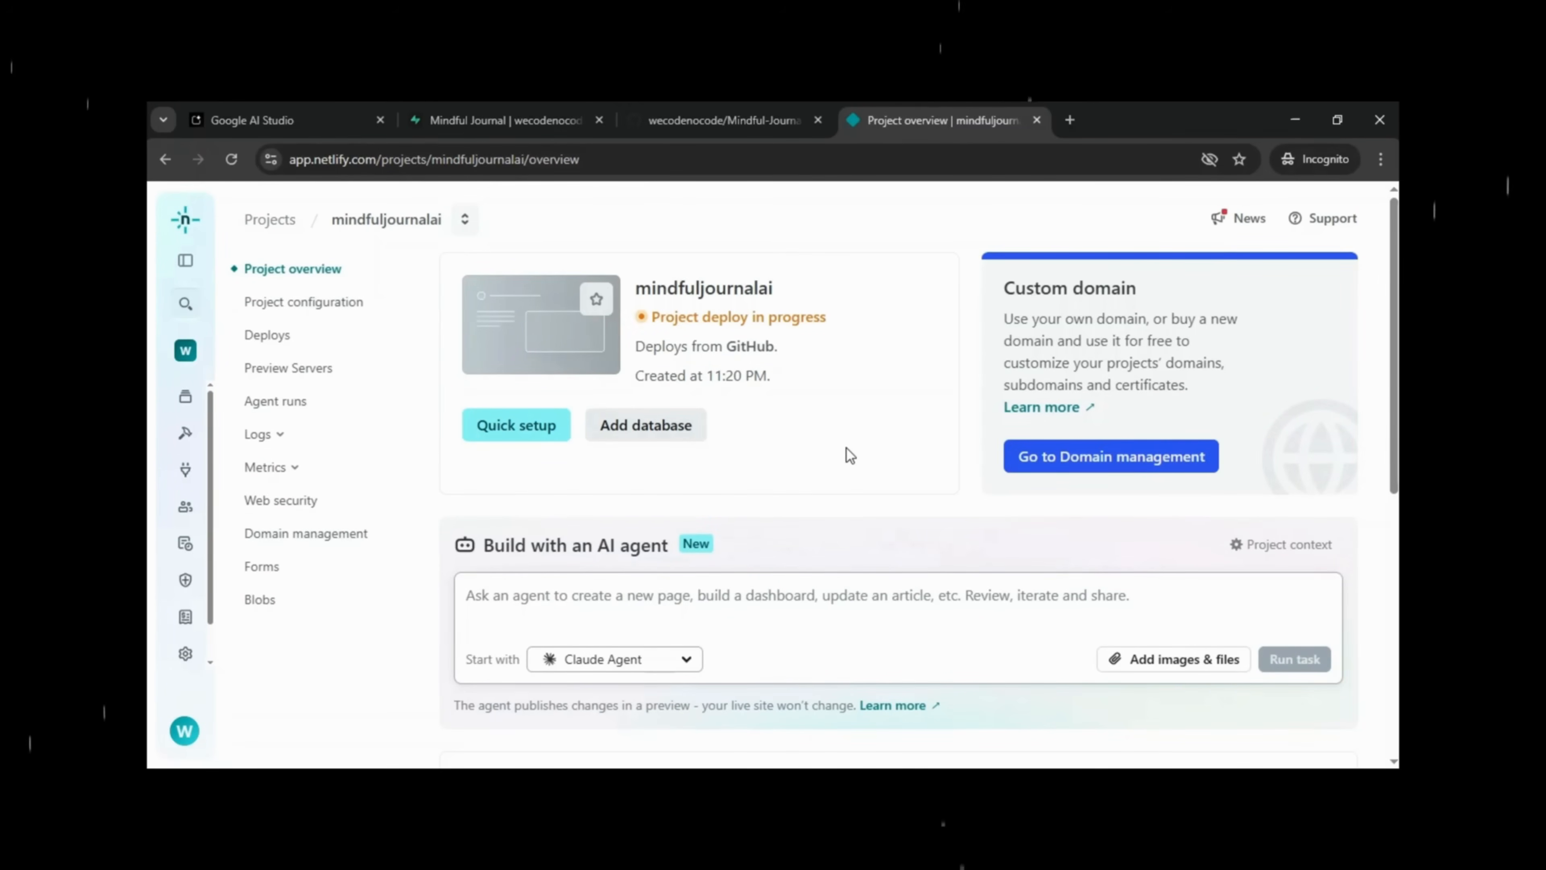
# Once the deploy shows Published, open the live mindfuljournalai.netlify.app site, which loads blank.
pyautogui.scroll(-4, 847, 448)
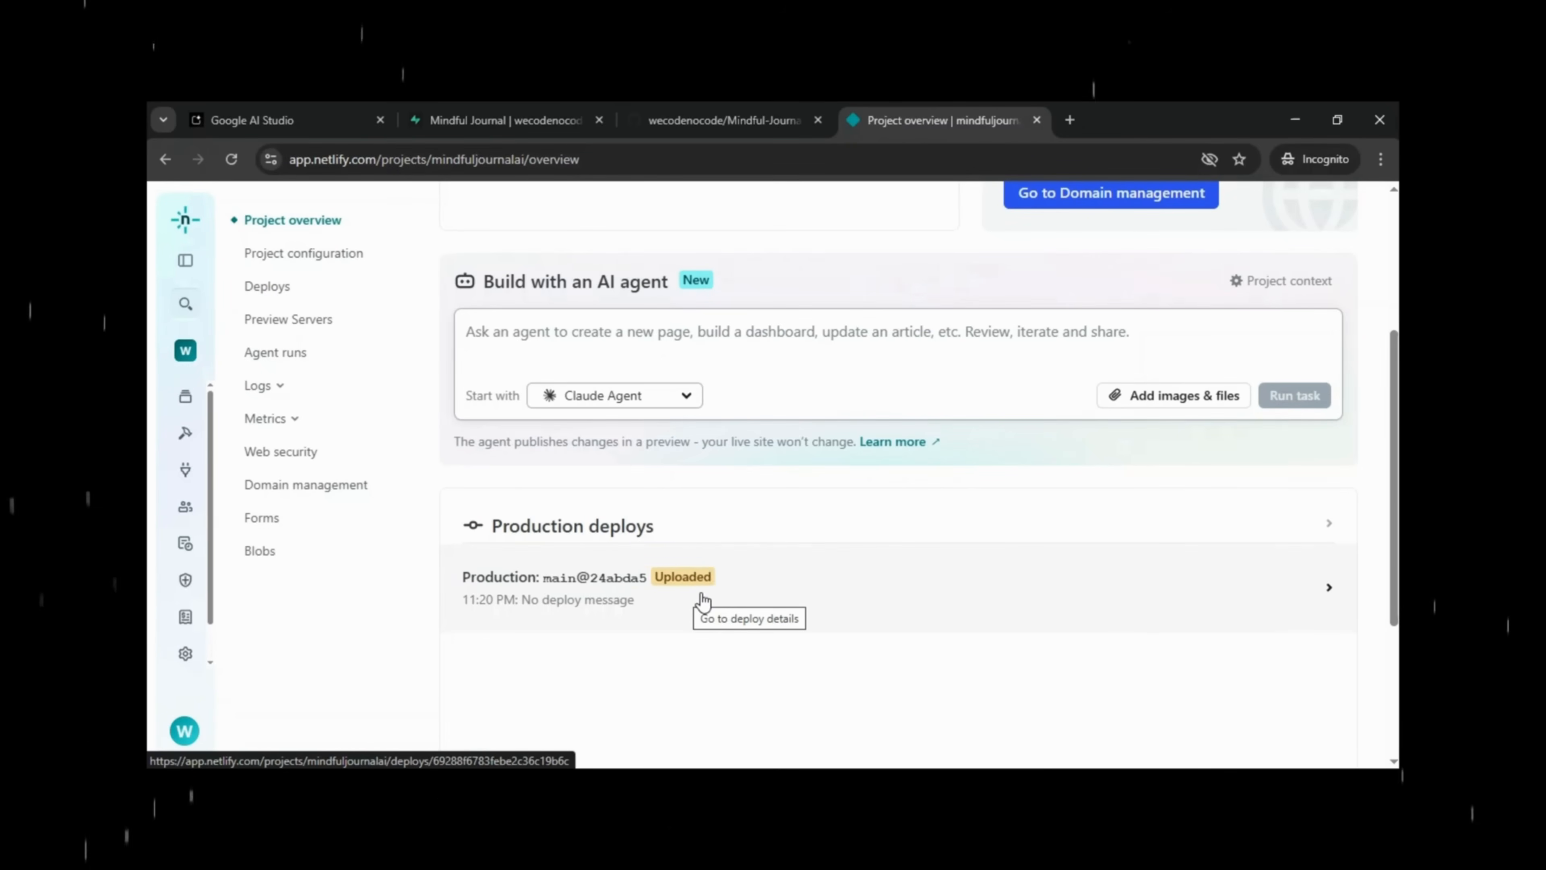
pyautogui.scroll(3, 703, 600)
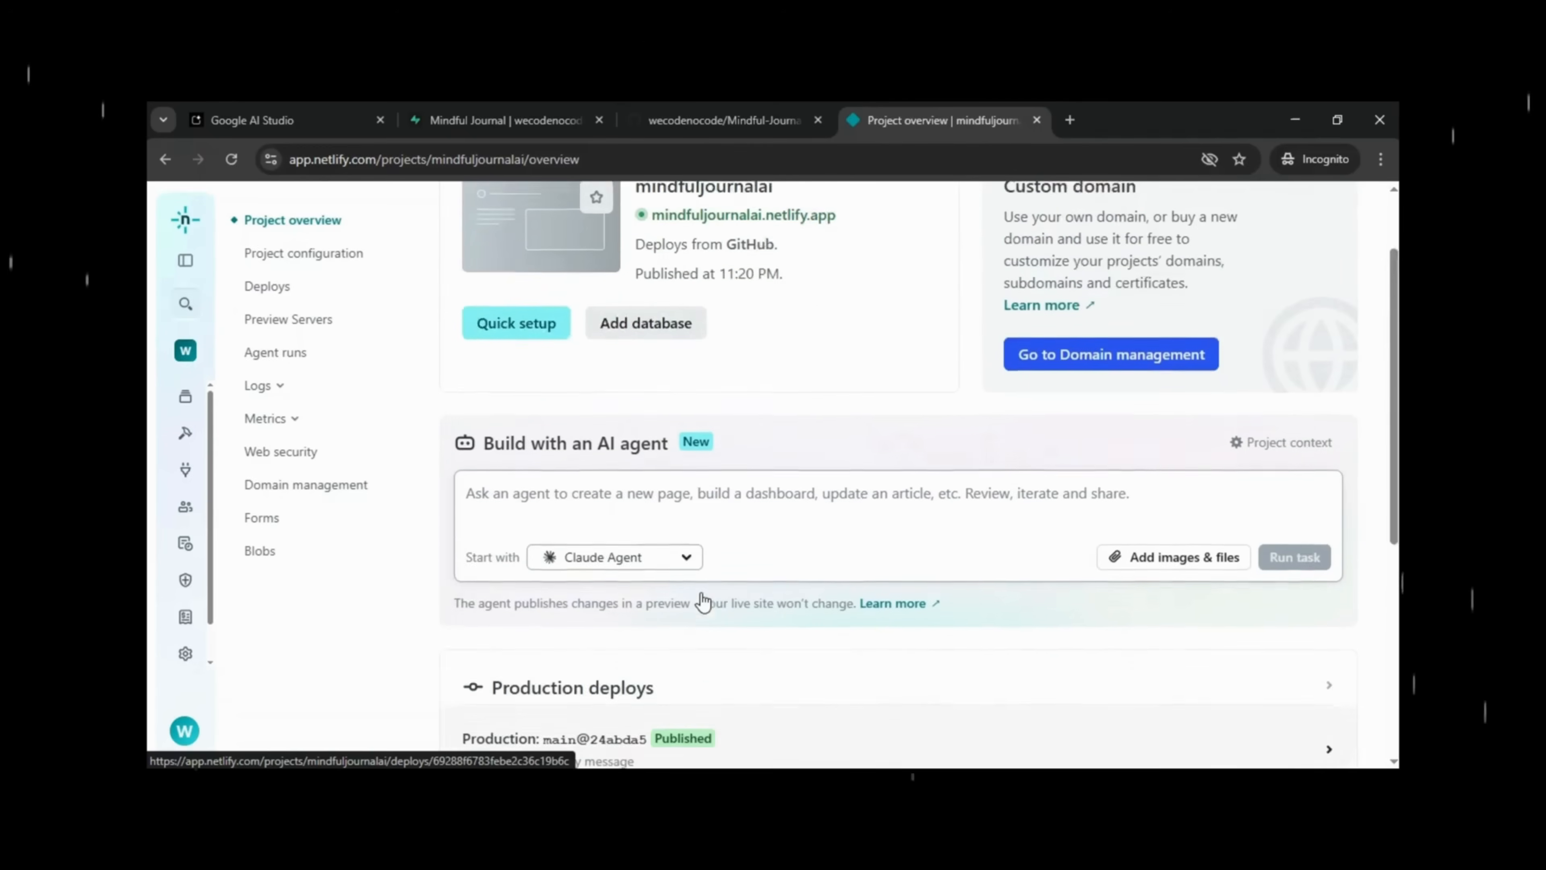
pyautogui.scroll(2, 703, 600)
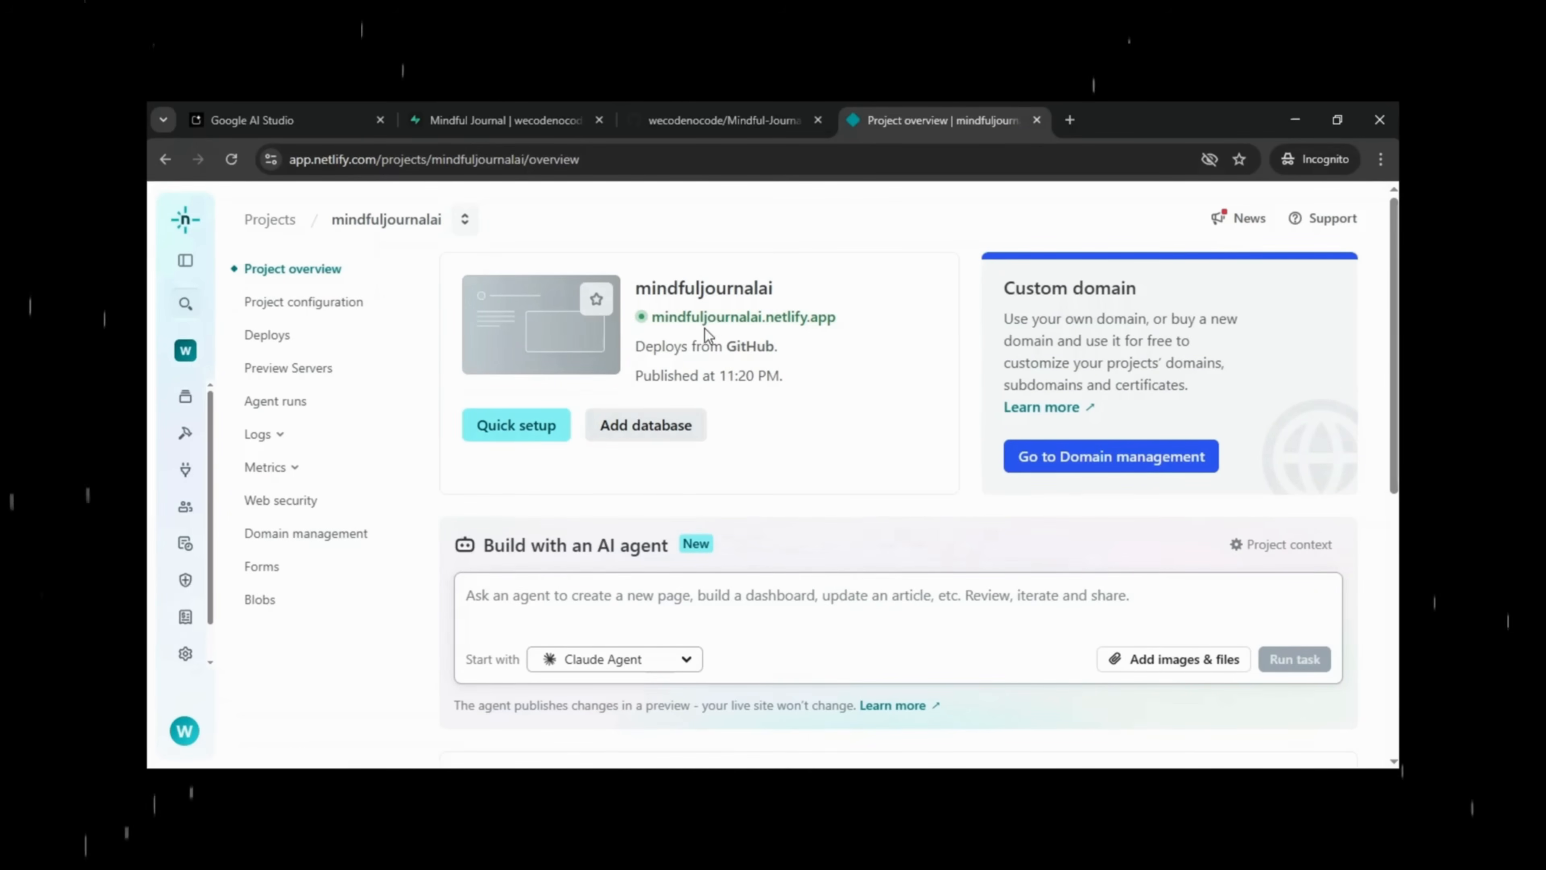
pyautogui.click(726, 321)
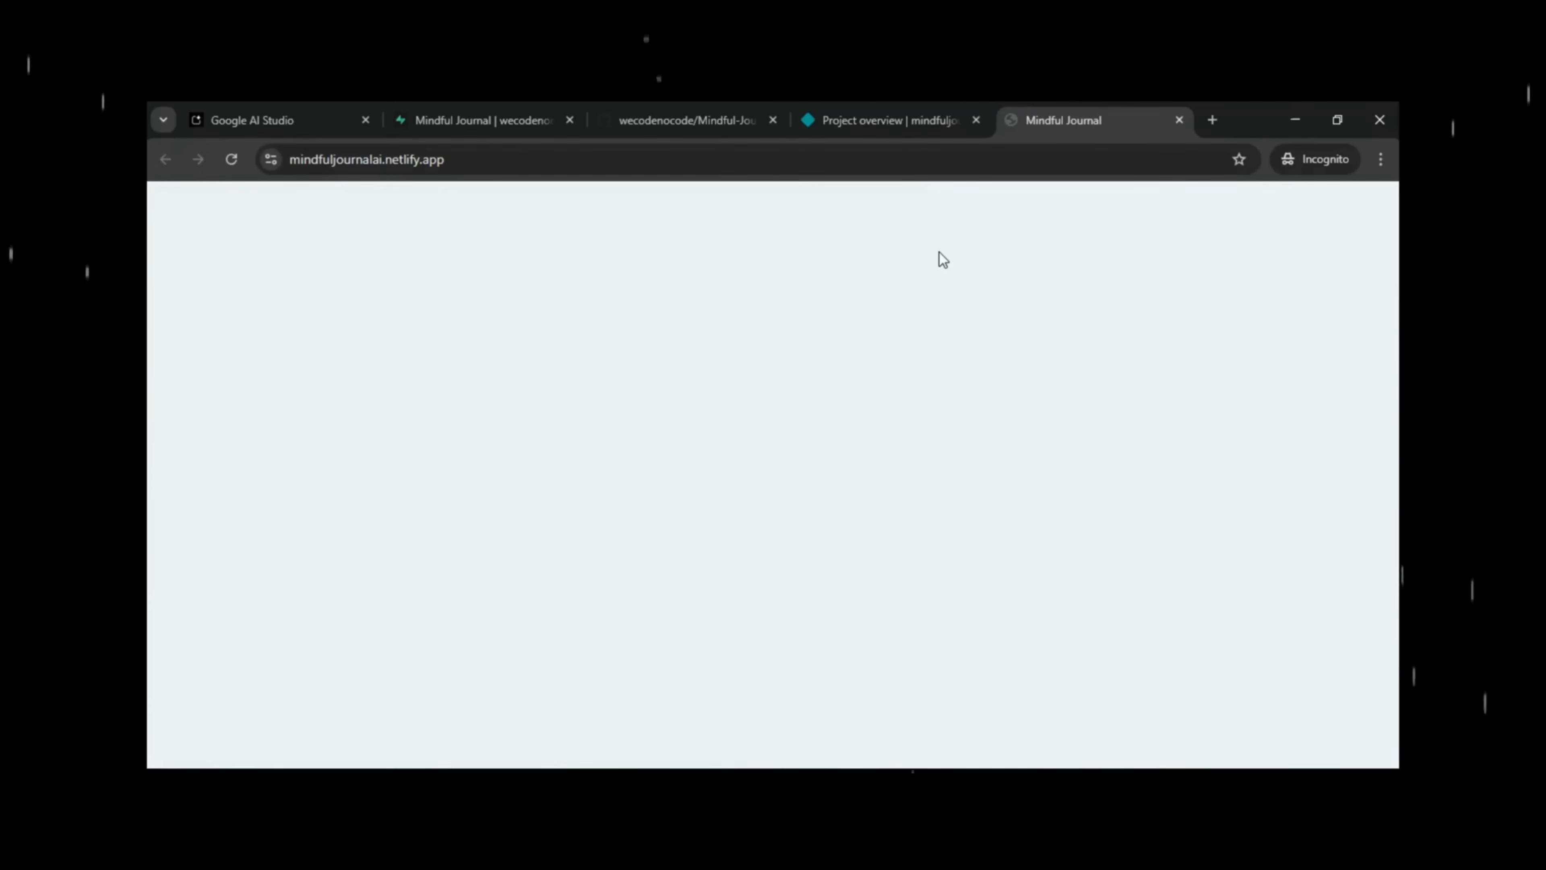
# Go back to the Google AI Studio tab and close the GitHub commit panel.
pyautogui.click(895, 115)
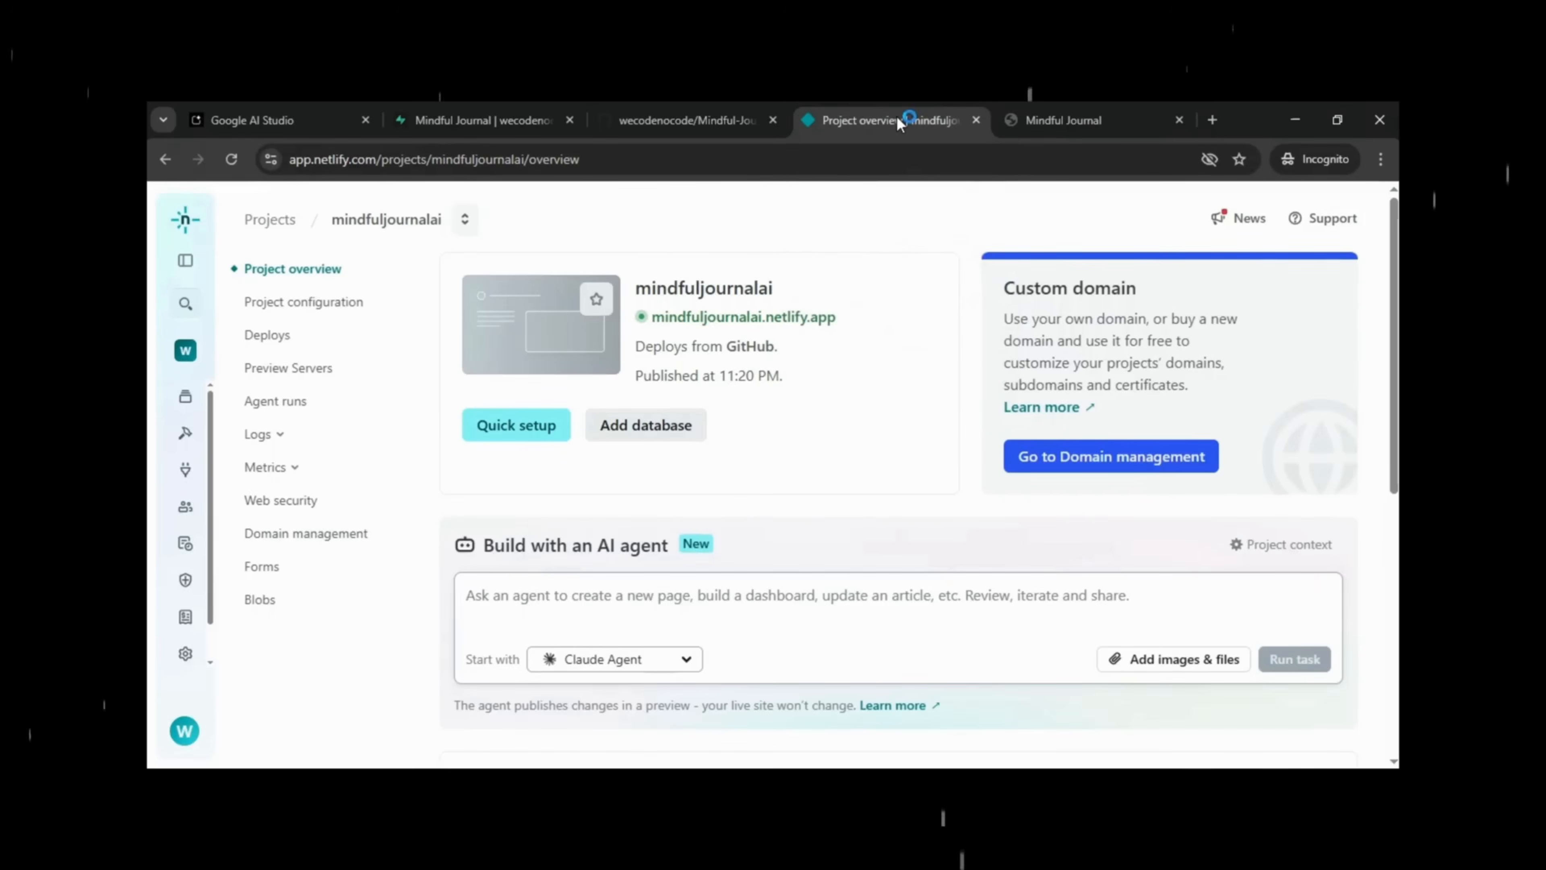
pyautogui.click(252, 120)
pyautogui.click(775, 433)
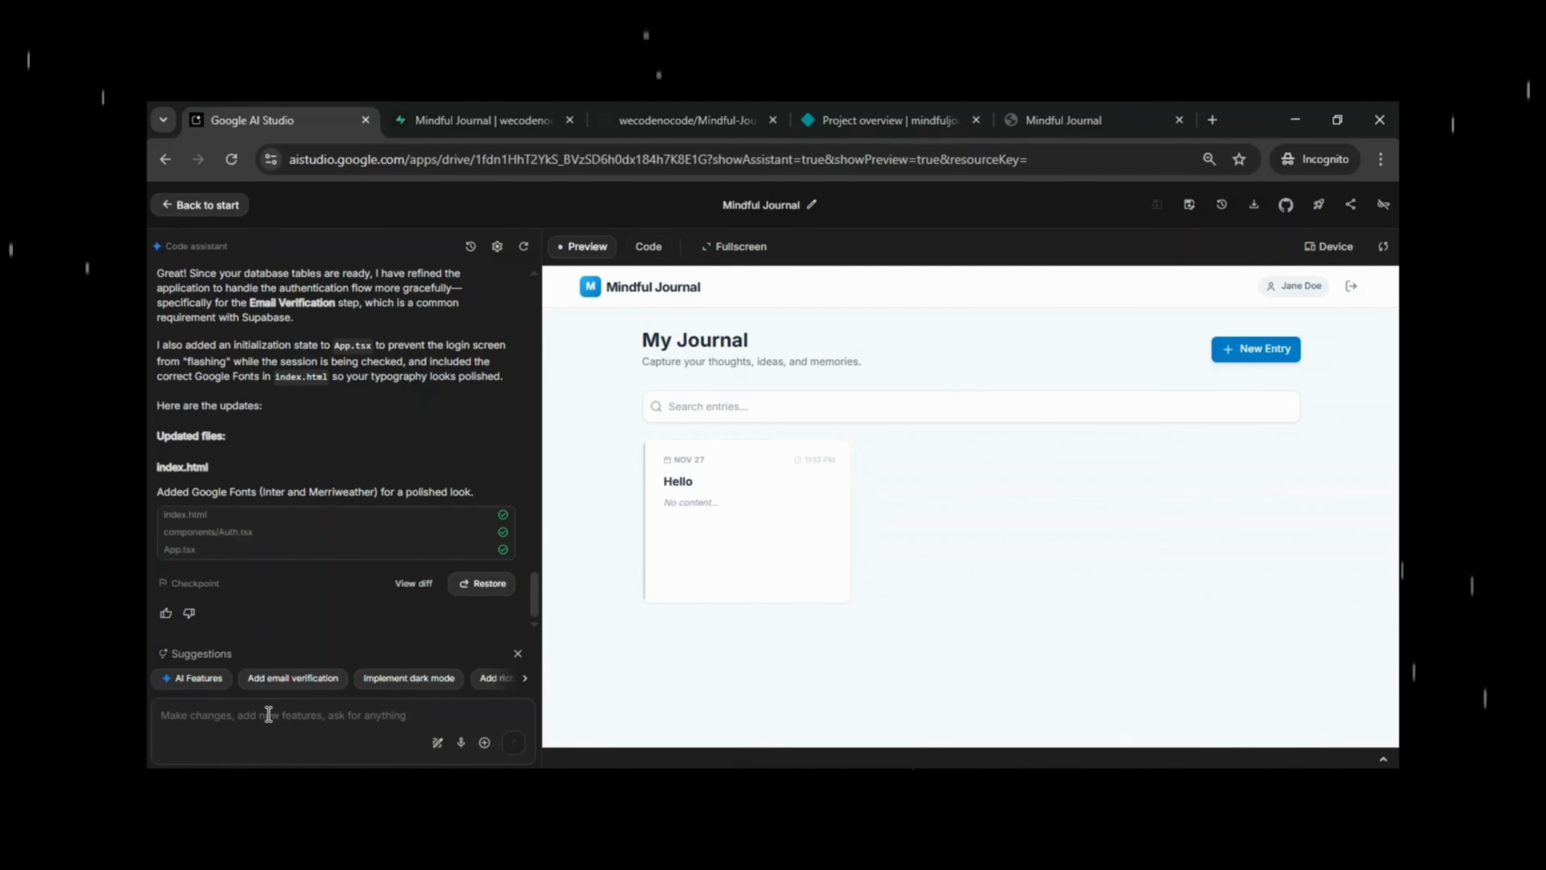
# Send the assistant 'I have deployed this app to netlify', the pasted site URL, and 'It's showing blank page'.
pyautogui.click(268, 714)
pyautogui.write('I have deployed this app to netlify')
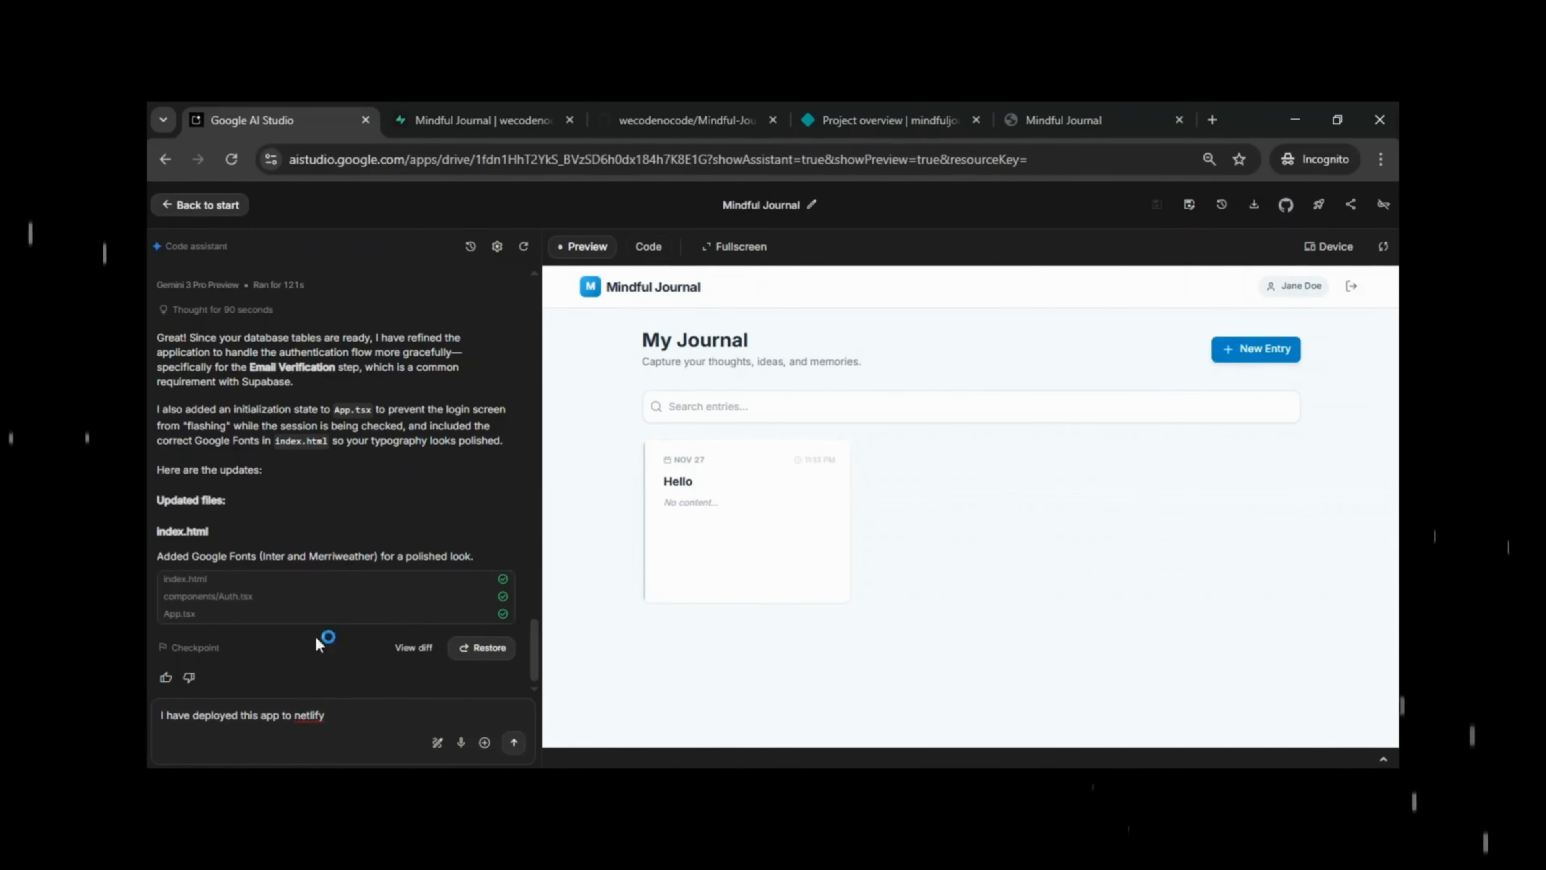
pyautogui.click(888, 104)
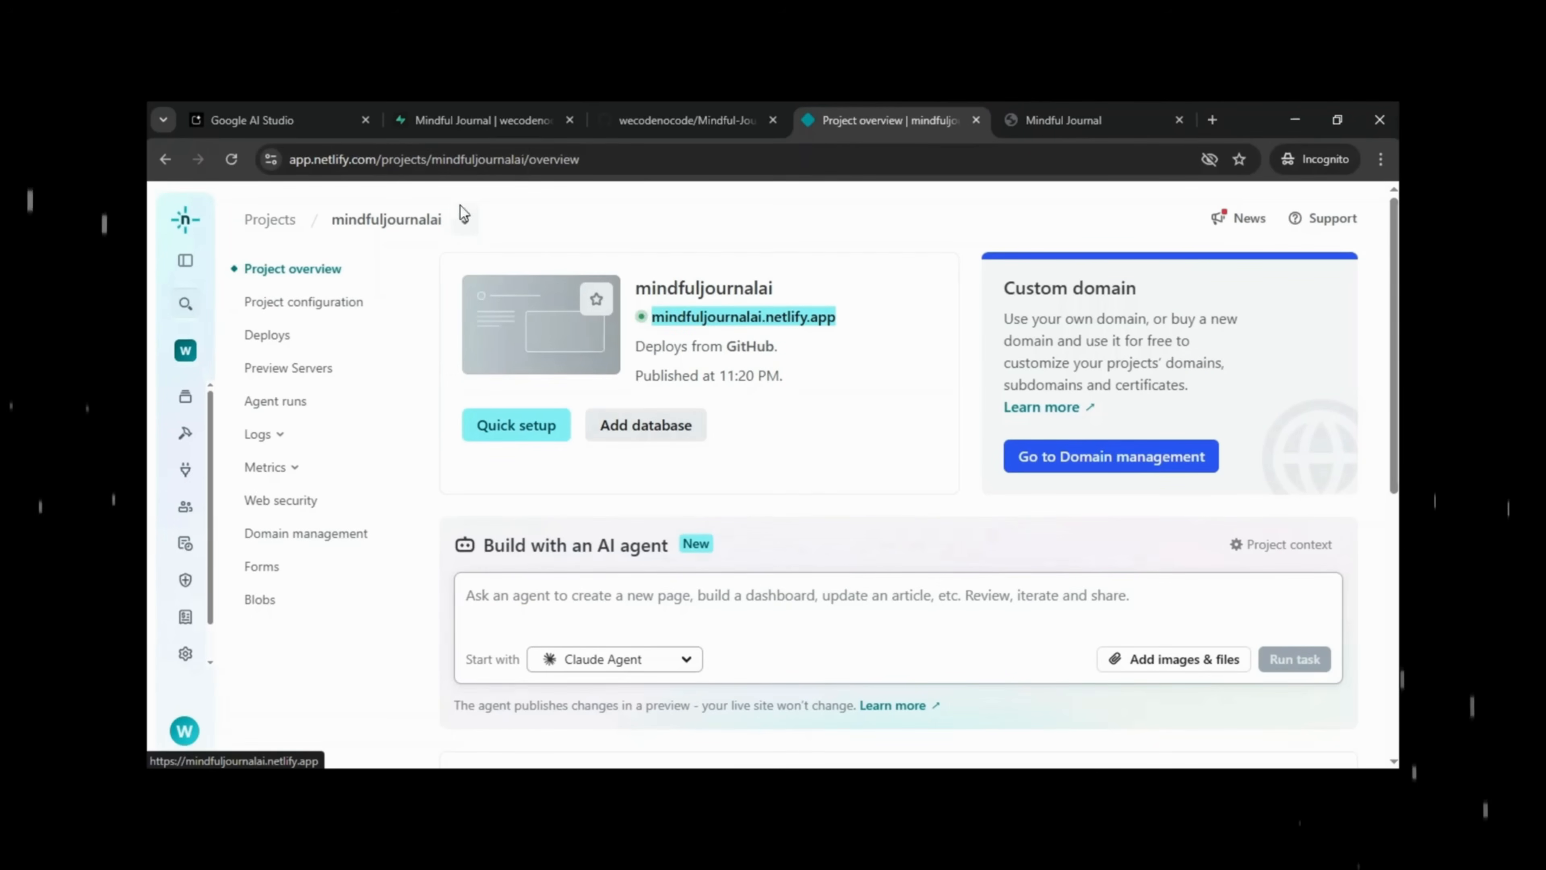
pyautogui.click(271, 103)
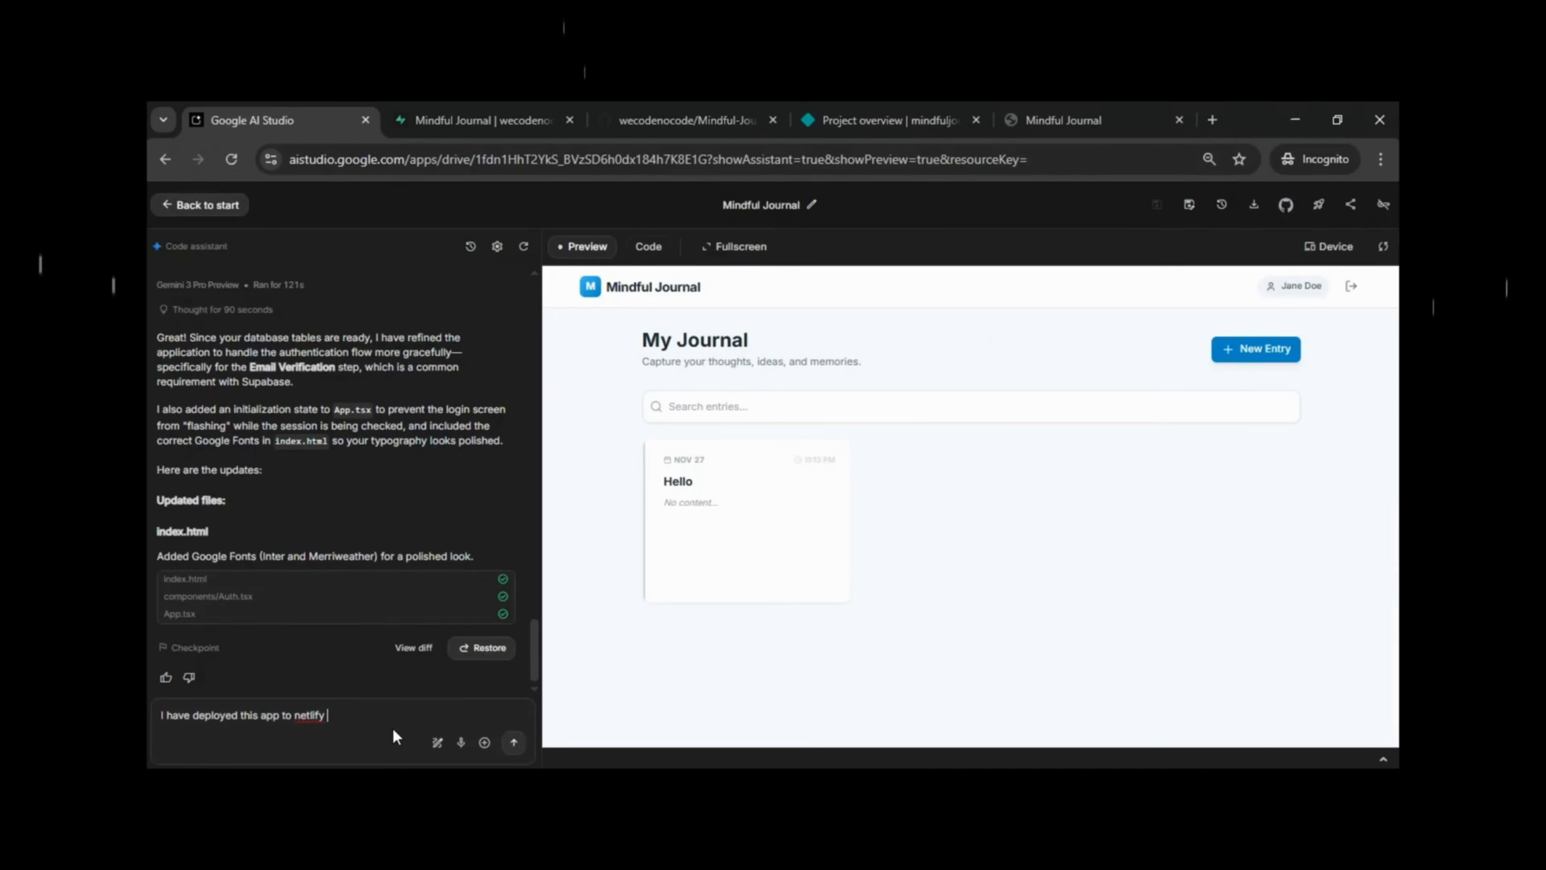
pyautogui.write('mindfuljournalai.netlify.app')
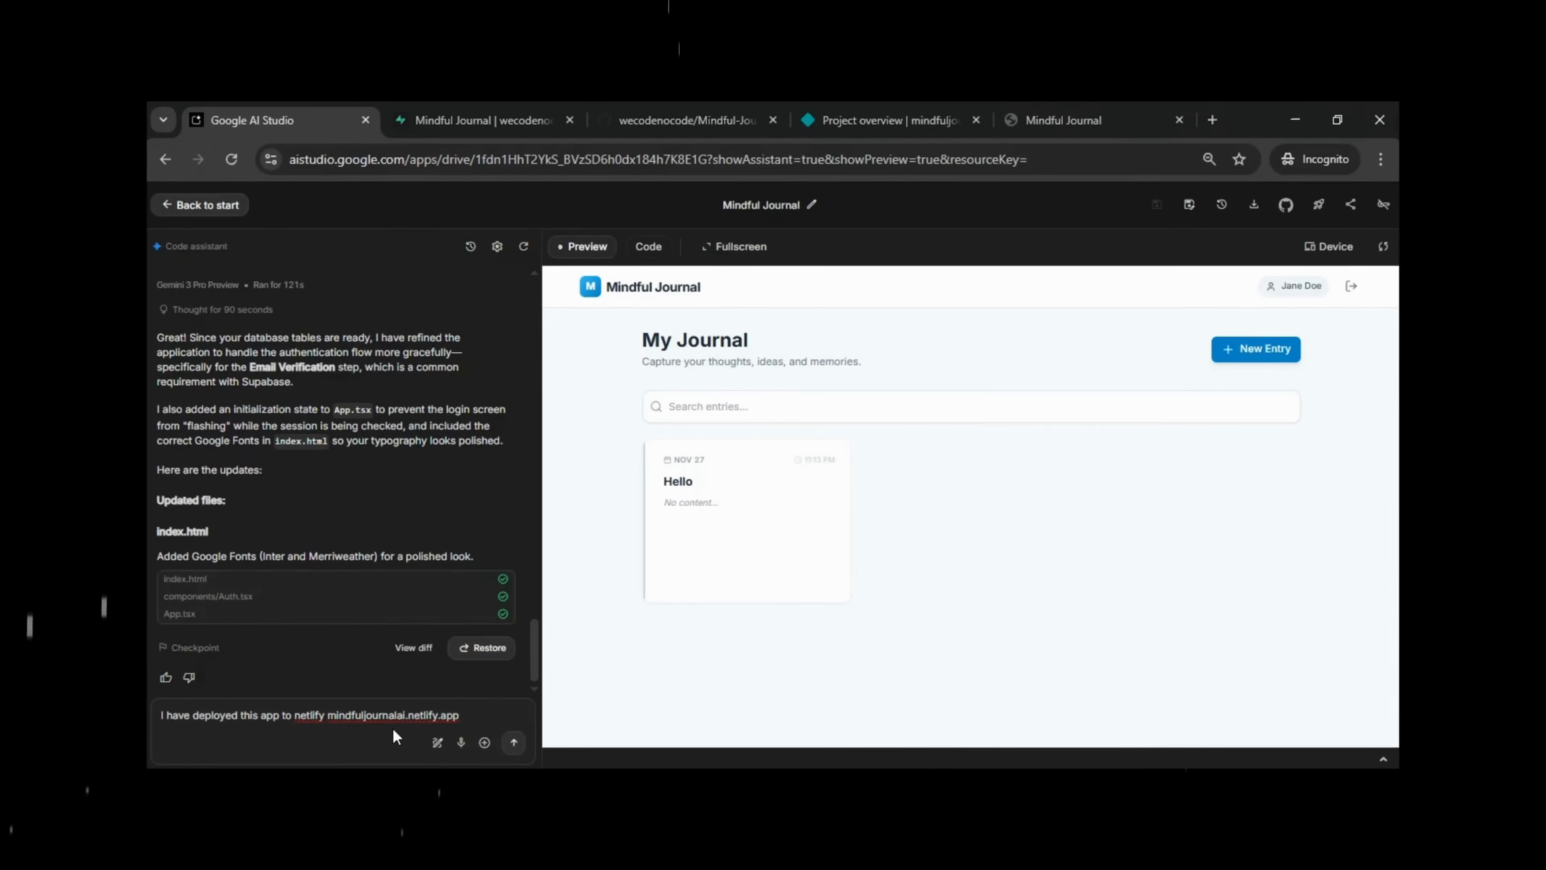
pyautogui.hotkey('shift', 'Return')
pyautogui.write("It's showing blank page")
pyautogui.click(513, 741)
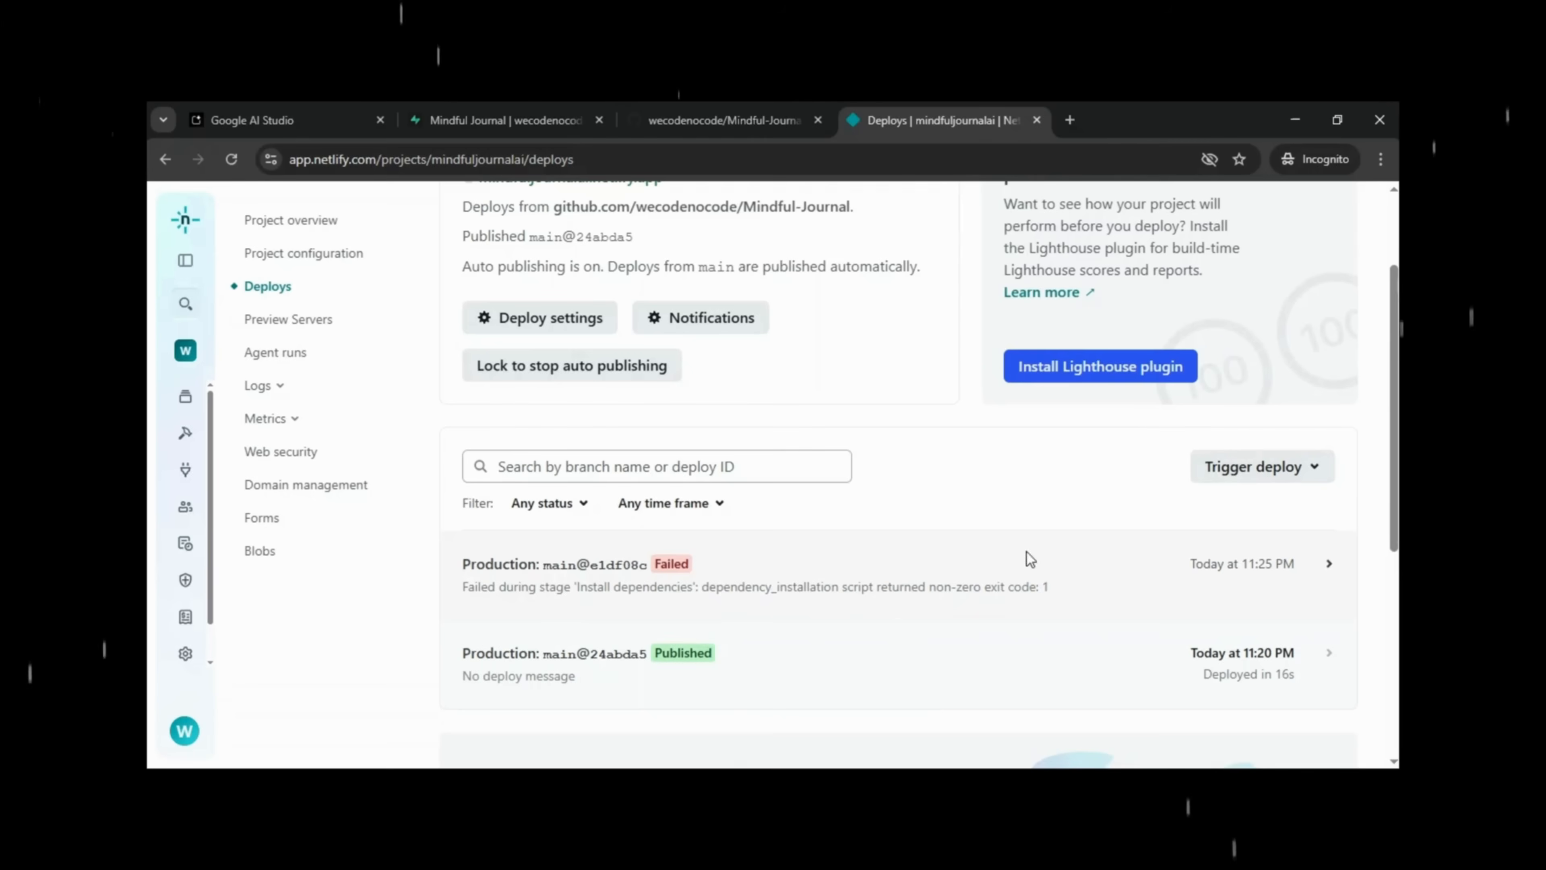
# Redeploy the project and retry the failed deploy with the latest branch commit.
pyautogui.click(1249, 474)
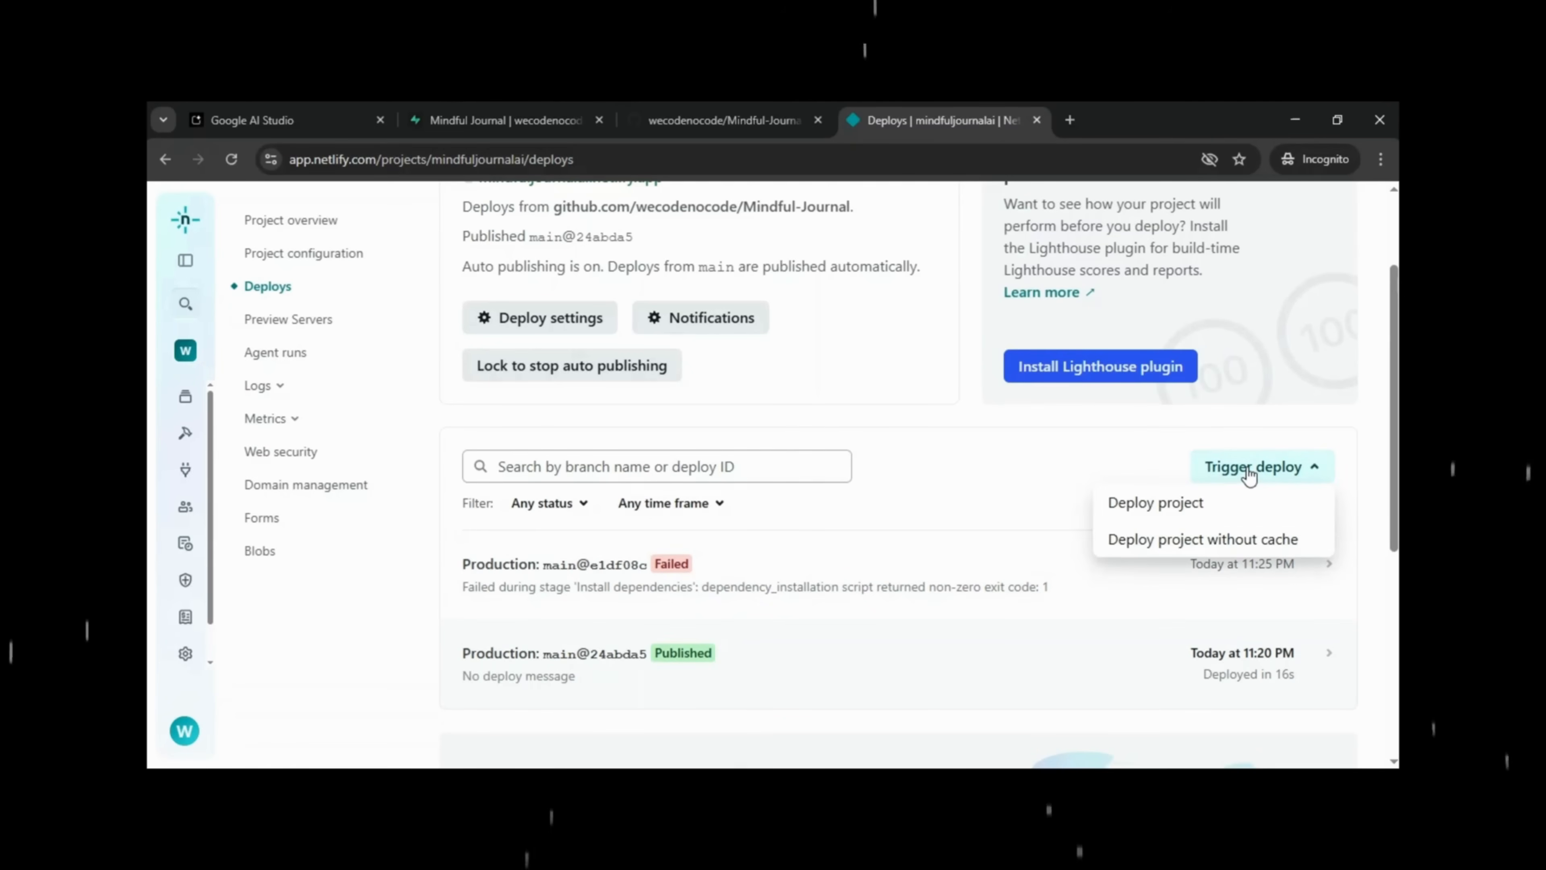
pyautogui.click(1179, 501)
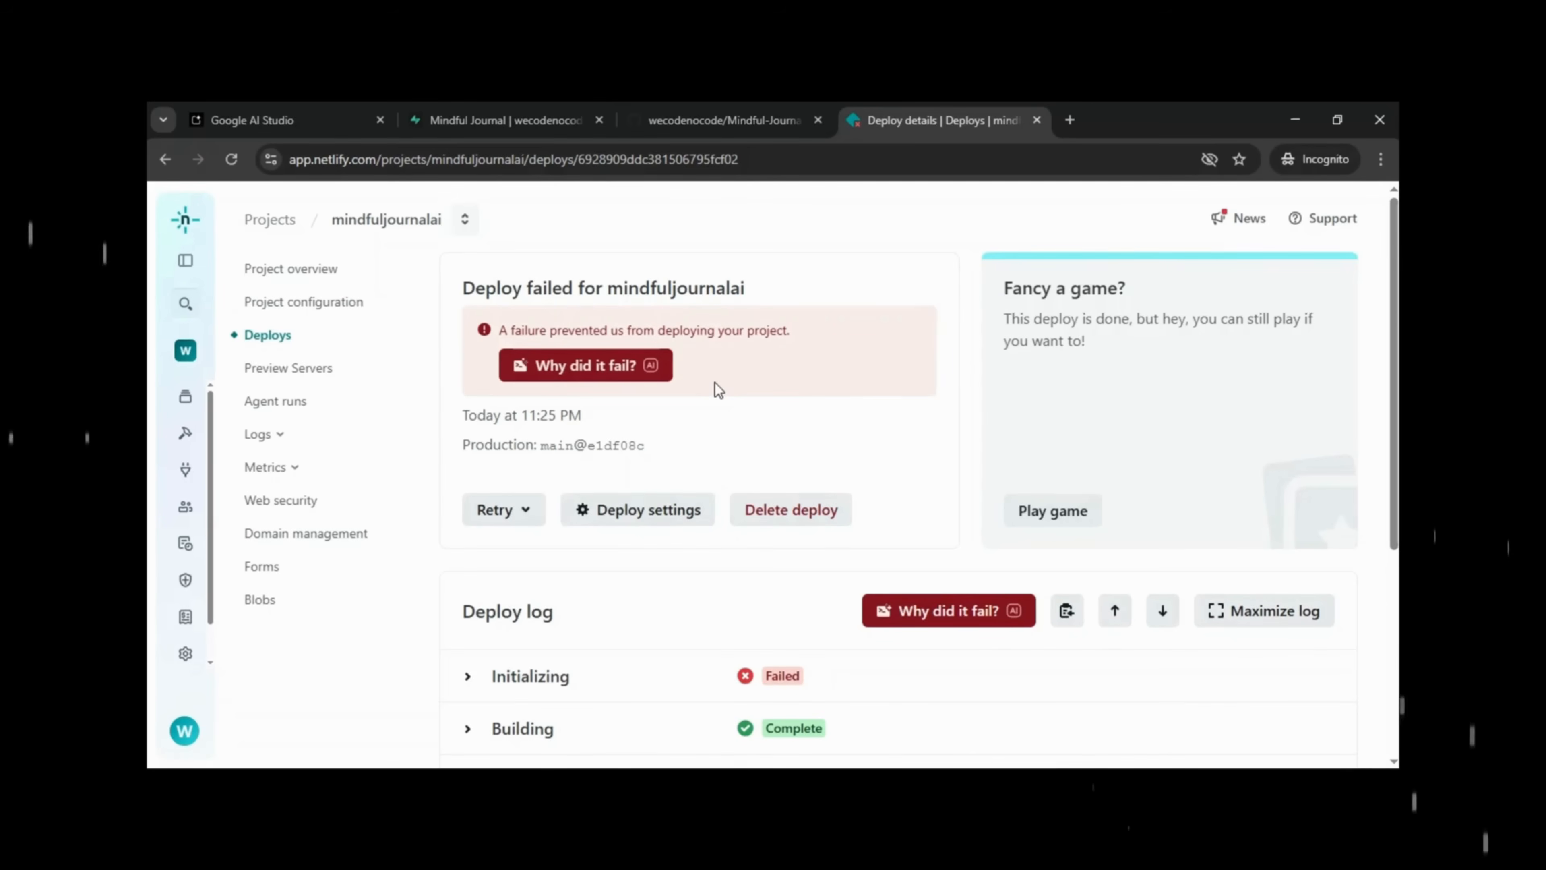
pyautogui.scroll(-3, 715, 383)
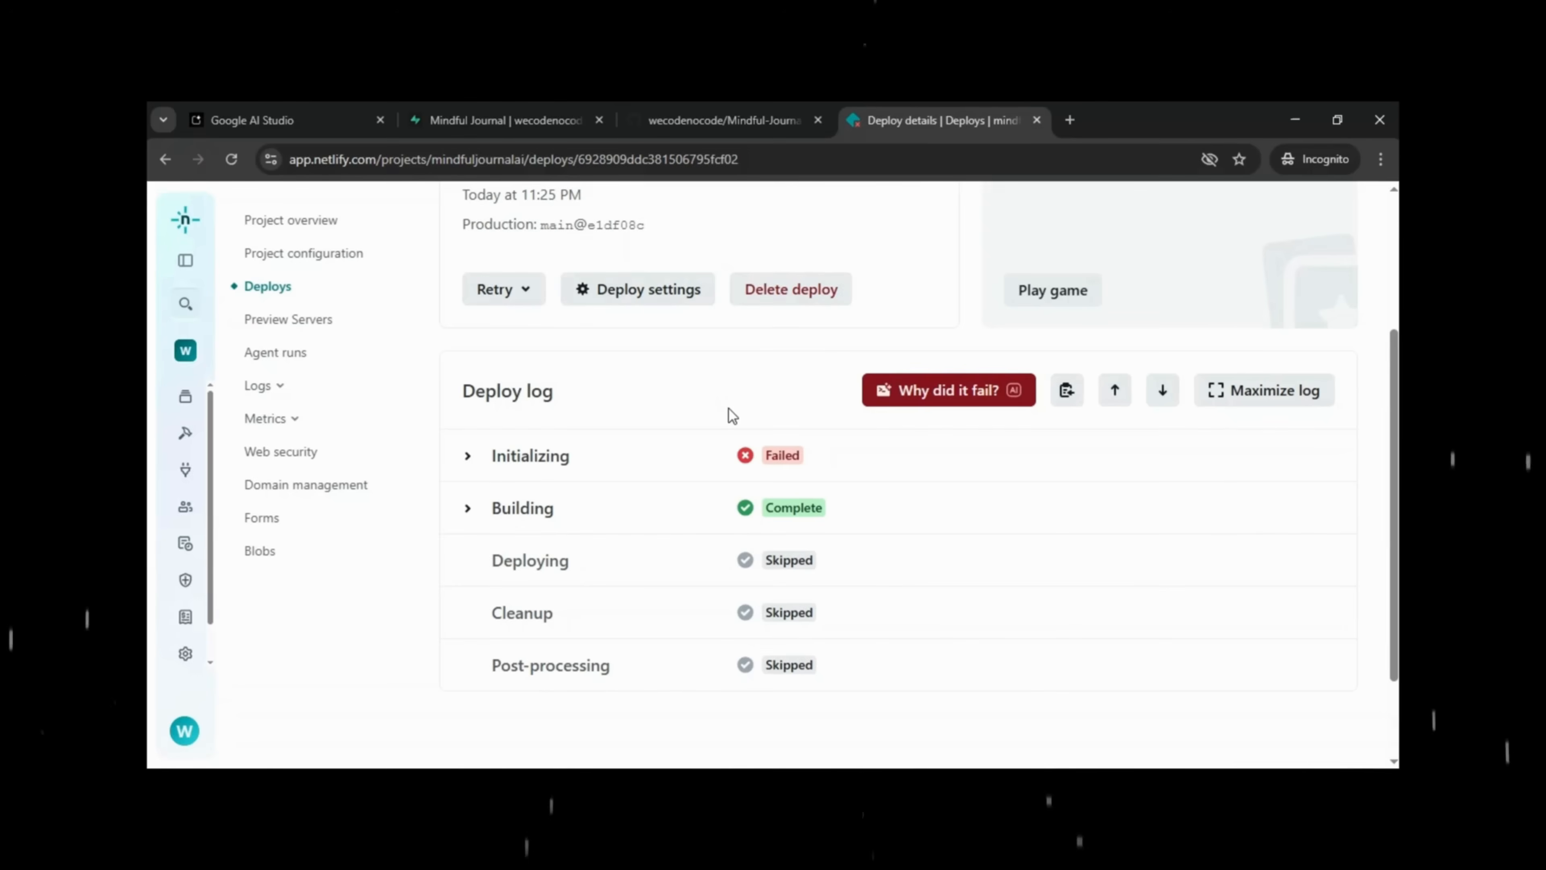
pyautogui.click(503, 291)
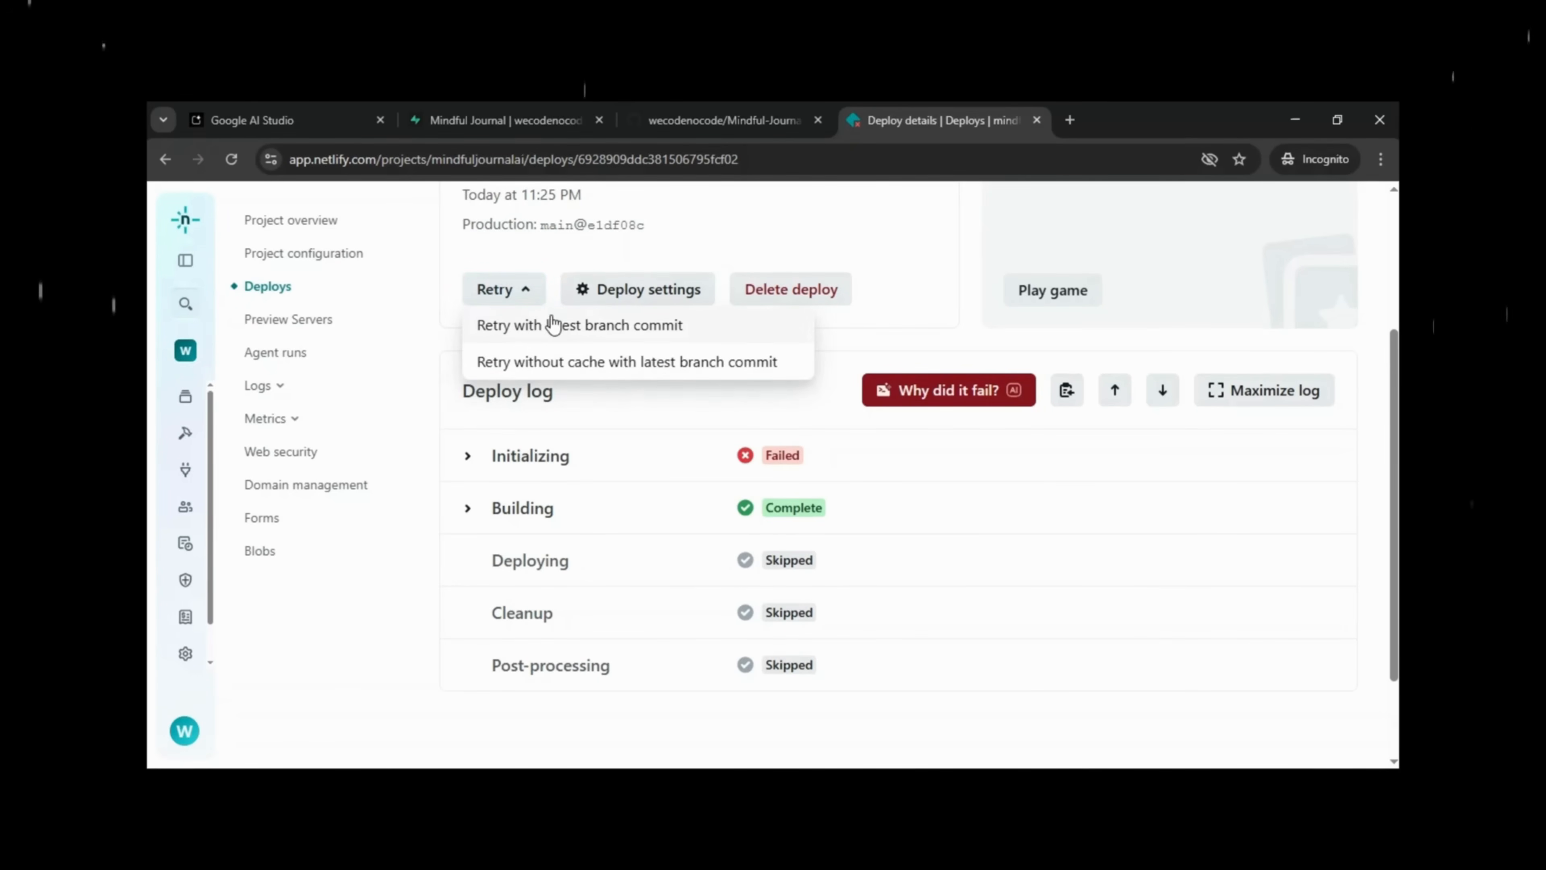
pyautogui.click(701, 334)
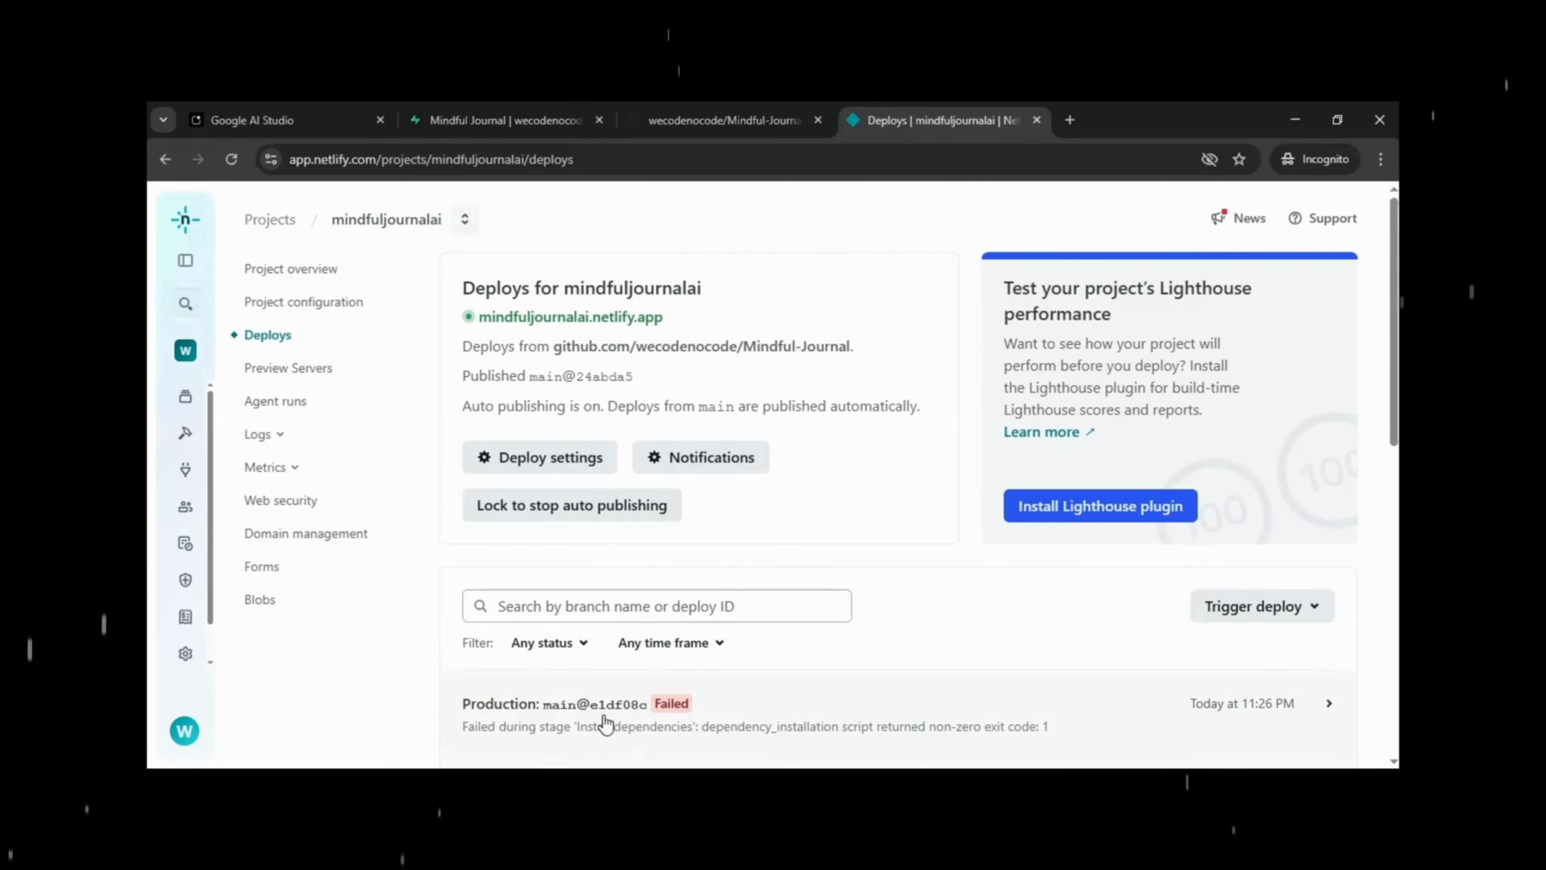
# Expand the failed Initializing step to show the npm EINVALIDPACKAGENAME error for './App'.
pyautogui.scroll(-2, 516, 744)
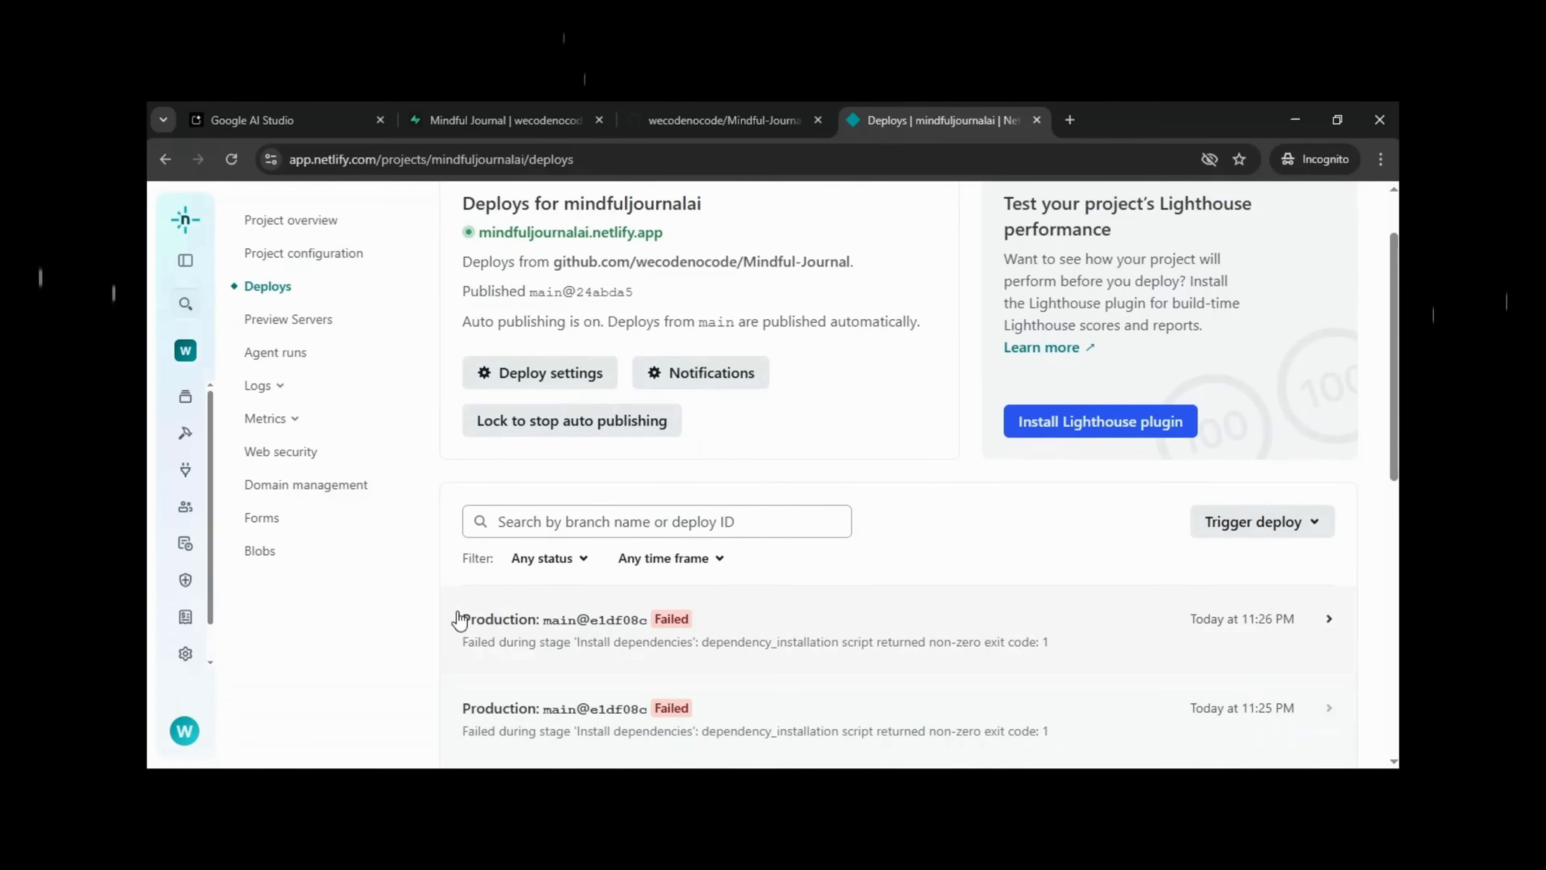
pyautogui.moveTo(464, 618); pyautogui.dragTo(1049, 669)
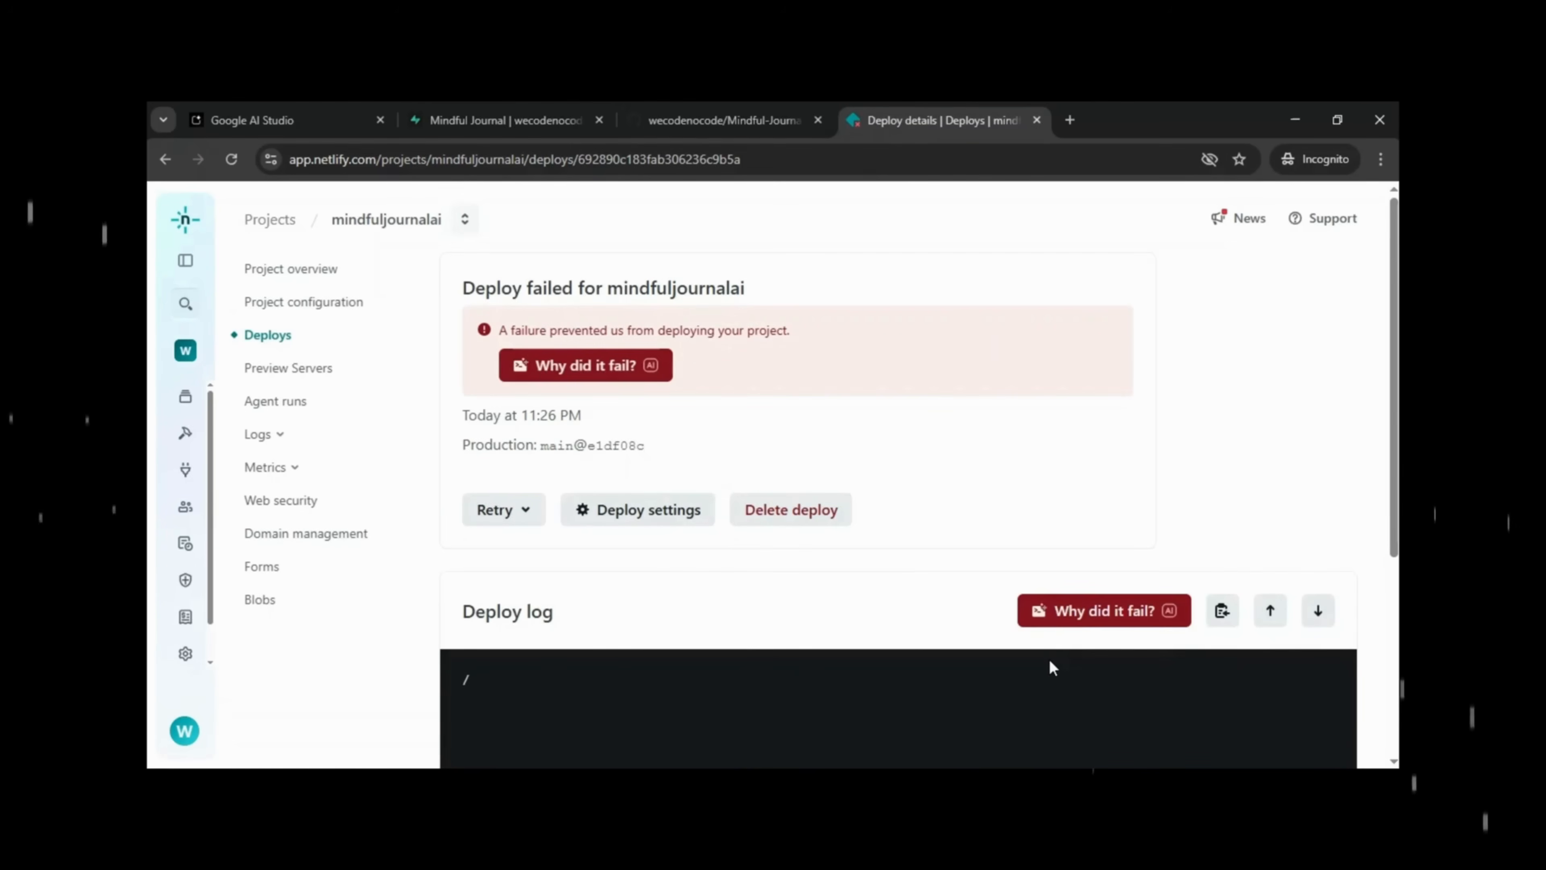
pyautogui.scroll(-4, 1051, 667)
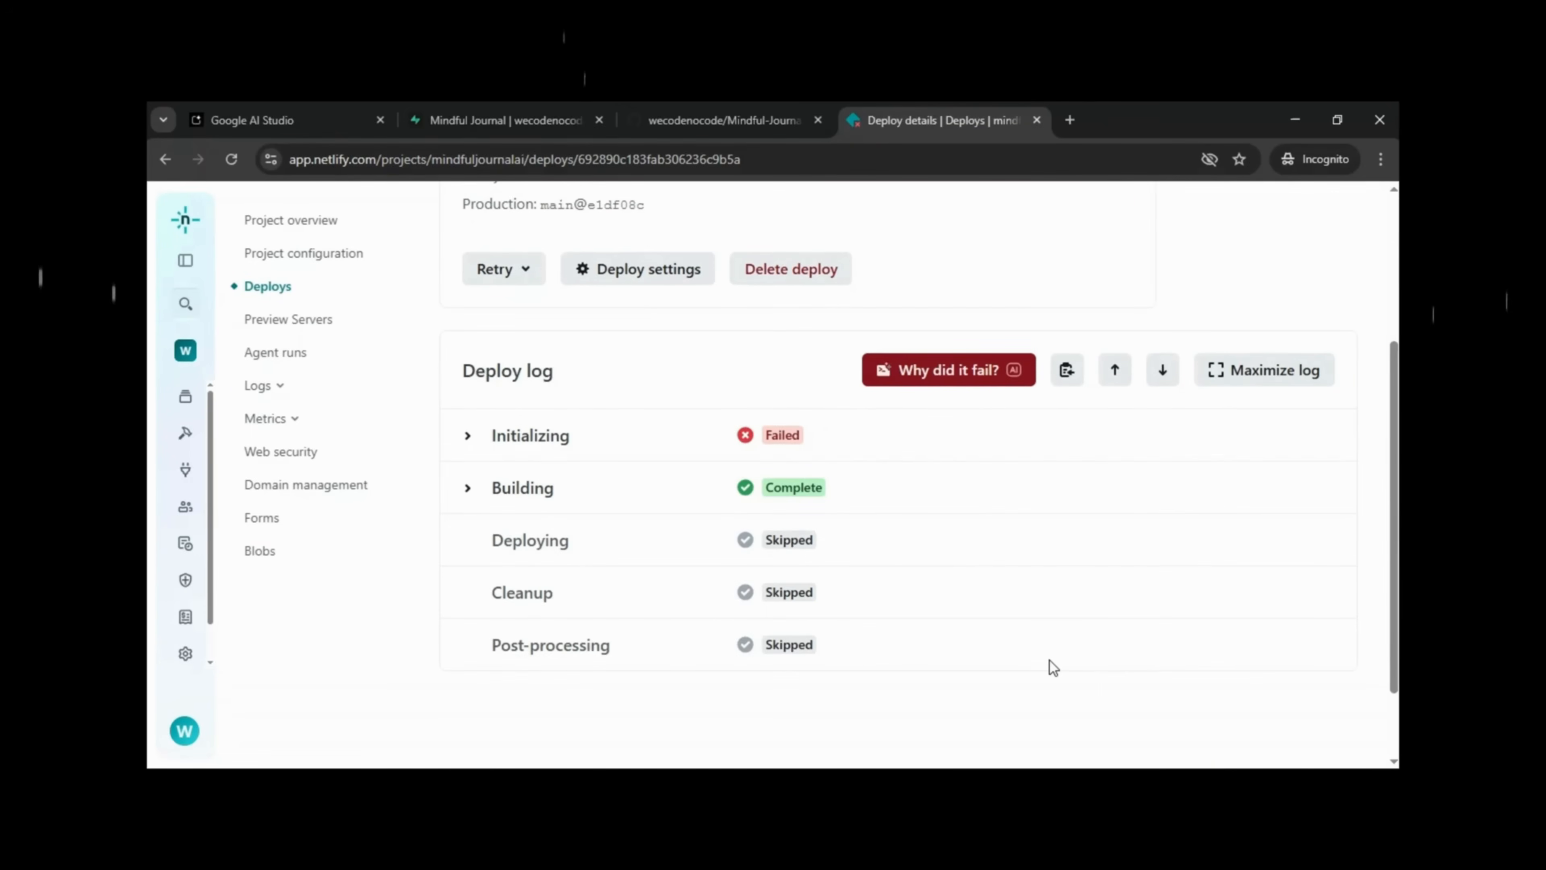
pyautogui.scroll(4, 1049, 661)
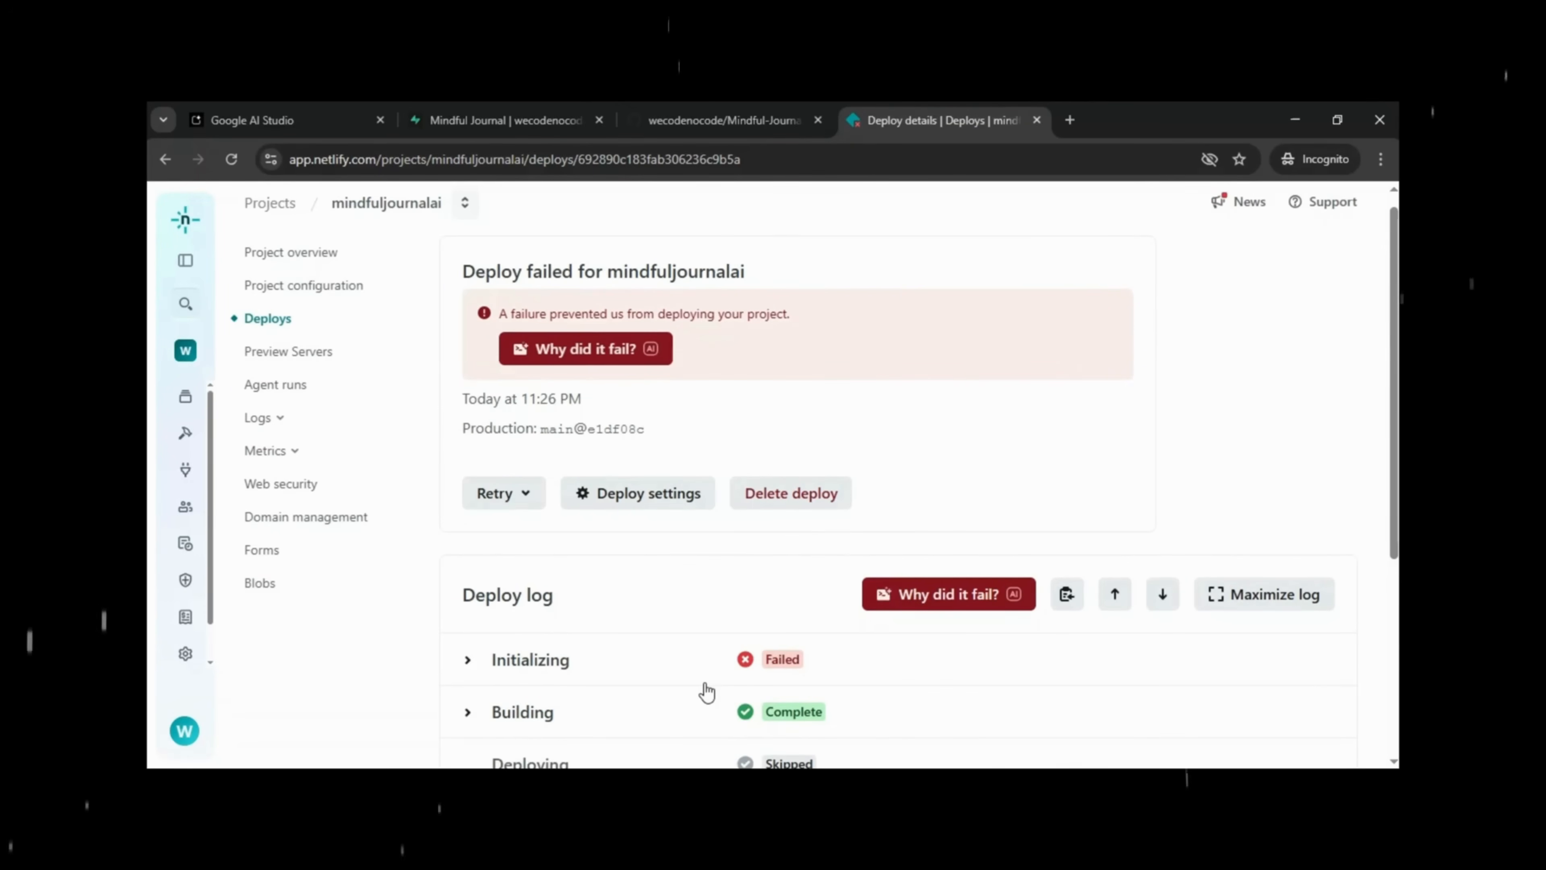
pyautogui.scroll(-1, 502, 628)
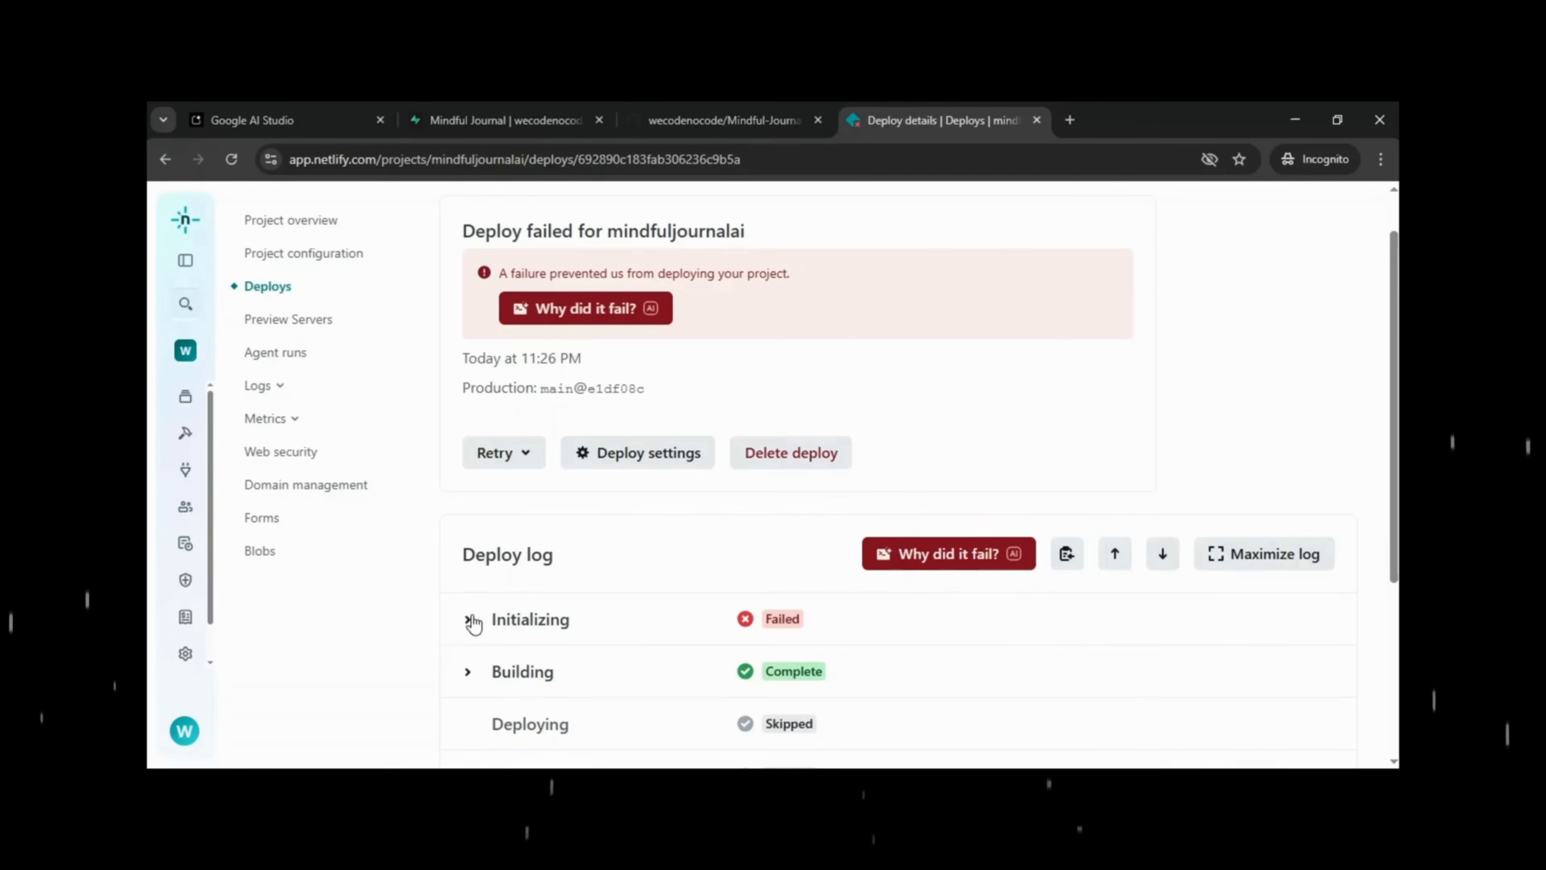
pyautogui.click(473, 618)
pyautogui.scroll(-10, 473, 623)
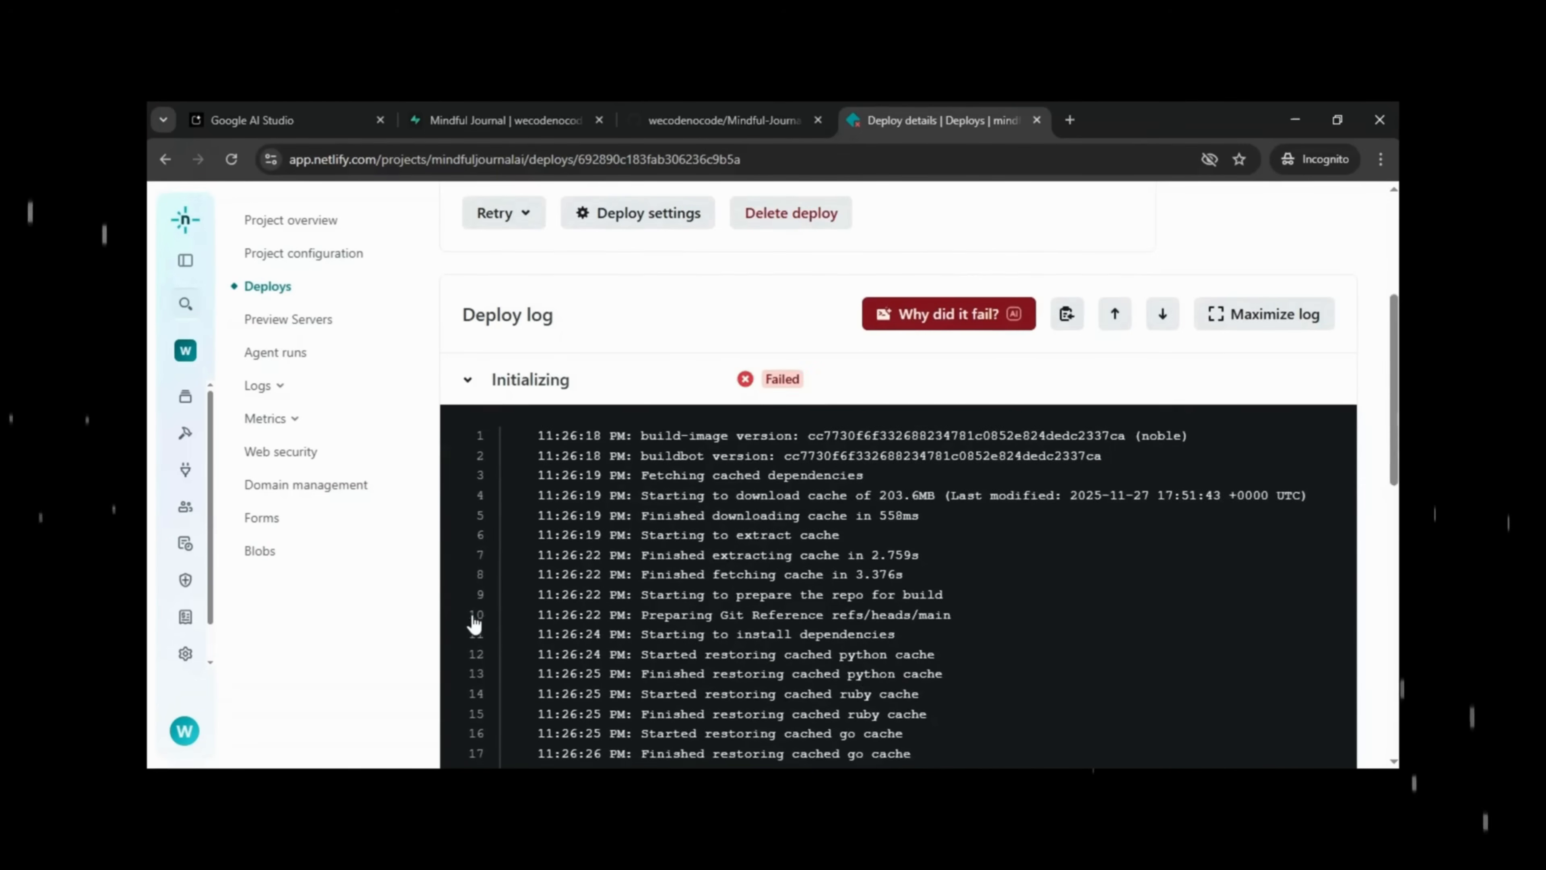
pyautogui.scroll(-4, 473, 622)
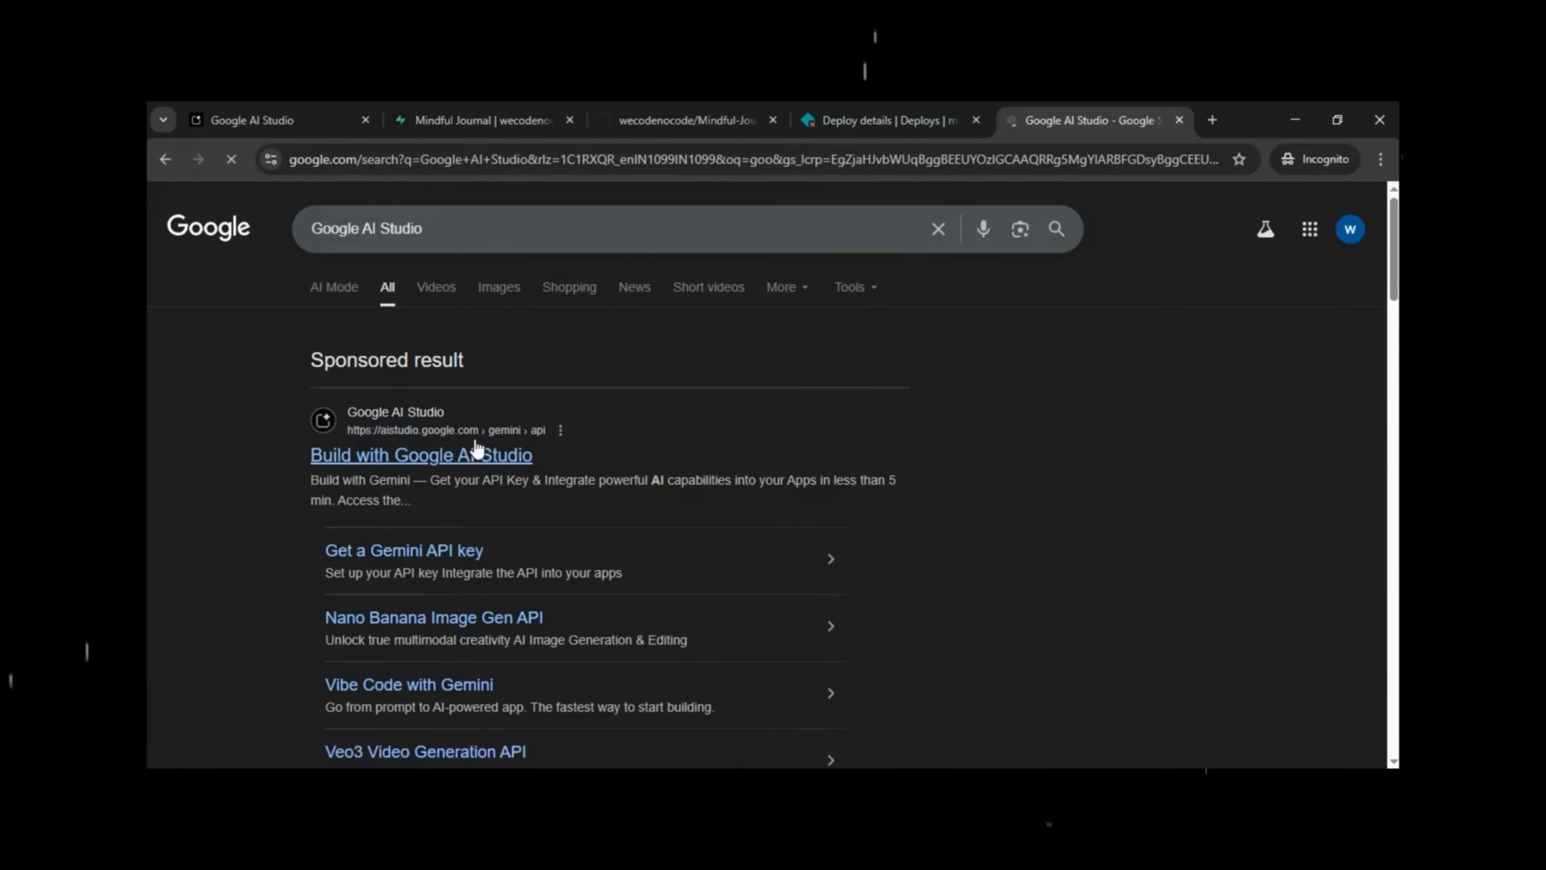
# On AI Studio's API keys page, create key 'Mindful Journal AI' in a new same-named project.
pyautogui.click(476, 445)
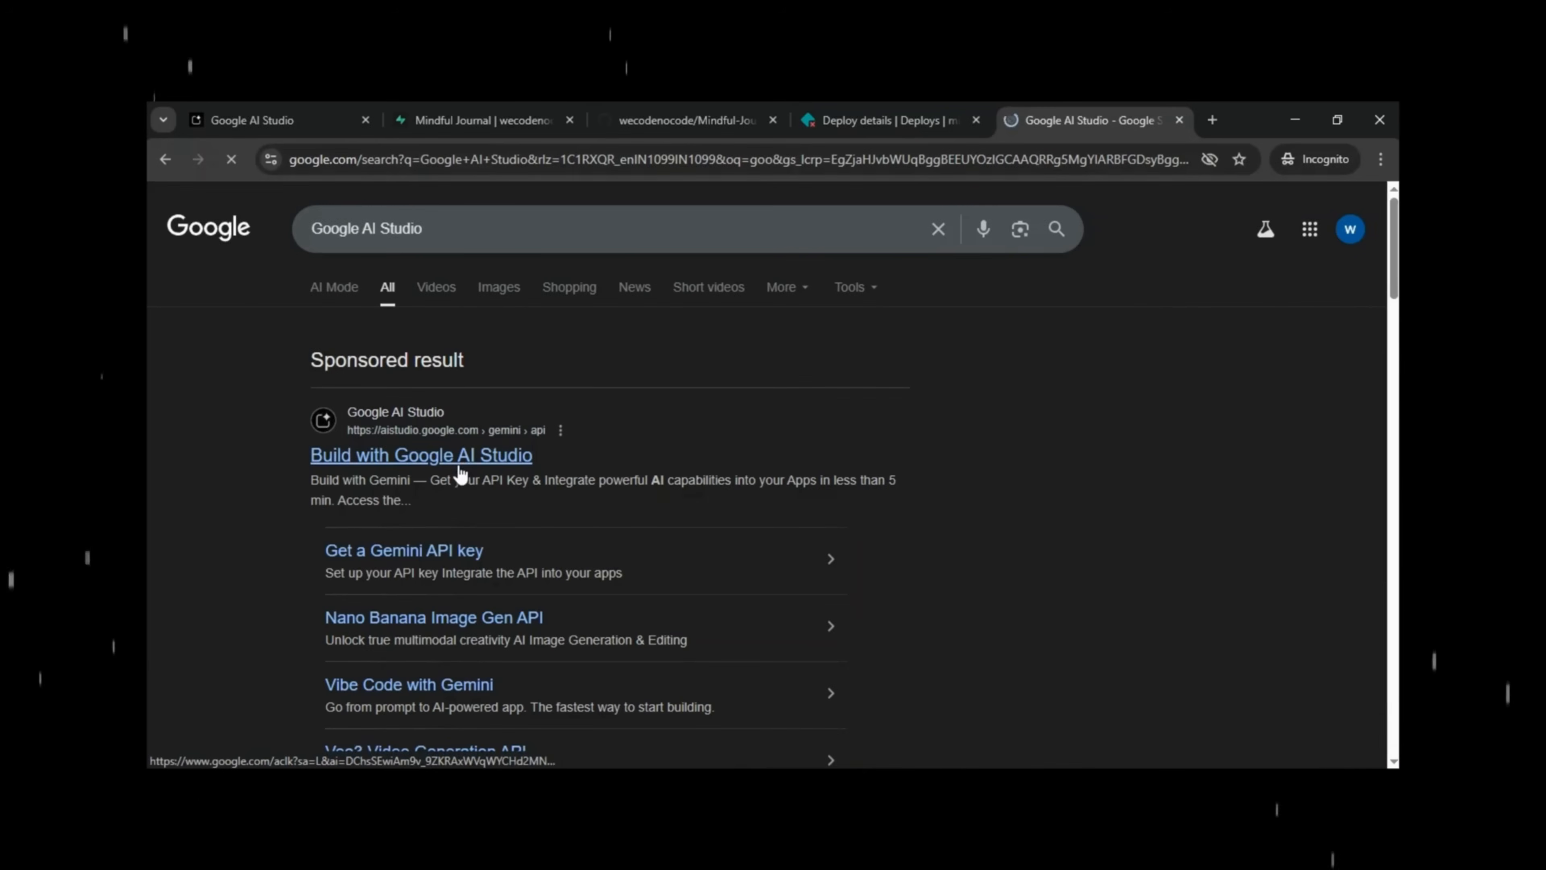
pyautogui.click(213, 700)
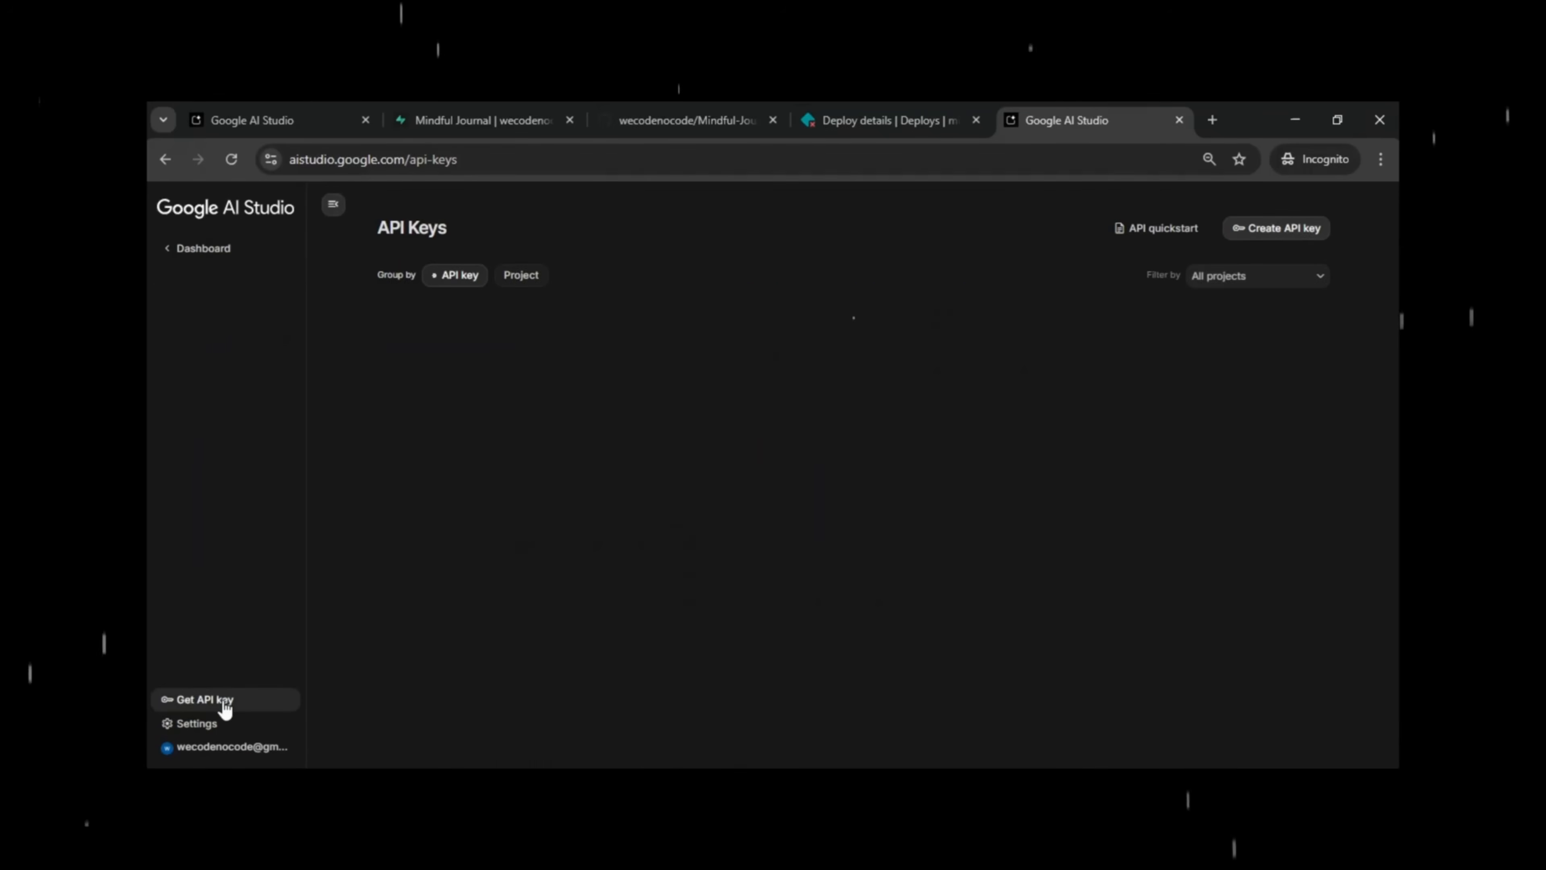
pyautogui.click(1277, 232)
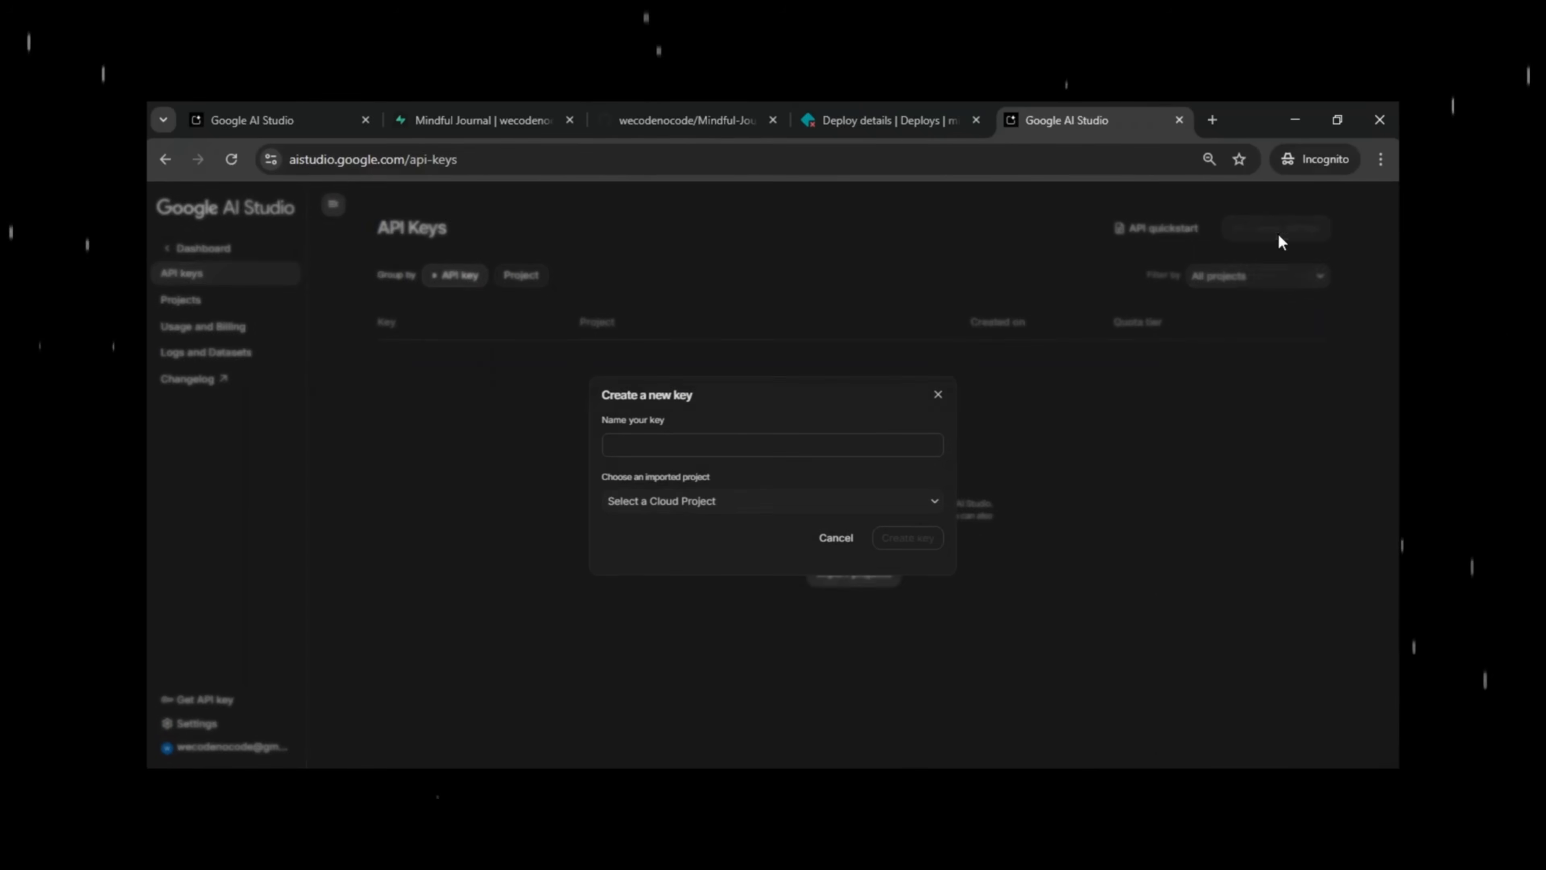
pyautogui.click(640, 439)
pyautogui.write('Mindful Journal AI')
pyautogui.click(690, 513)
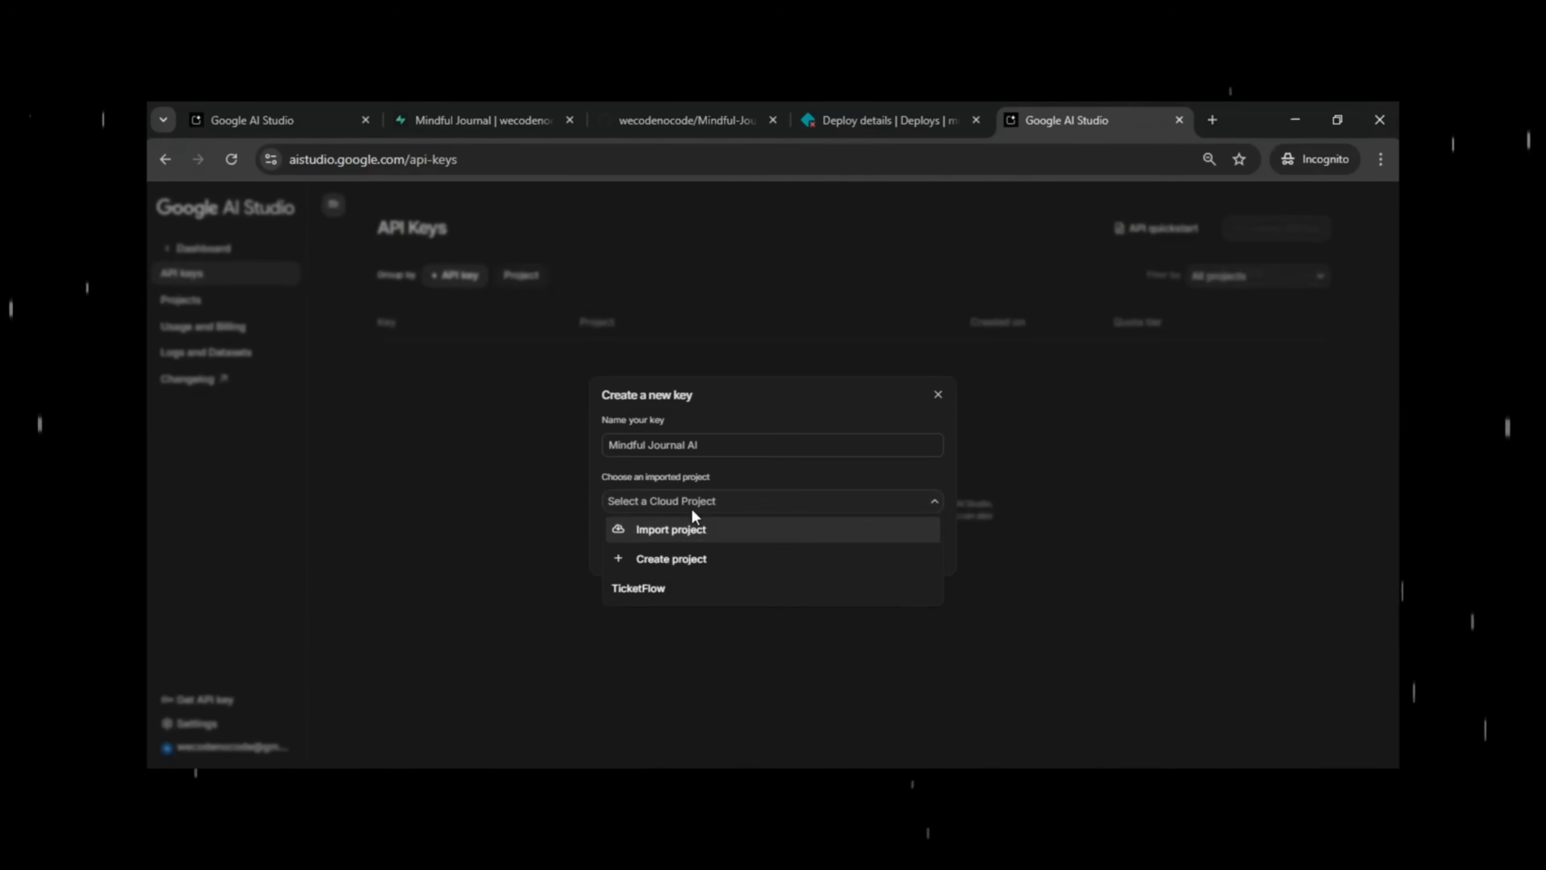
pyautogui.click(696, 561)
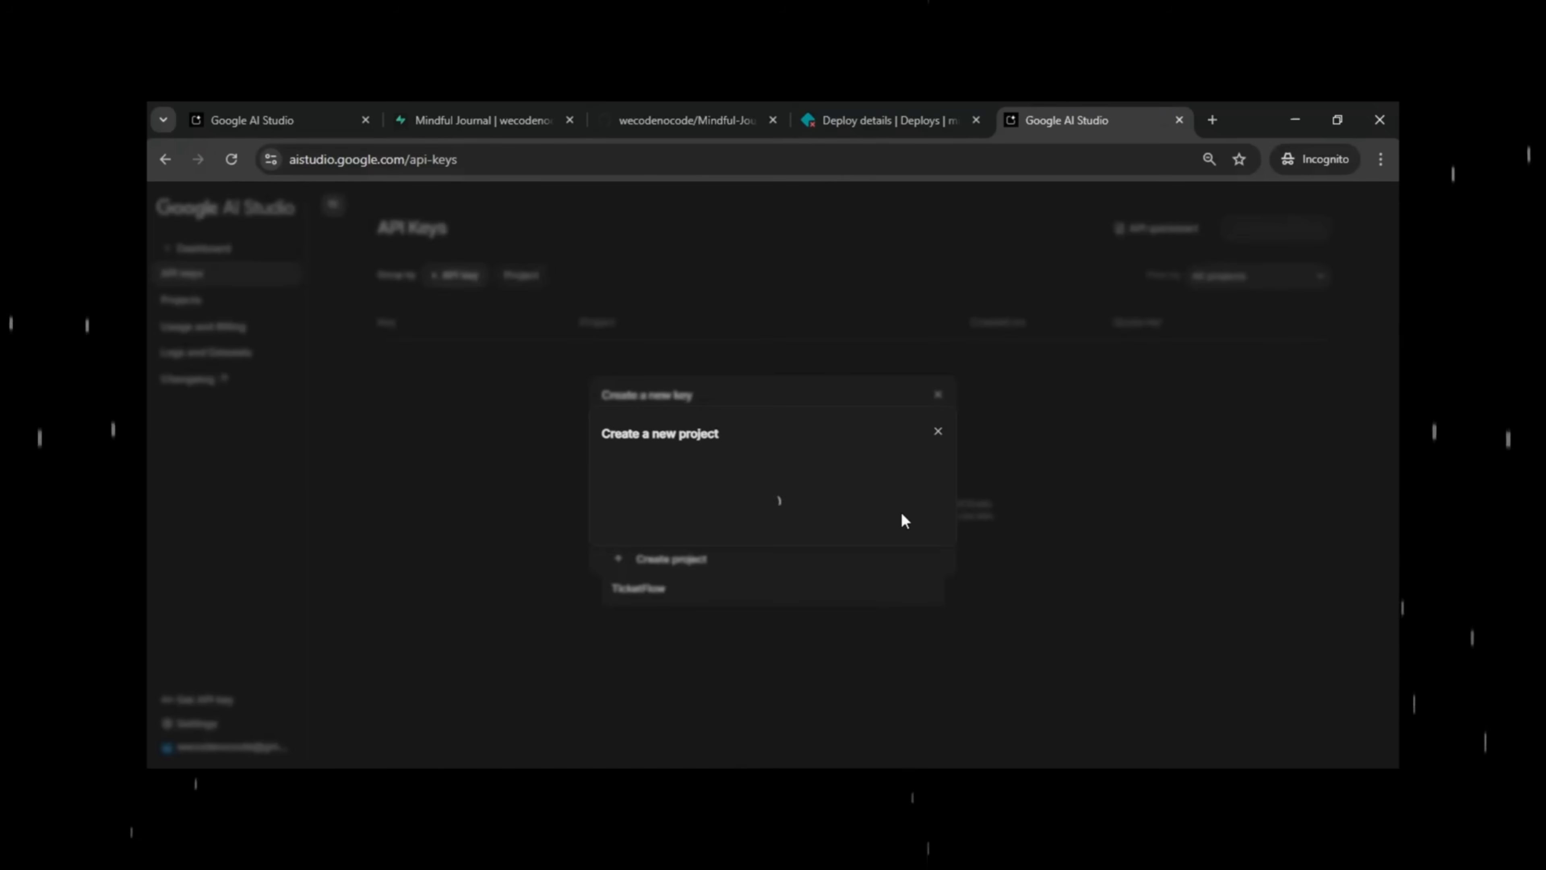
pyautogui.click(916, 539)
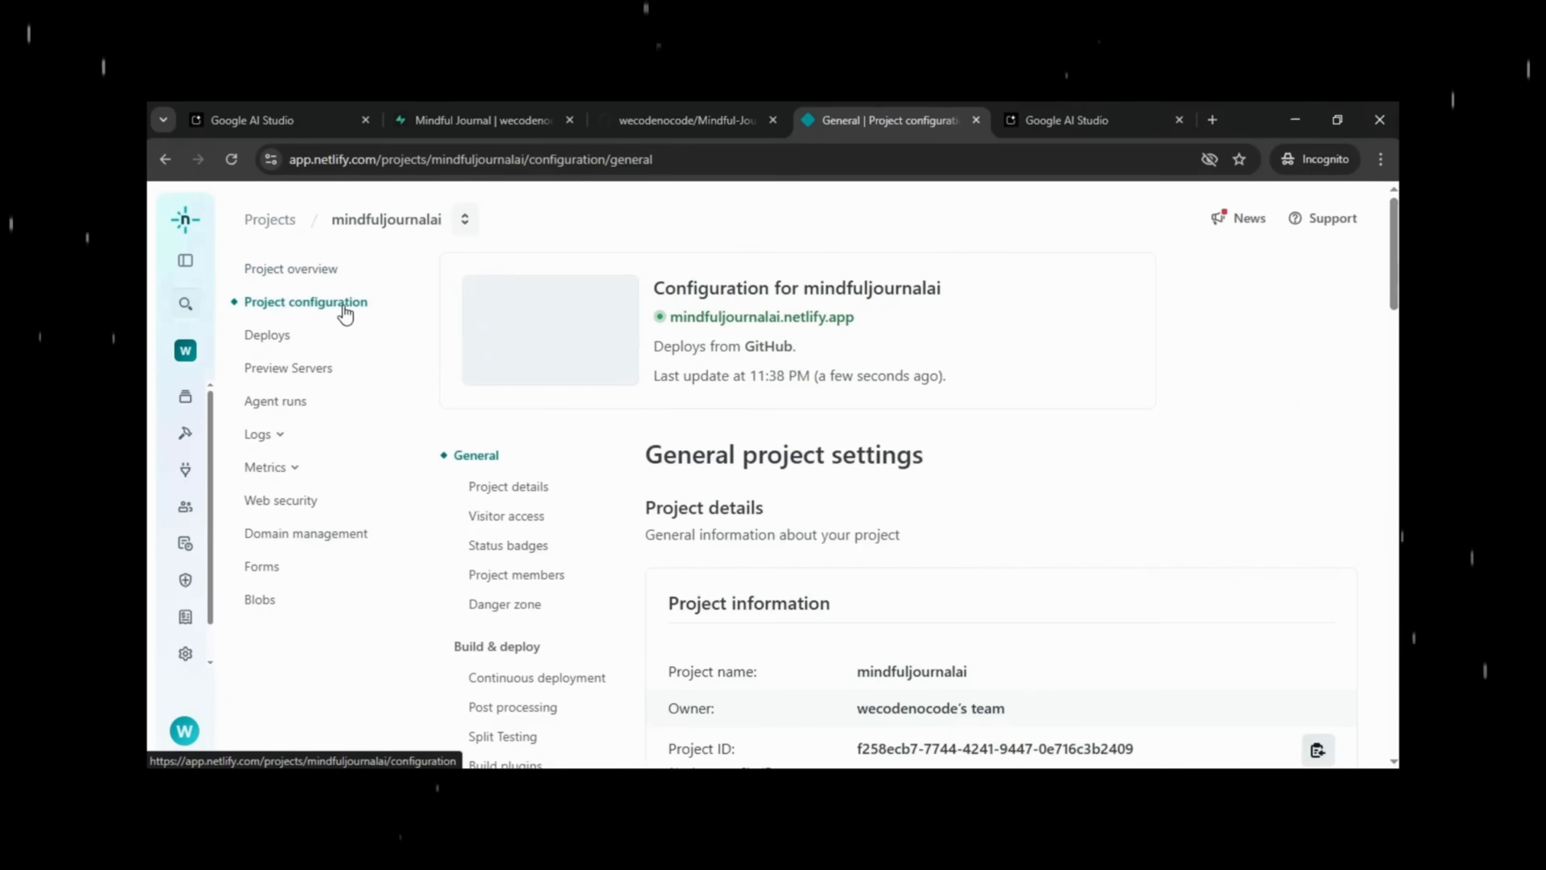
# Add a single environment variable named API_KEY to the mindfuljournalai project's configuration.
pyautogui.scroll(-5, 687, 438)
pyautogui.scroll(-5, 685, 434)
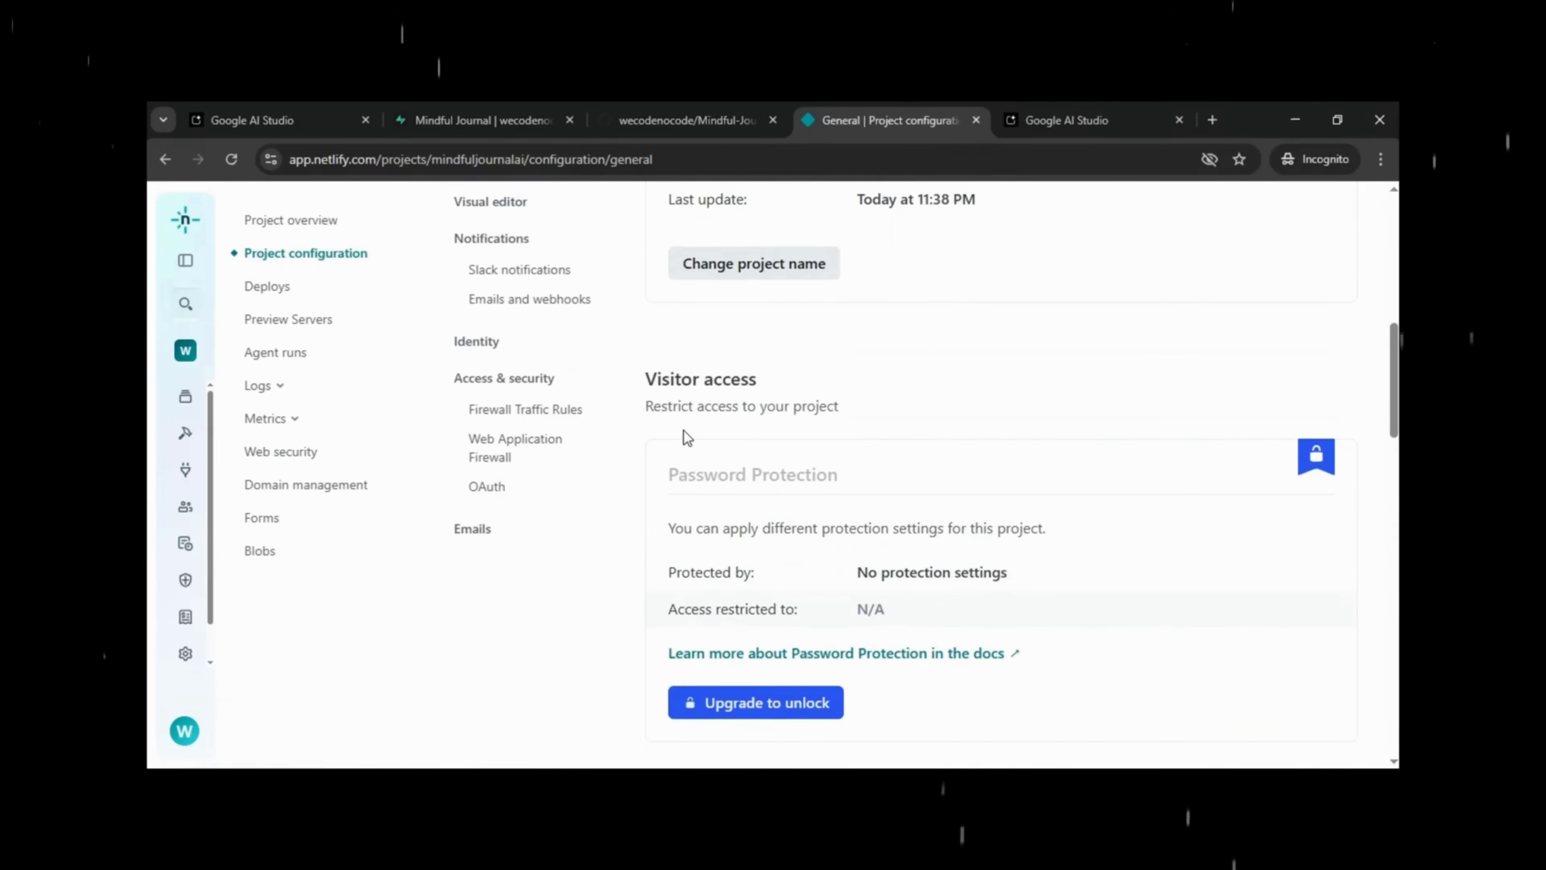
pyautogui.scroll(5, 682, 431)
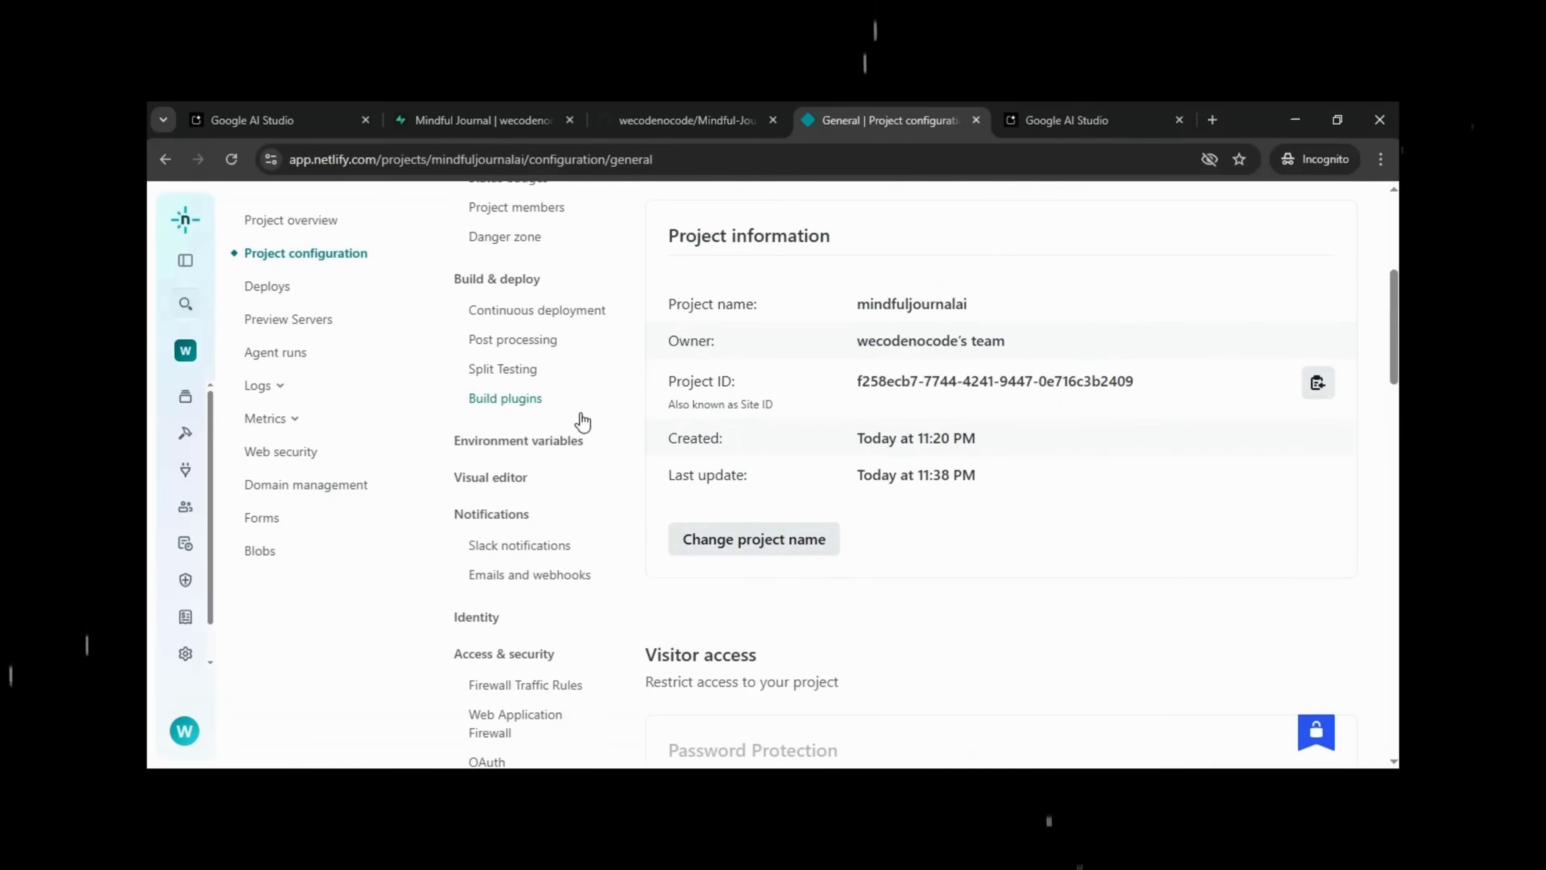
pyautogui.click(547, 450)
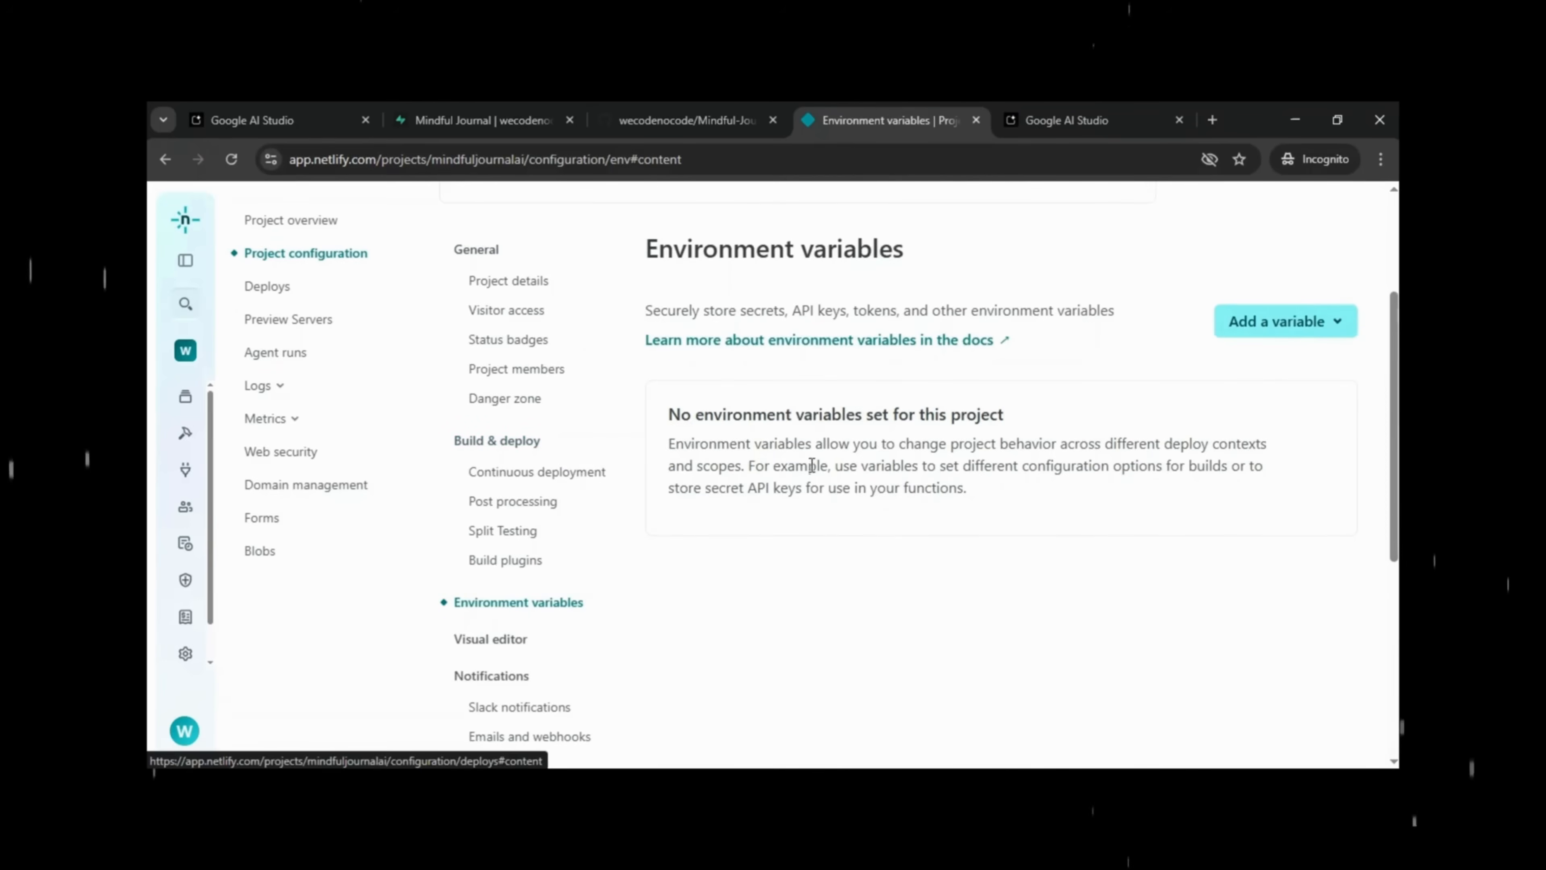
pyautogui.click(1288, 337)
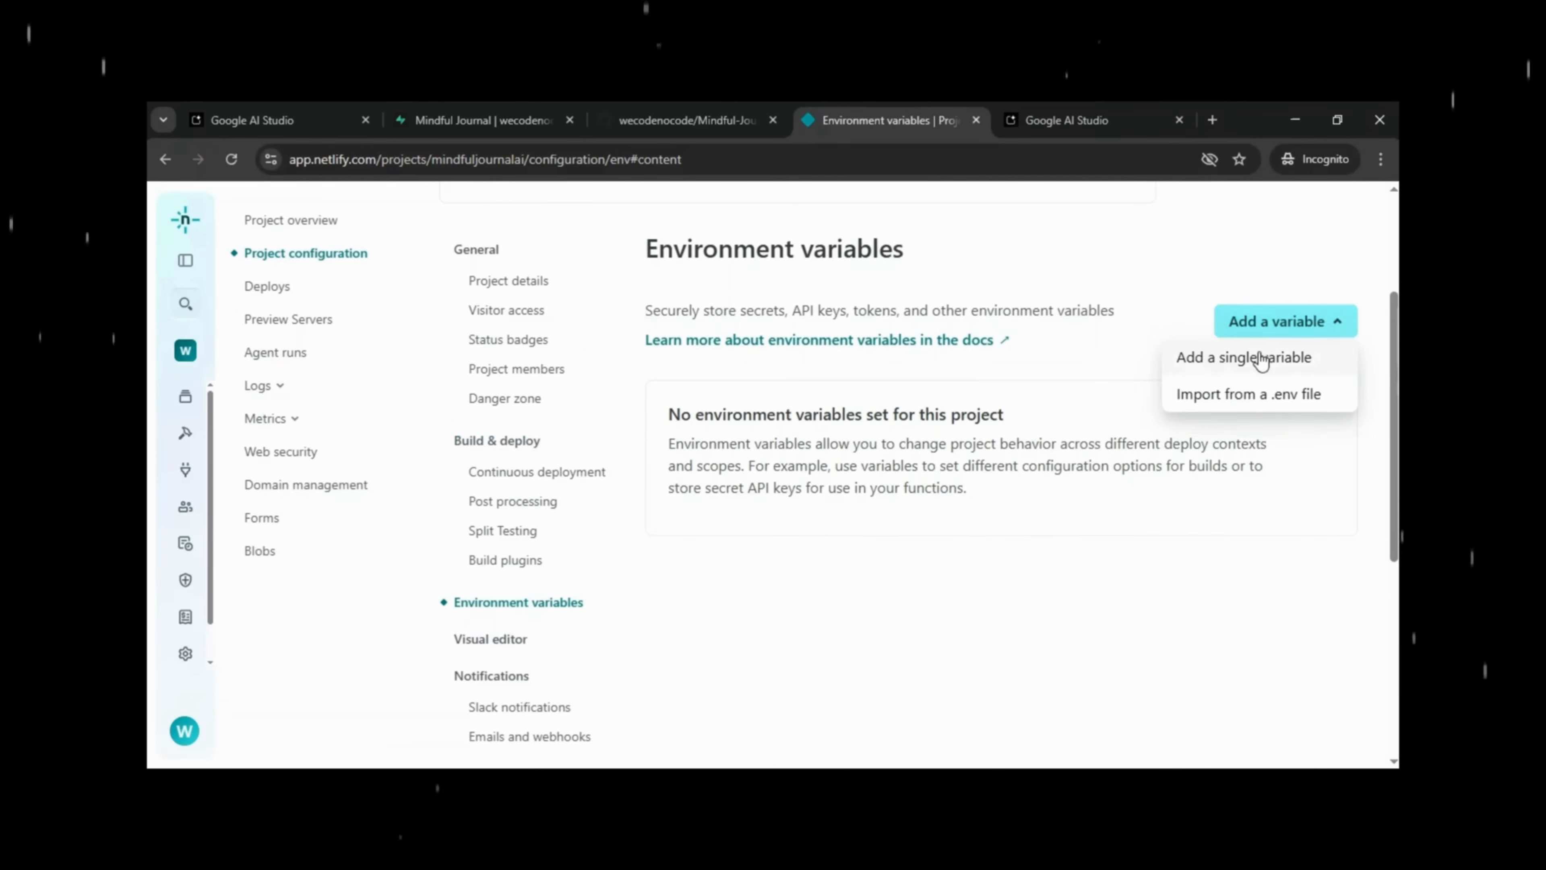
pyautogui.click(1245, 370)
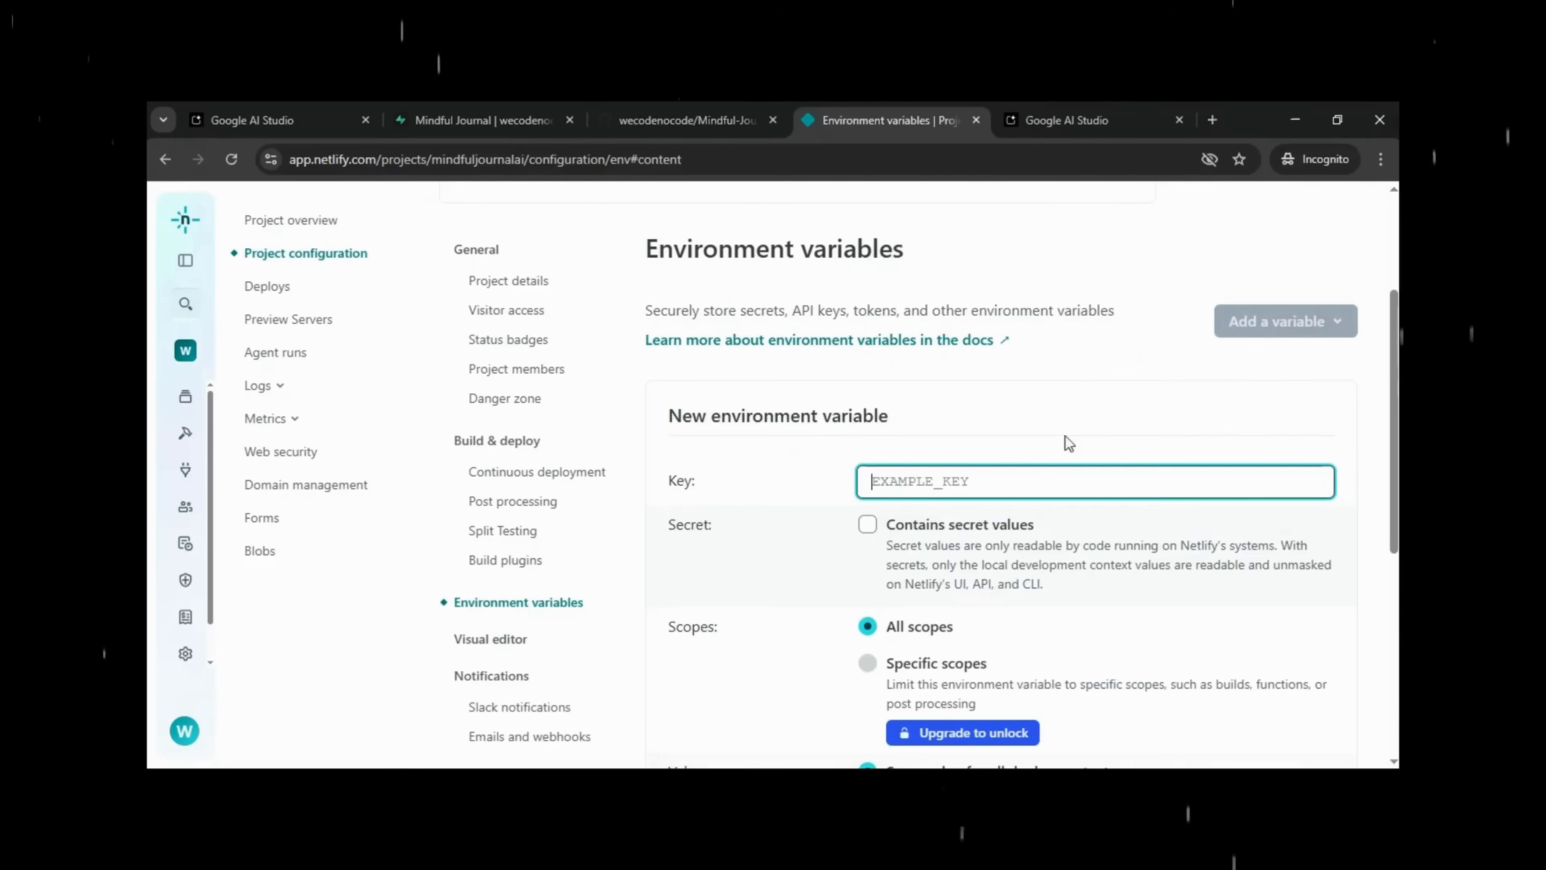
pyautogui.write('API_KEY')
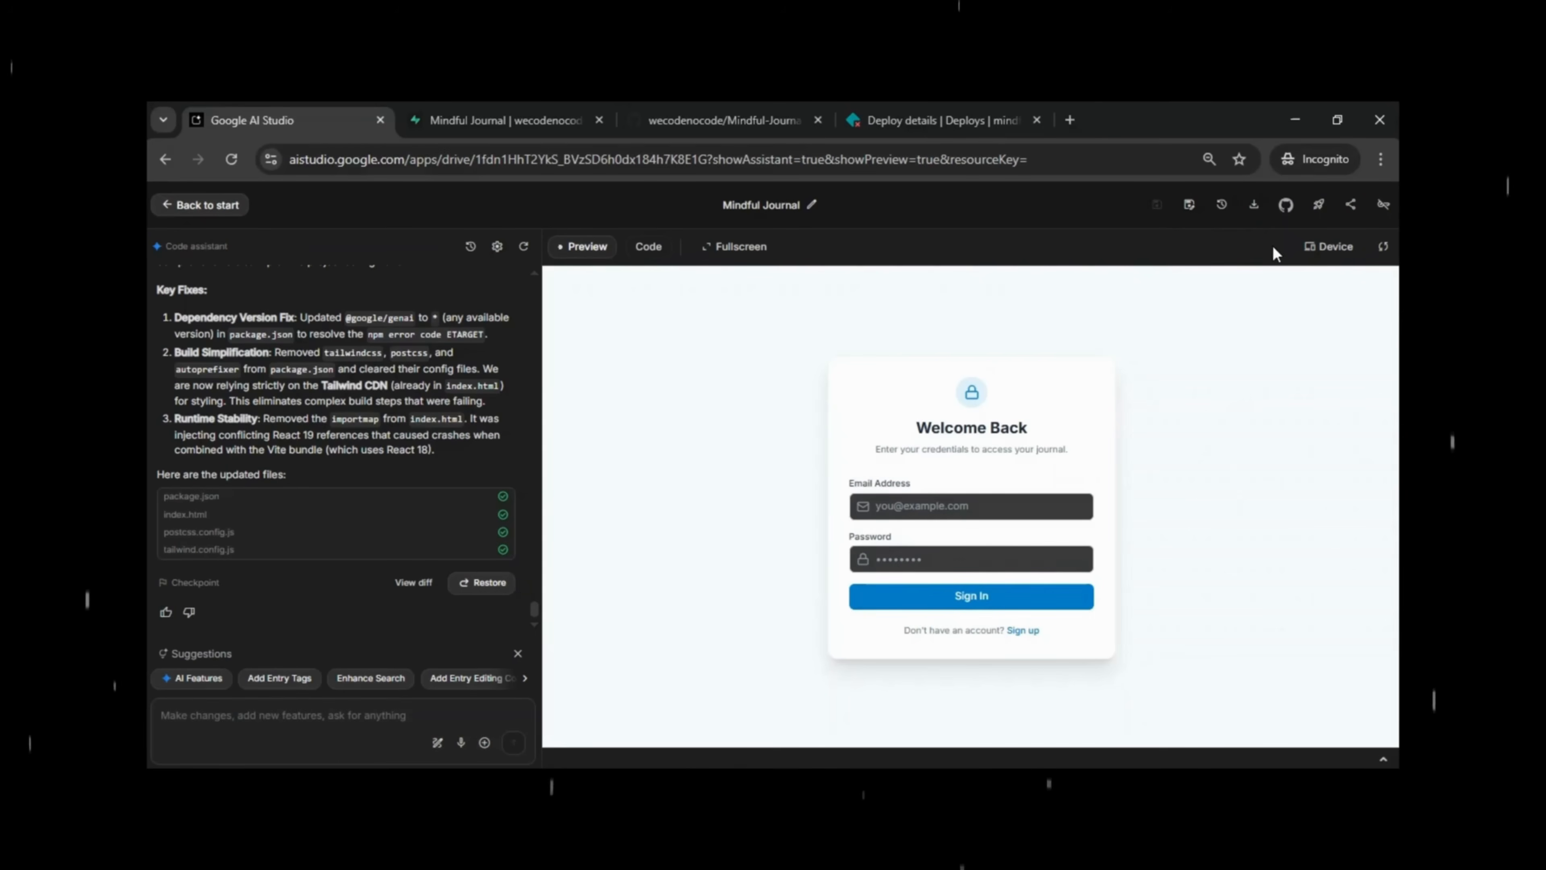
# Stage and commit all changed files to GitHub, then open the rebuilt mindfuljournalai.netlify.app site.
pyautogui.click(1286, 206)
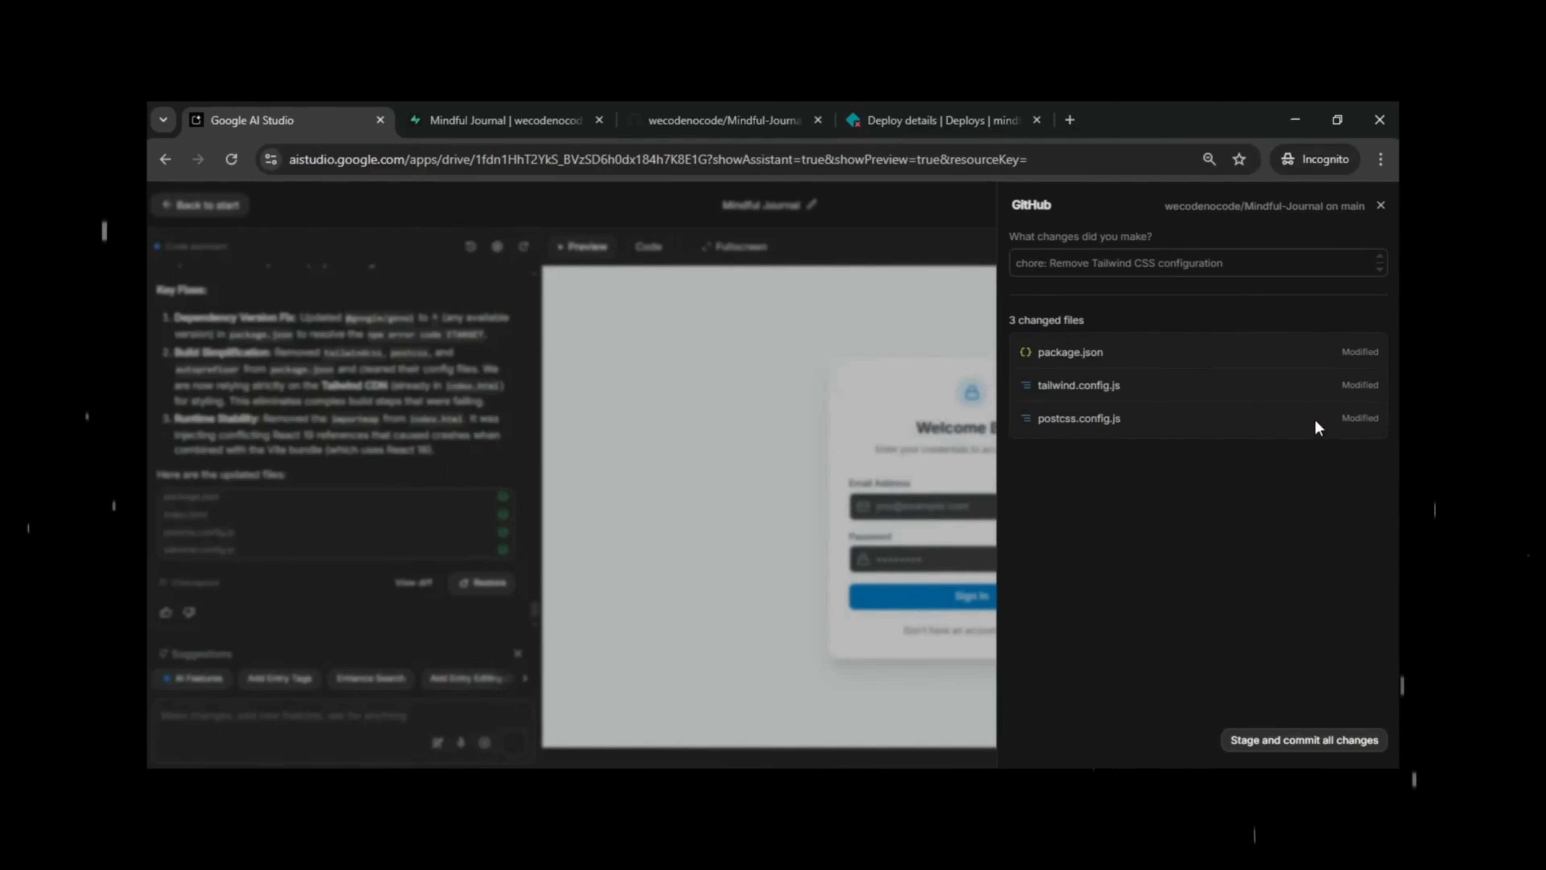
pyautogui.click(1317, 740)
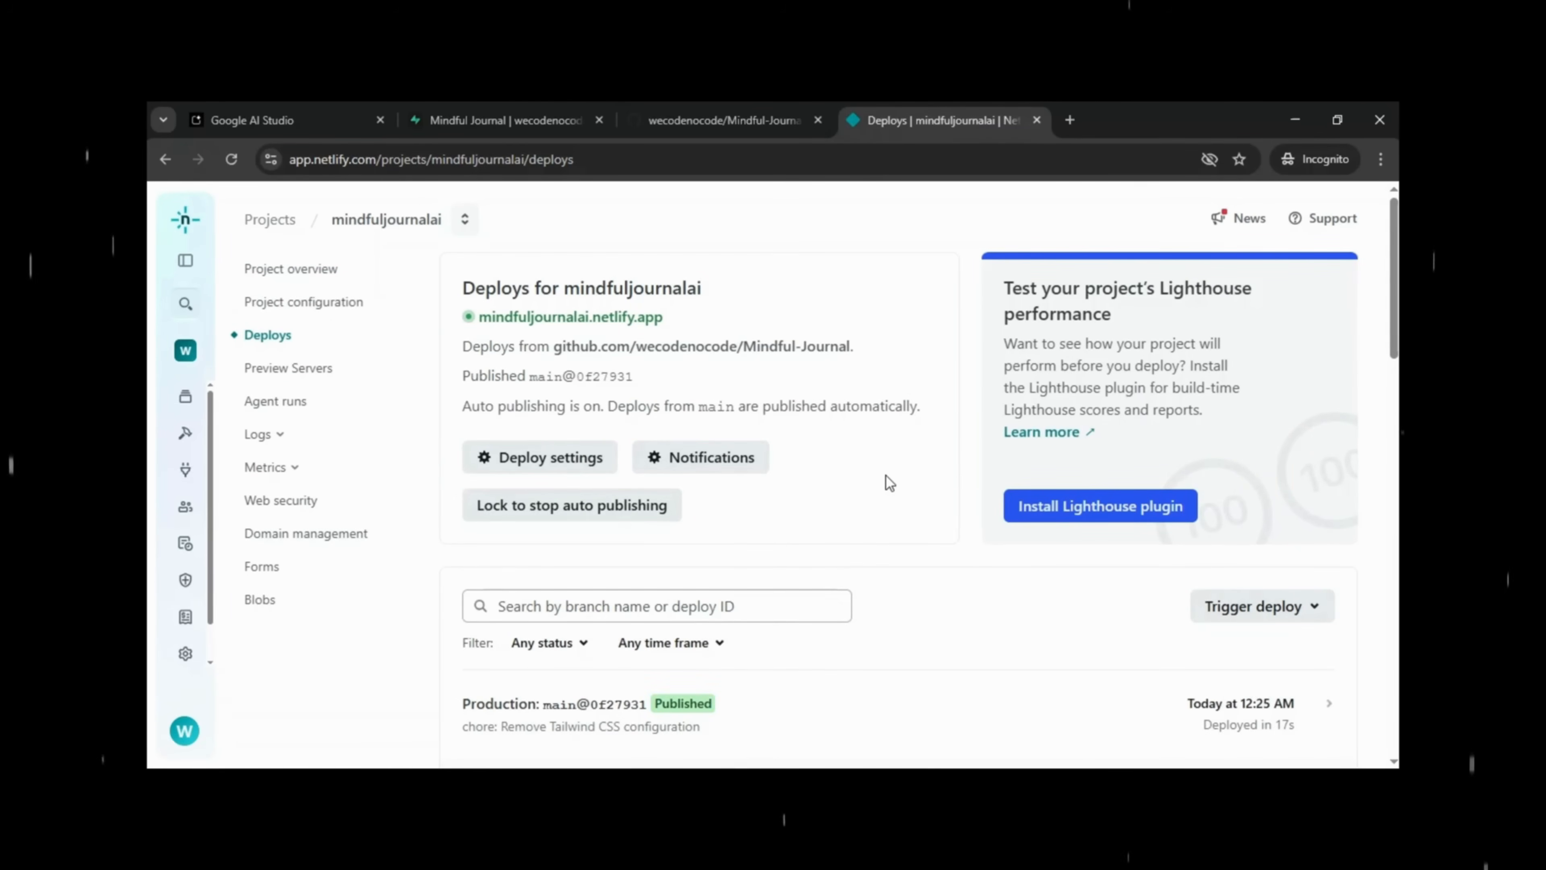
pyautogui.click(609, 318)
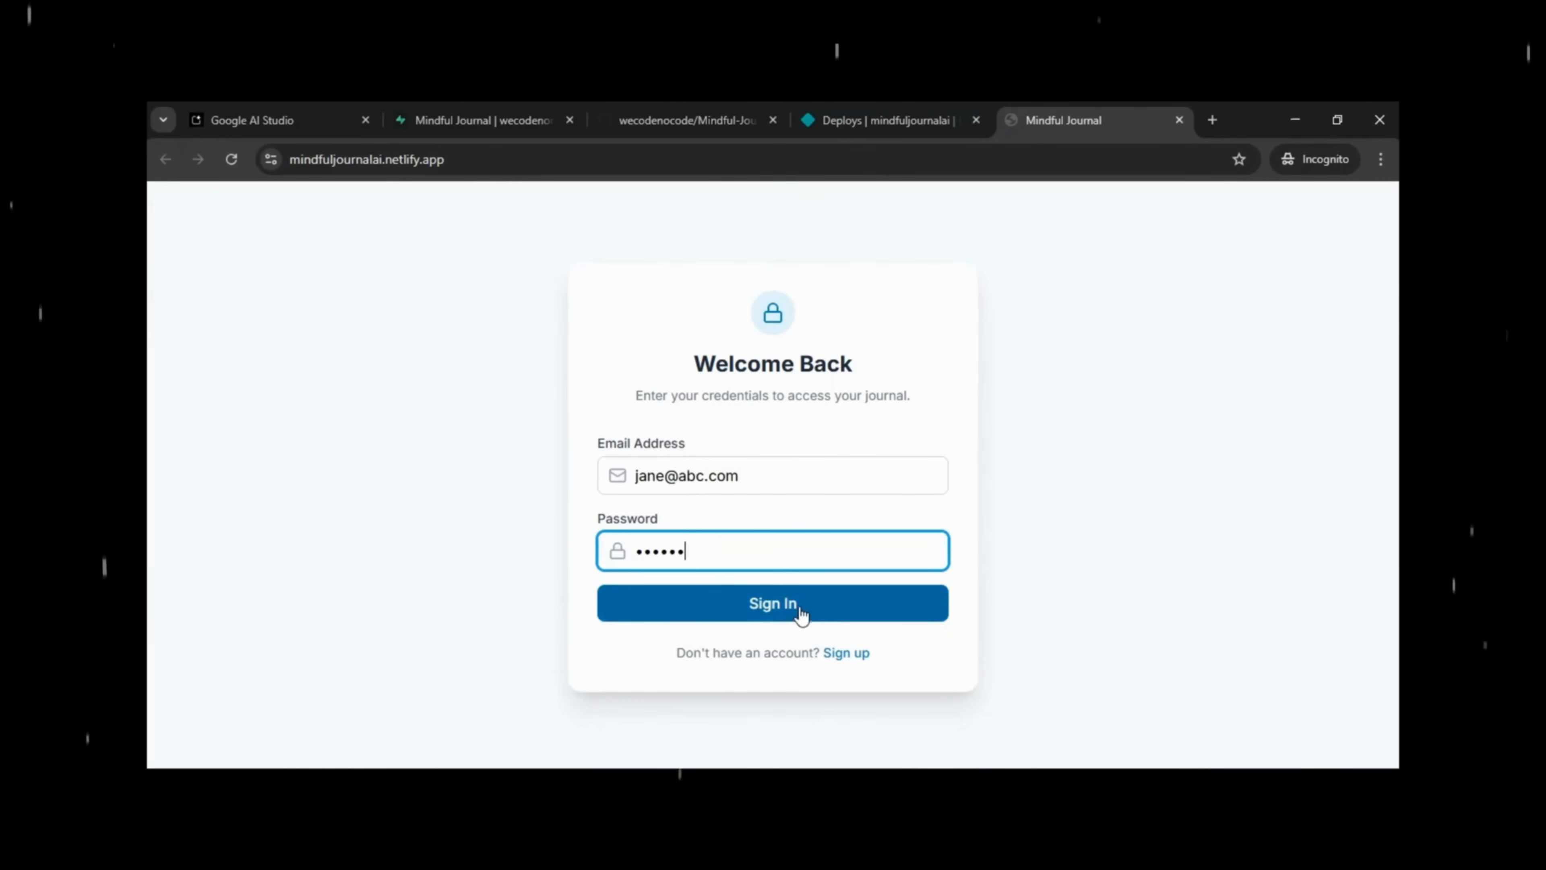
# Sign in as the test user and save a Happy entry 'Finally App Got Deployed' with body 'Yaaay!!!'.
pyautogui.click(798, 607)
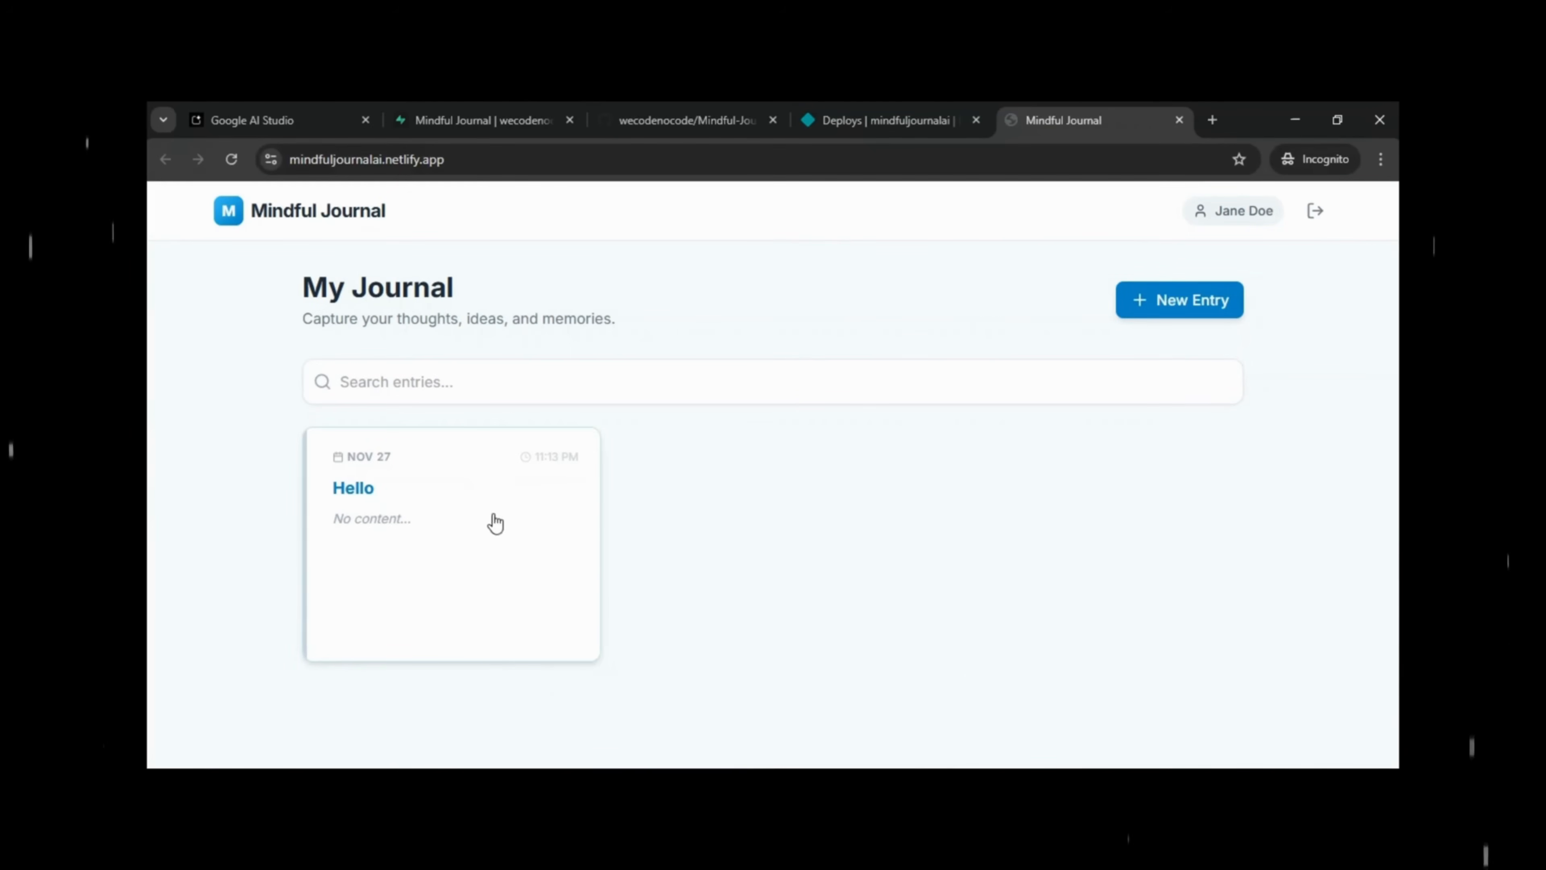
pyautogui.click(1211, 303)
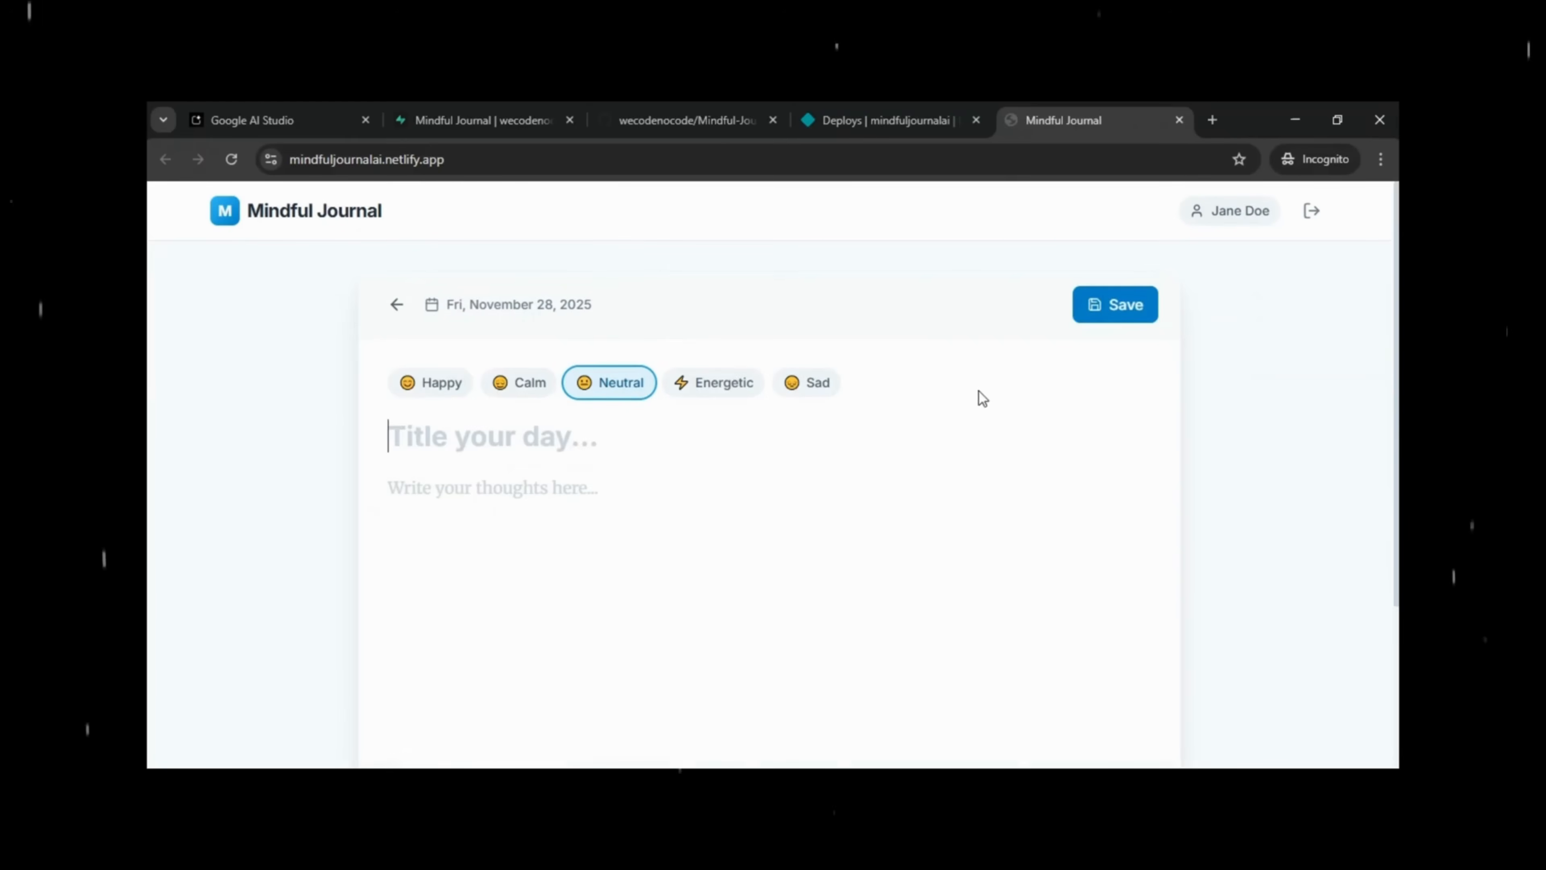
pyautogui.click(426, 401)
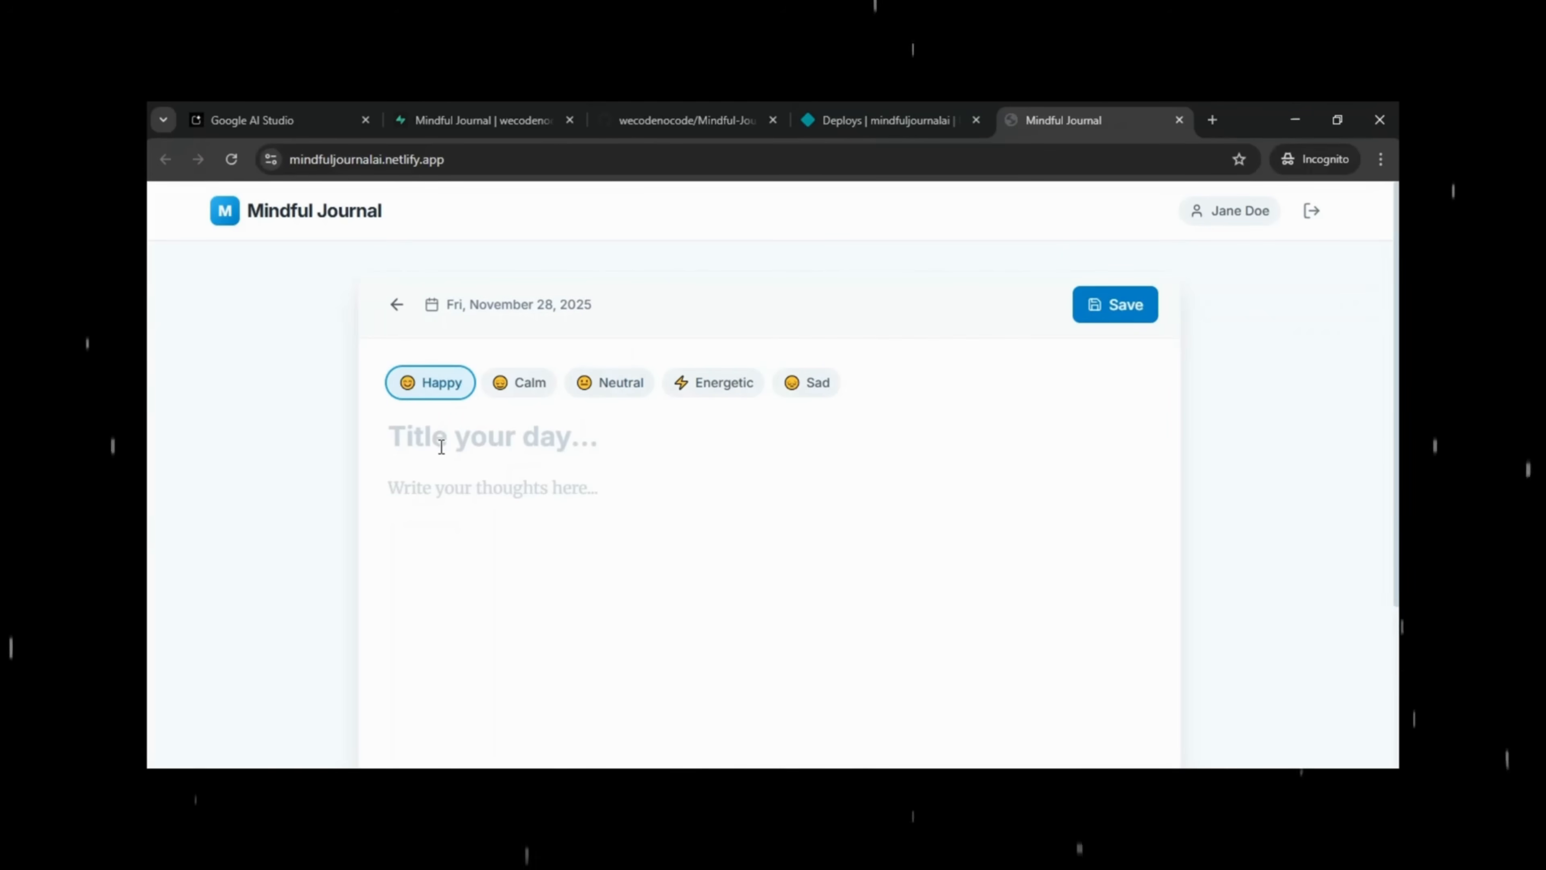
pyautogui.write('Fin')
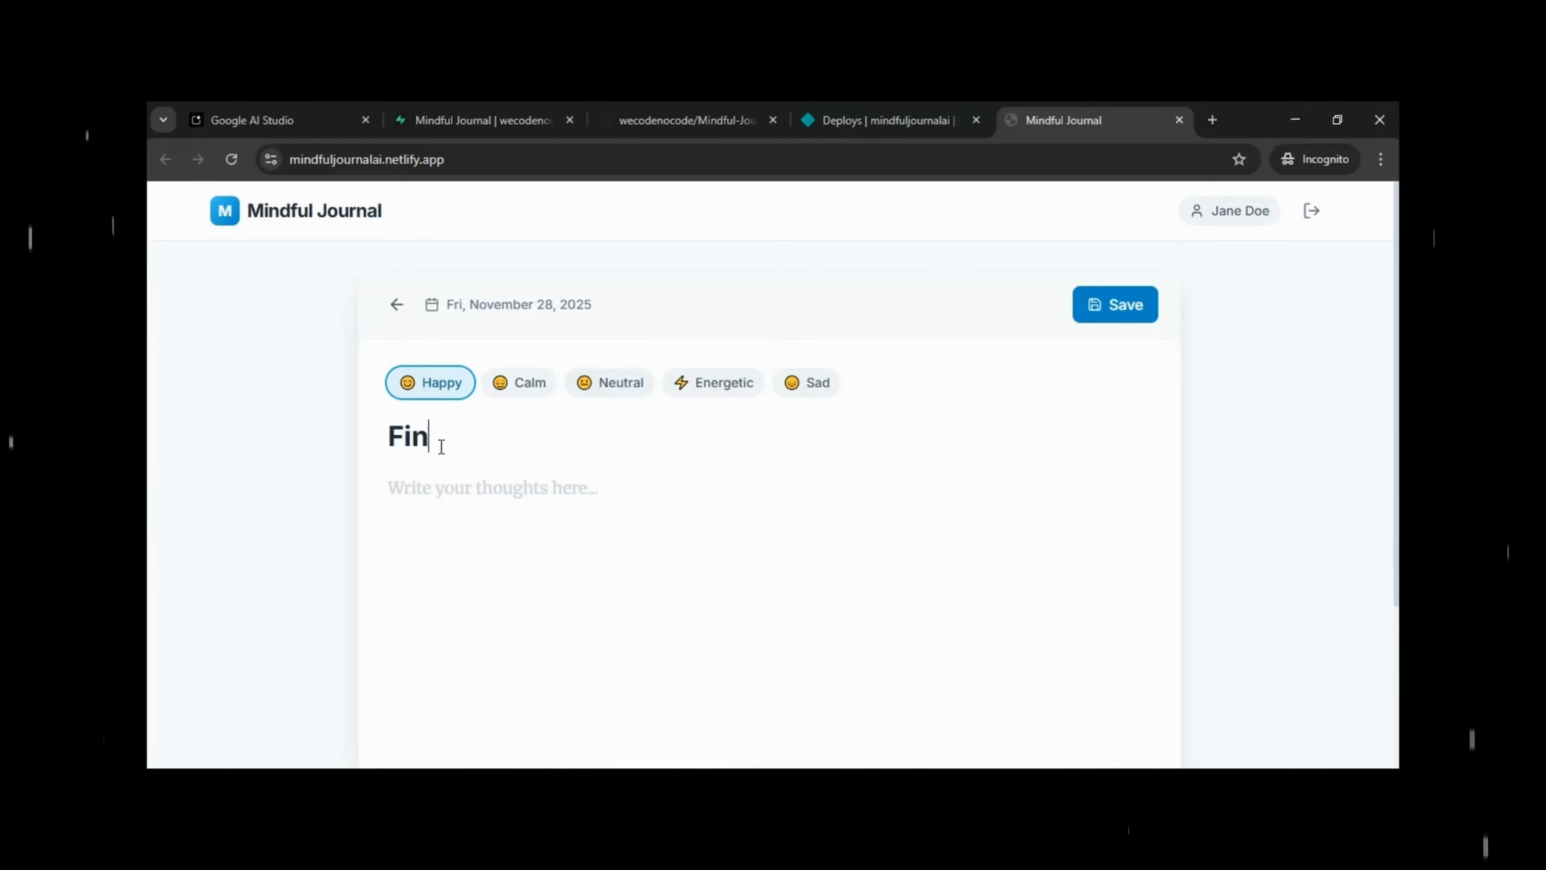
pyautogui.write('ally A')
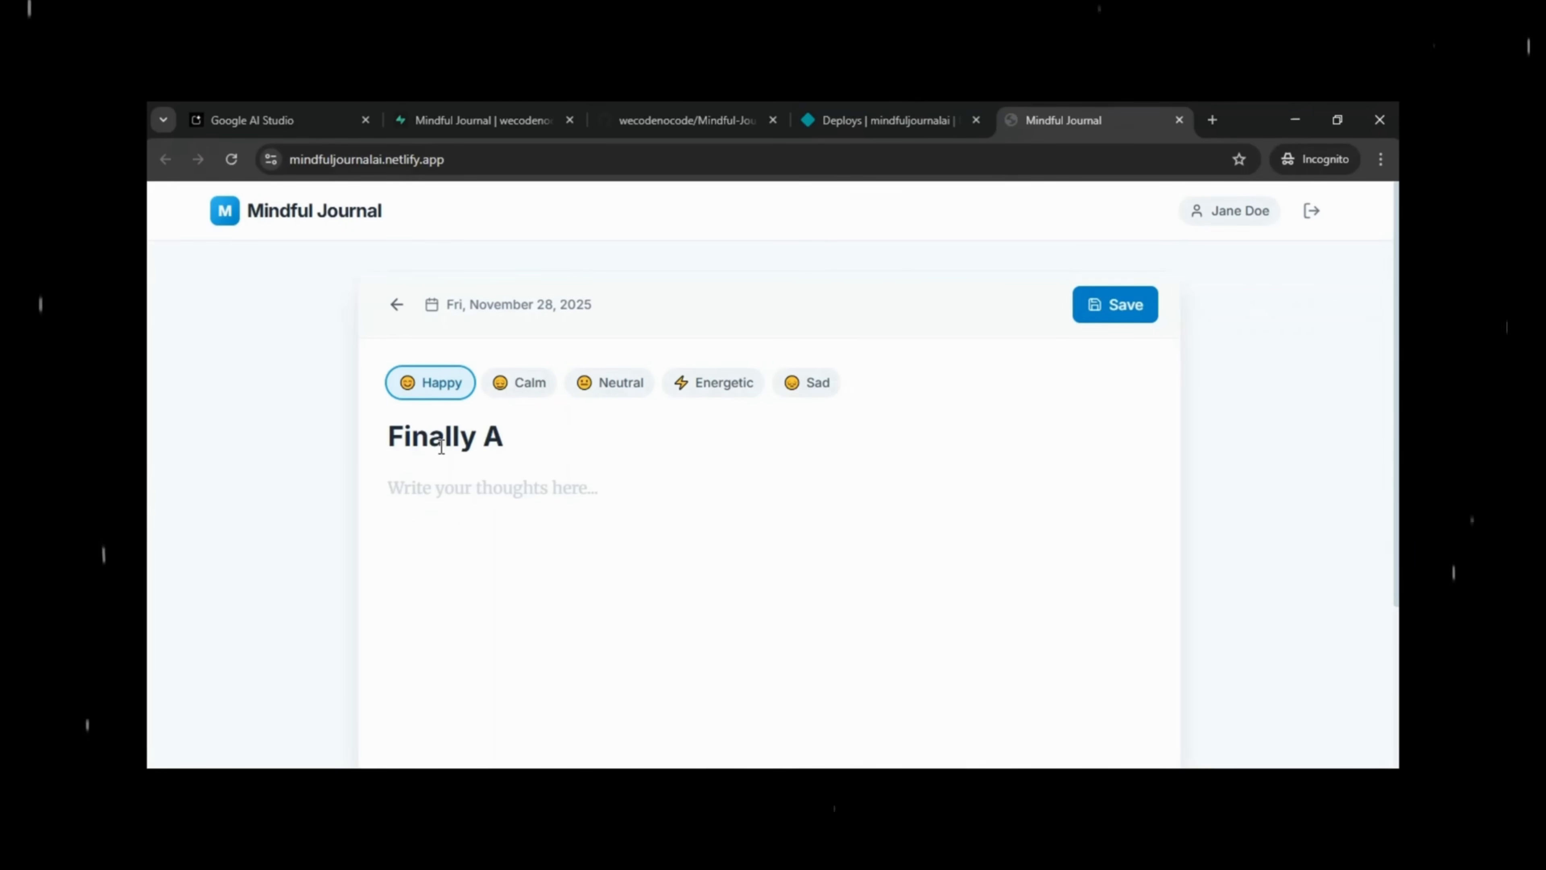
pyautogui.write('pp G')
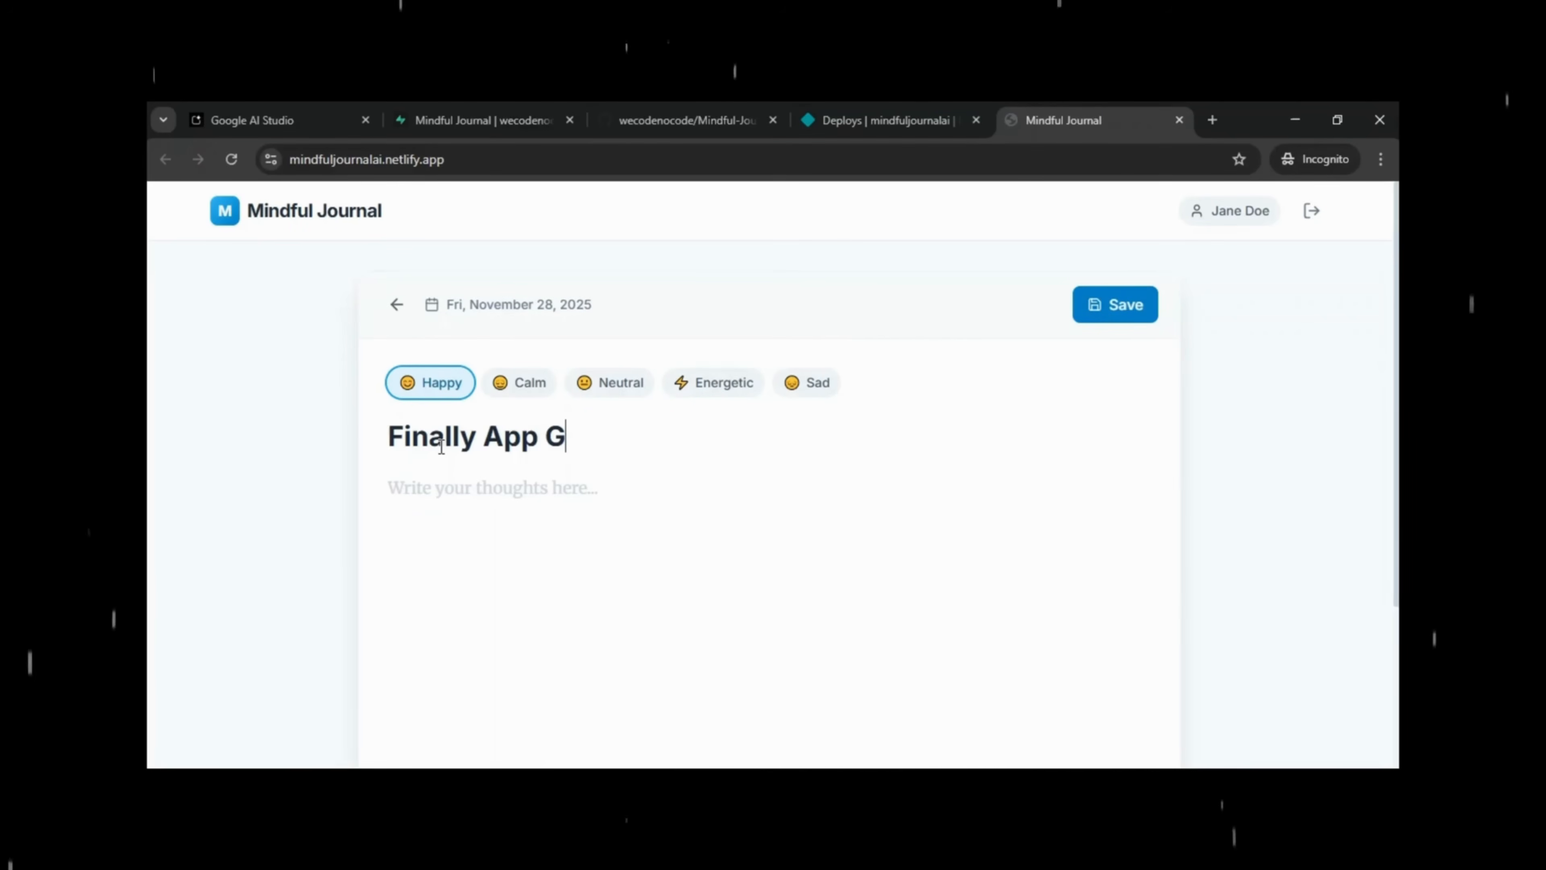
pyautogui.write('ot Deployed')
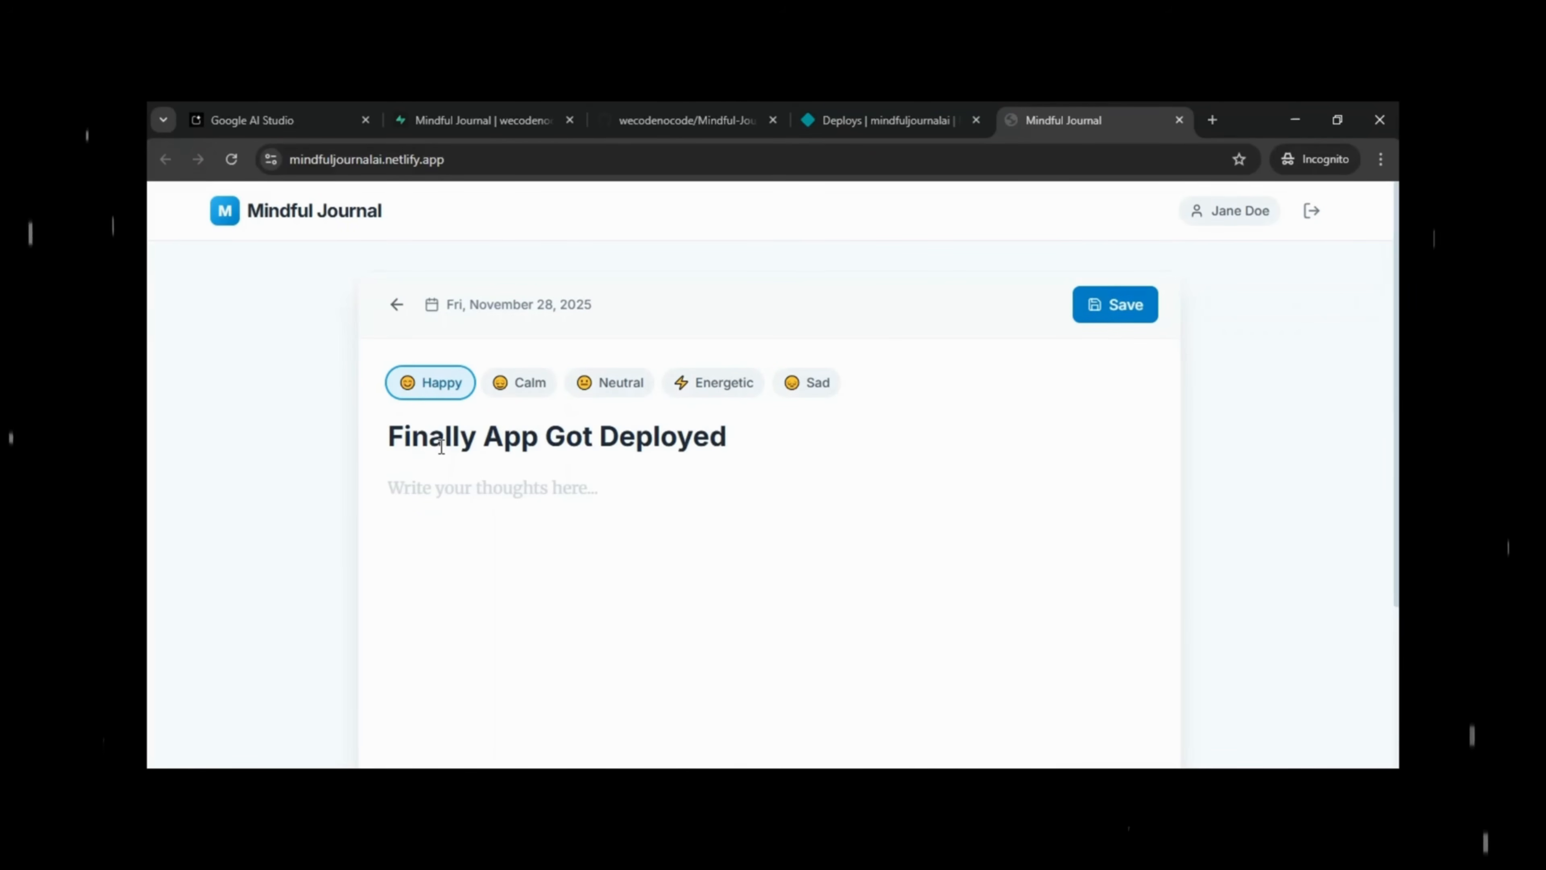
pyautogui.click(411, 499)
pyautogui.write('Y')
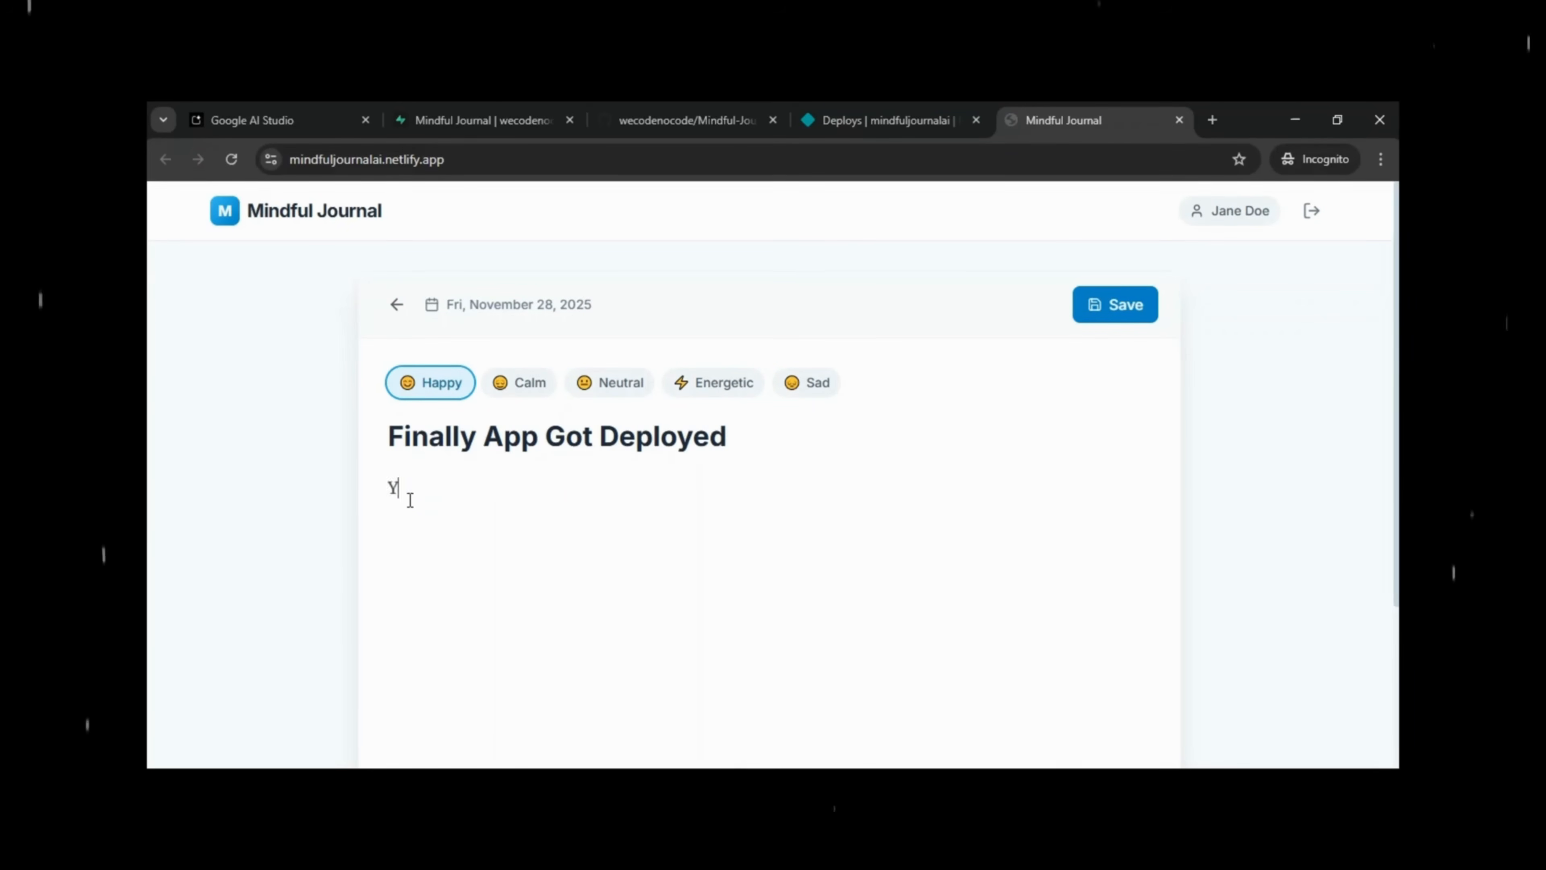
pyautogui.write('aaay')
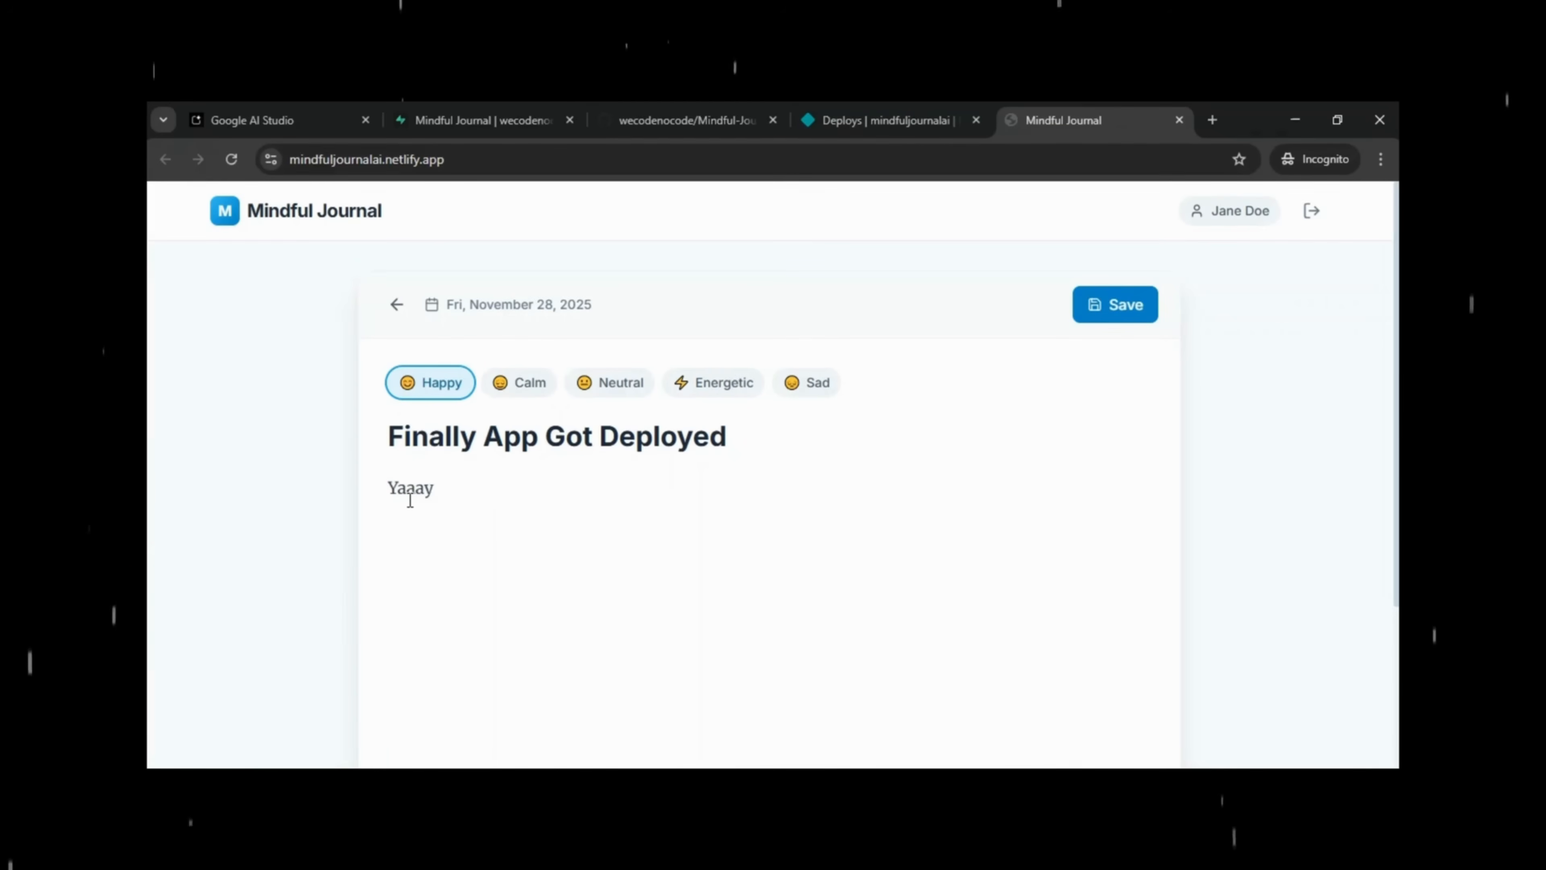
pyautogui.write('!!!!!!!!!!!!!!!!')
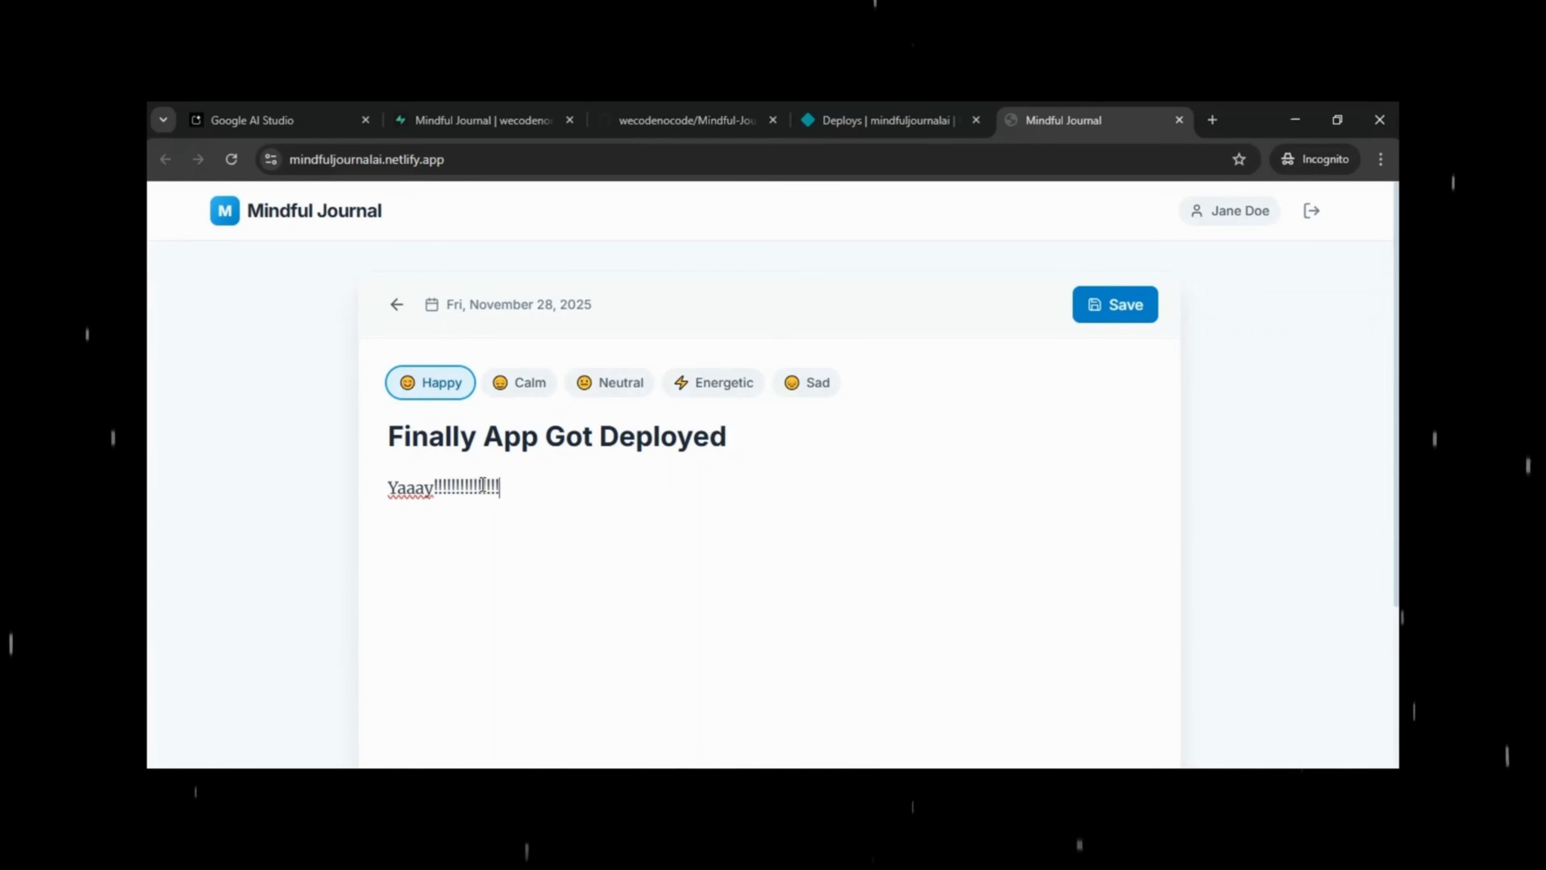
pyautogui.click(1141, 325)
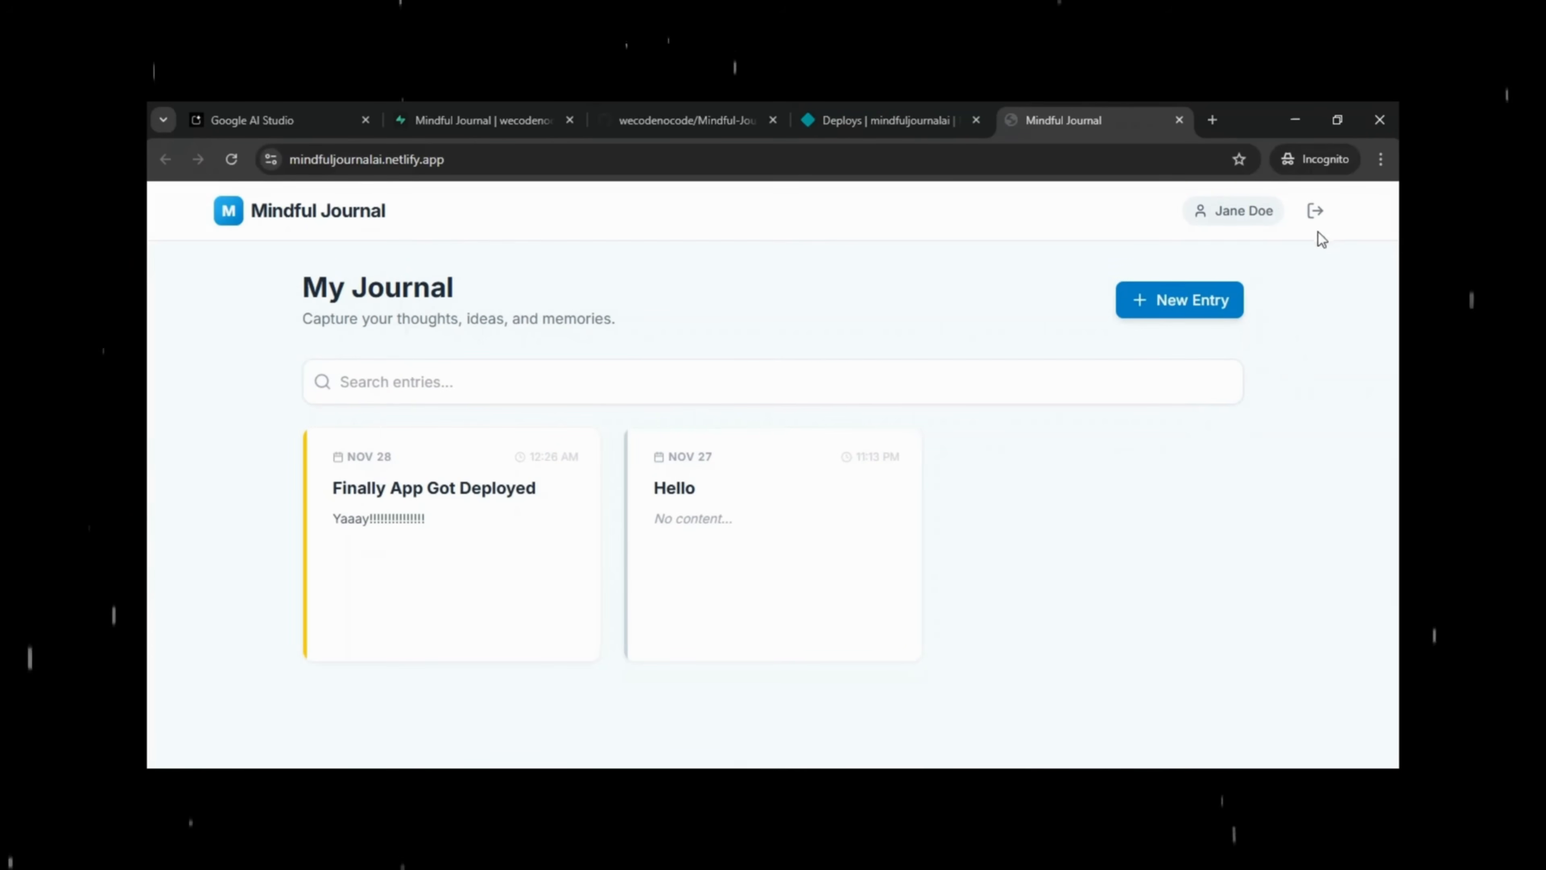
# Log out and sign in with the second user's e-mail and password.
pyautogui.click(1316, 214)
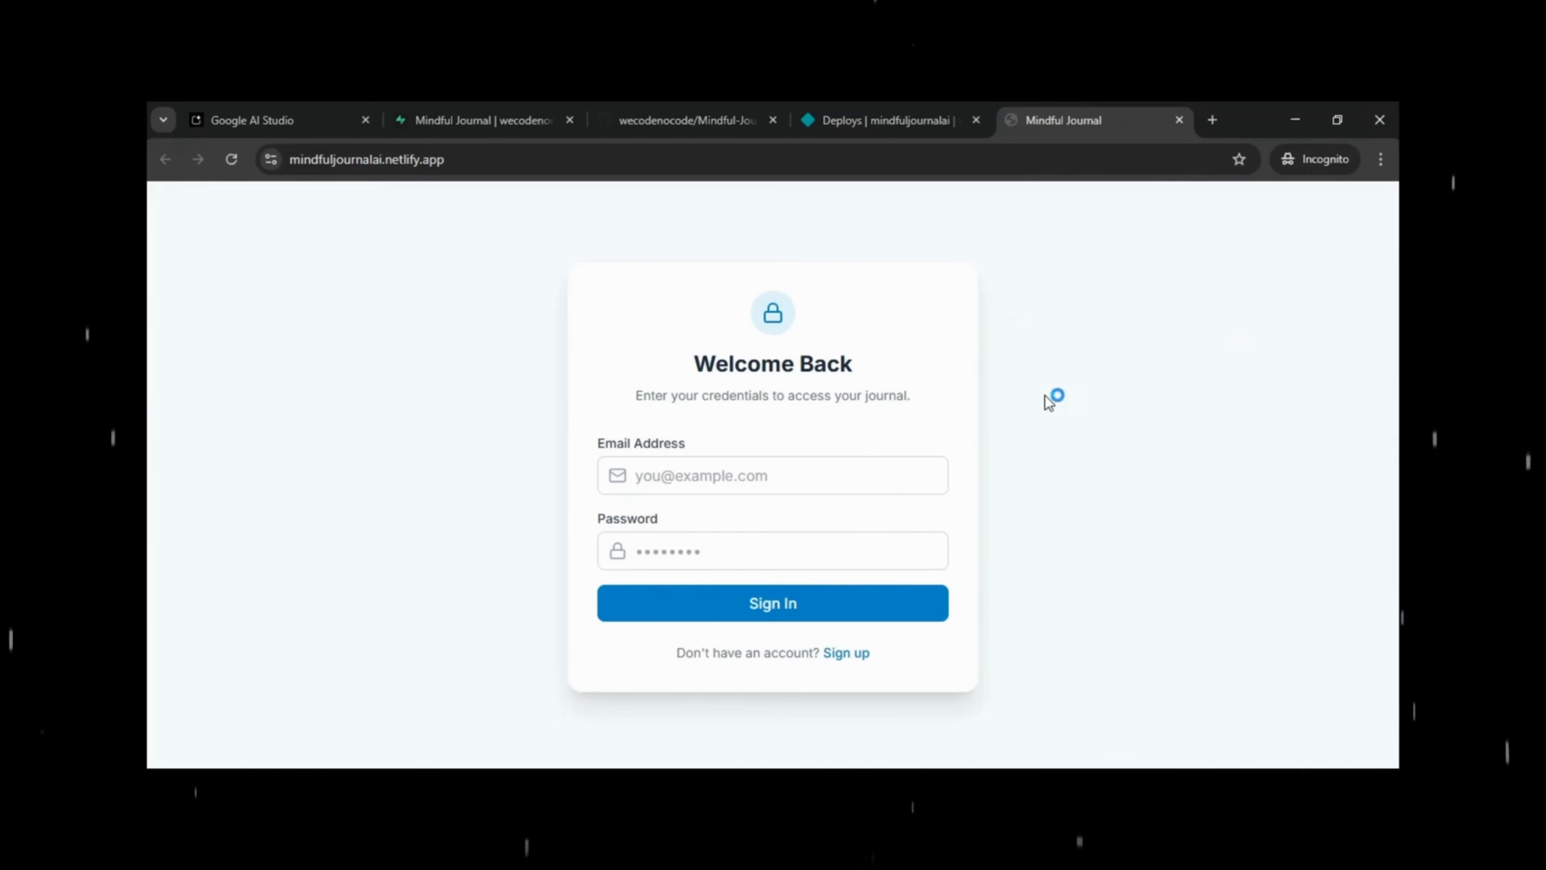
pyautogui.click(710, 472)
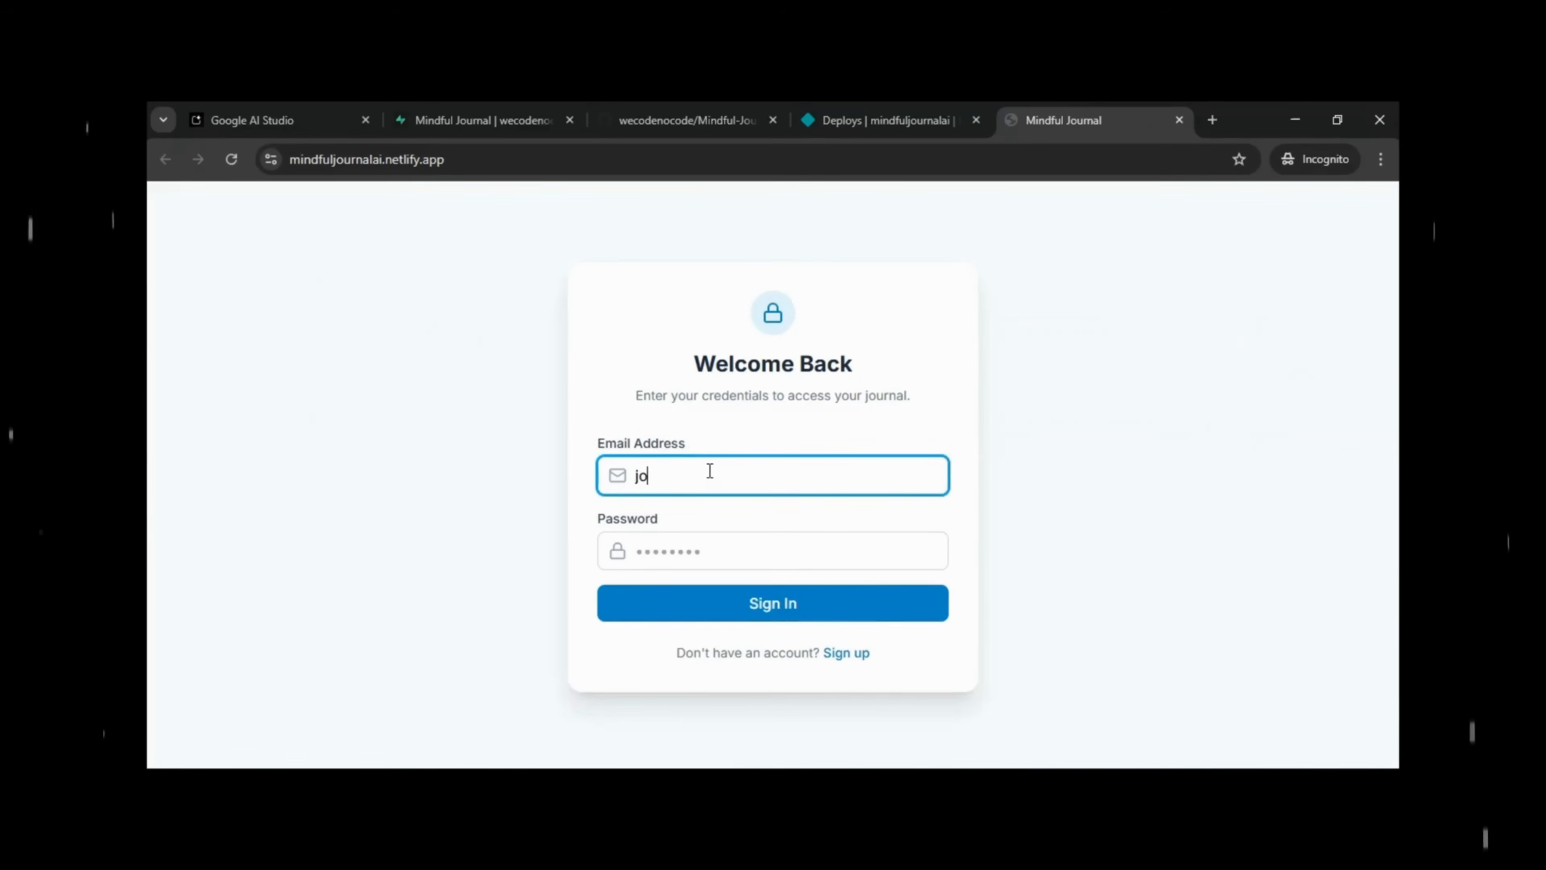
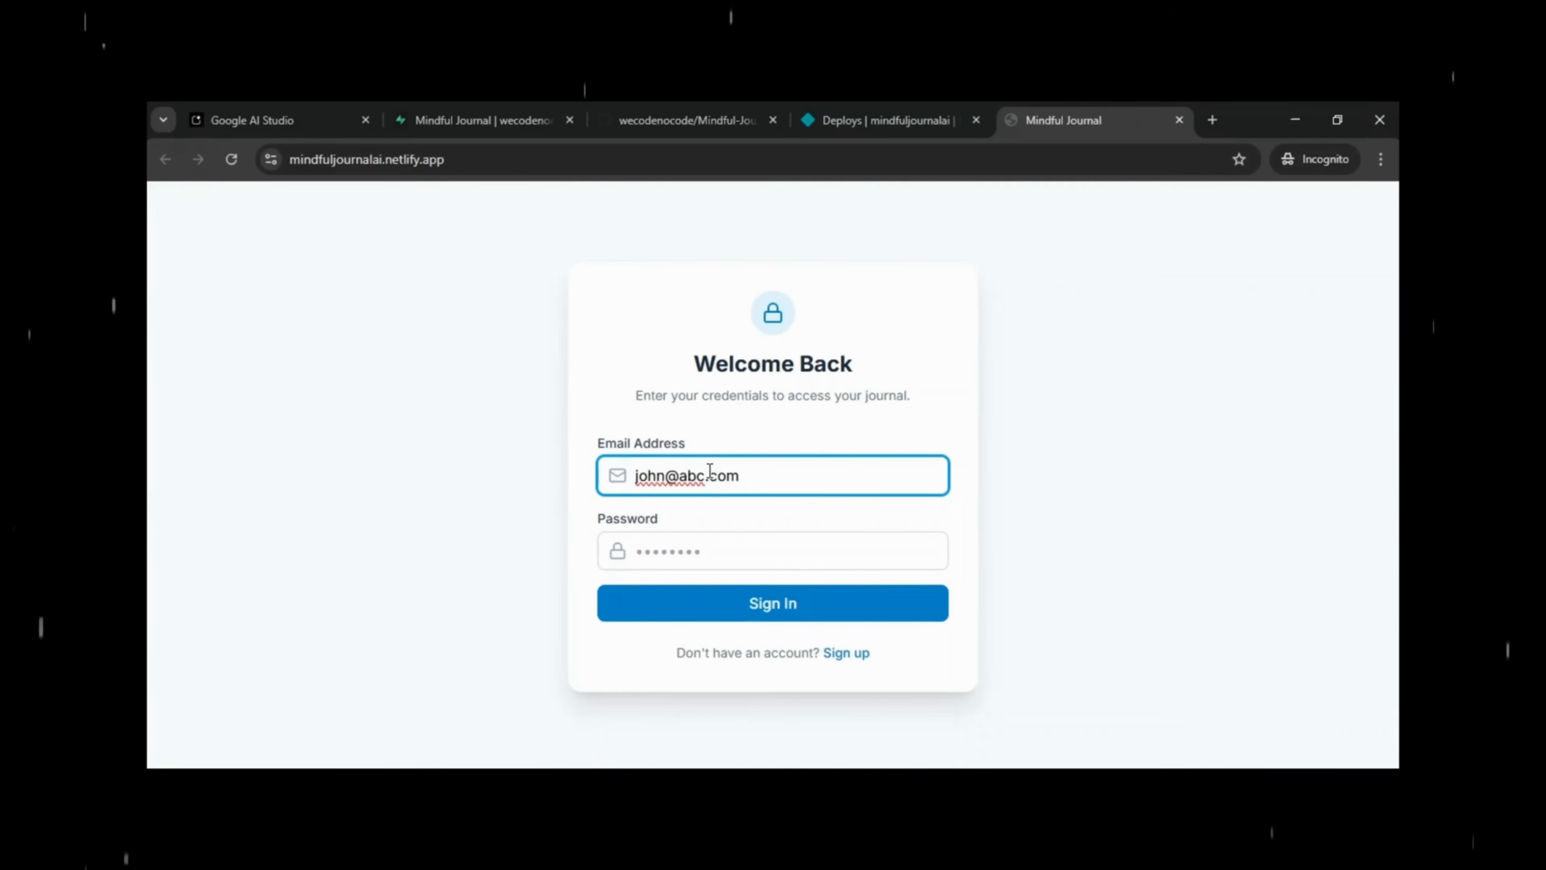
pyautogui.press('Tab')
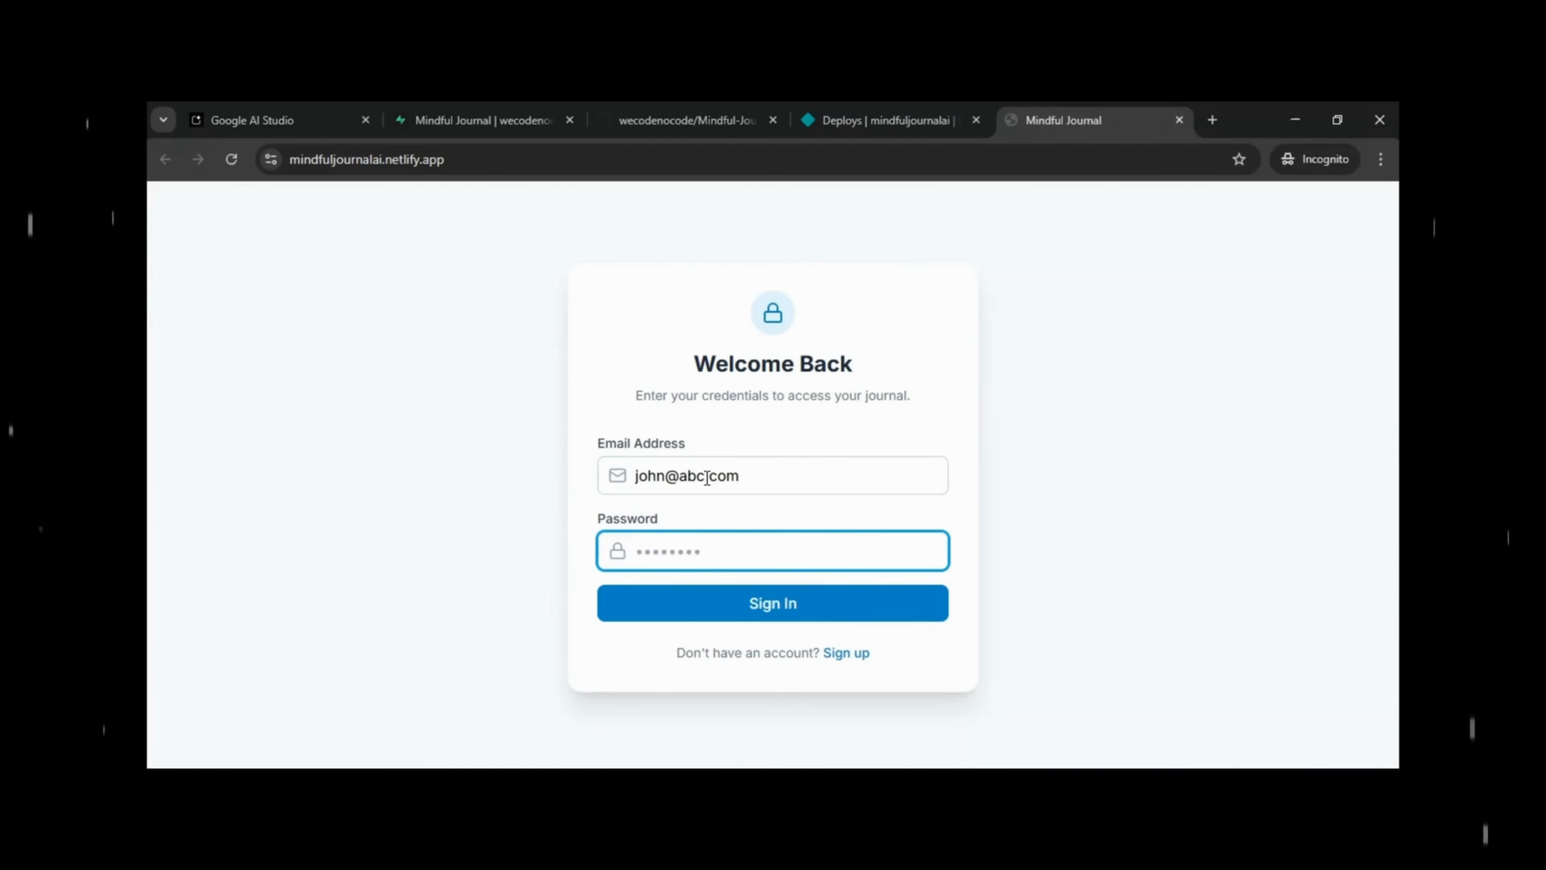
pyautogui.write('1234')
pyautogui.click(784, 609)
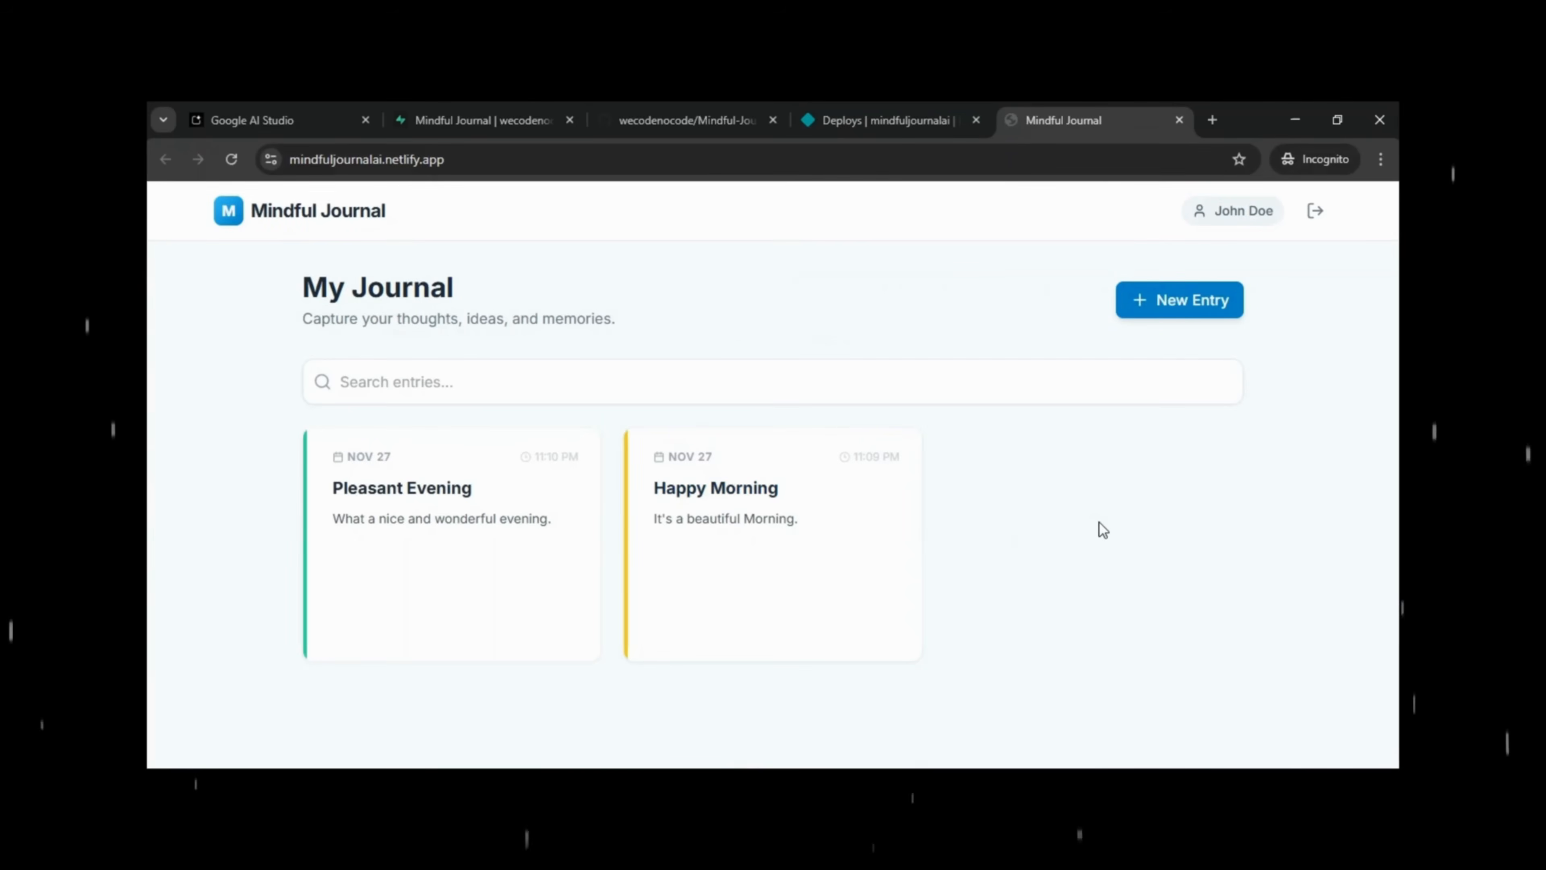
# Save a Happy entry titled 'Finally App Got Deployed' with body 'Yaaaay!!'.
pyautogui.click(1178, 298)
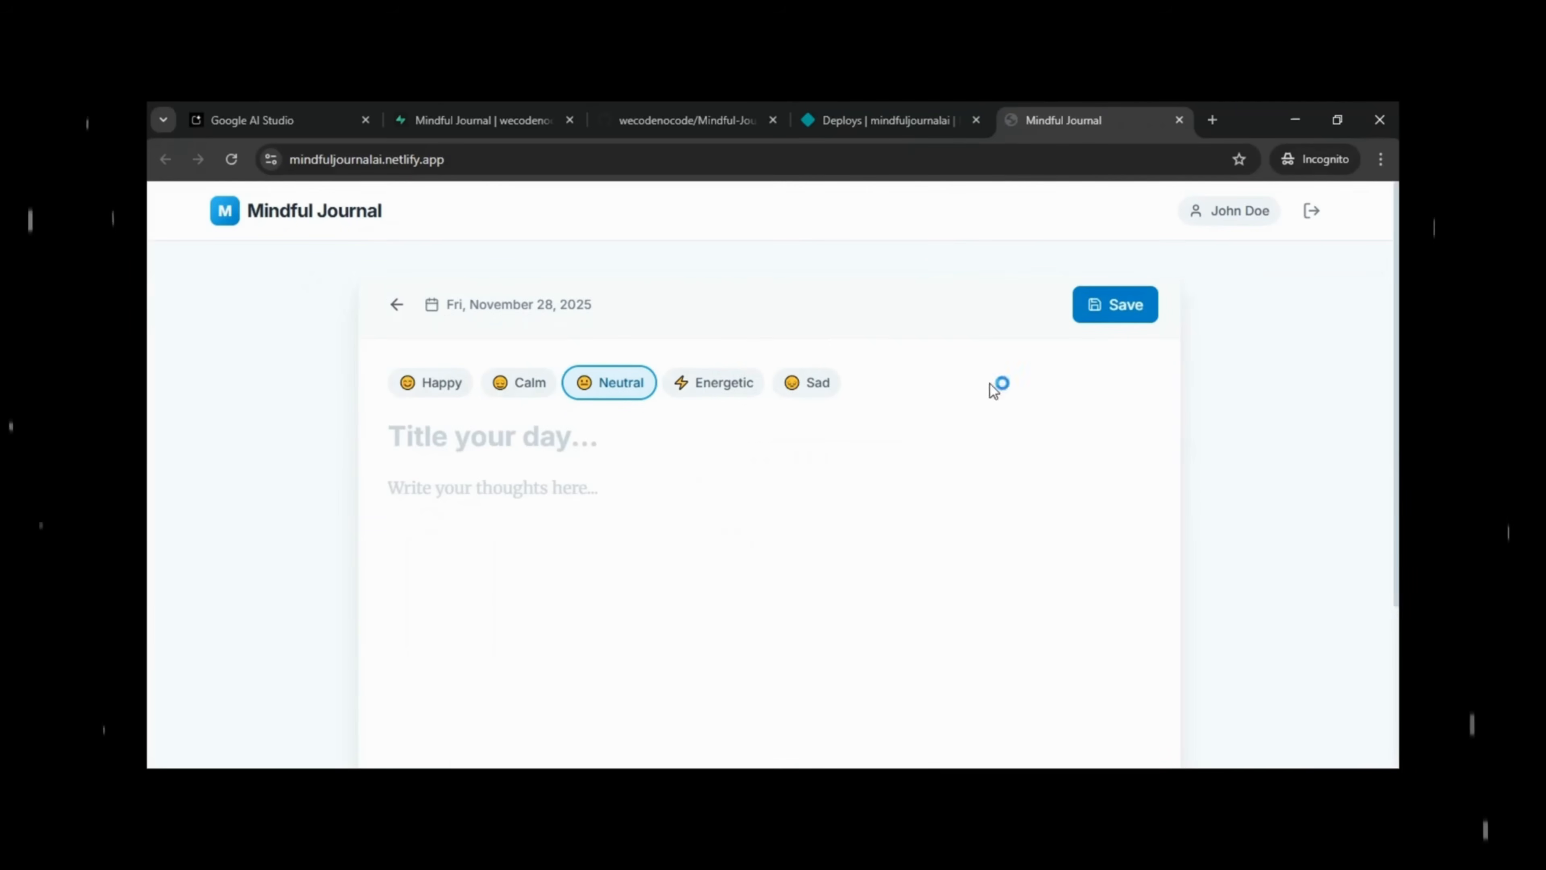
pyautogui.click(449, 394)
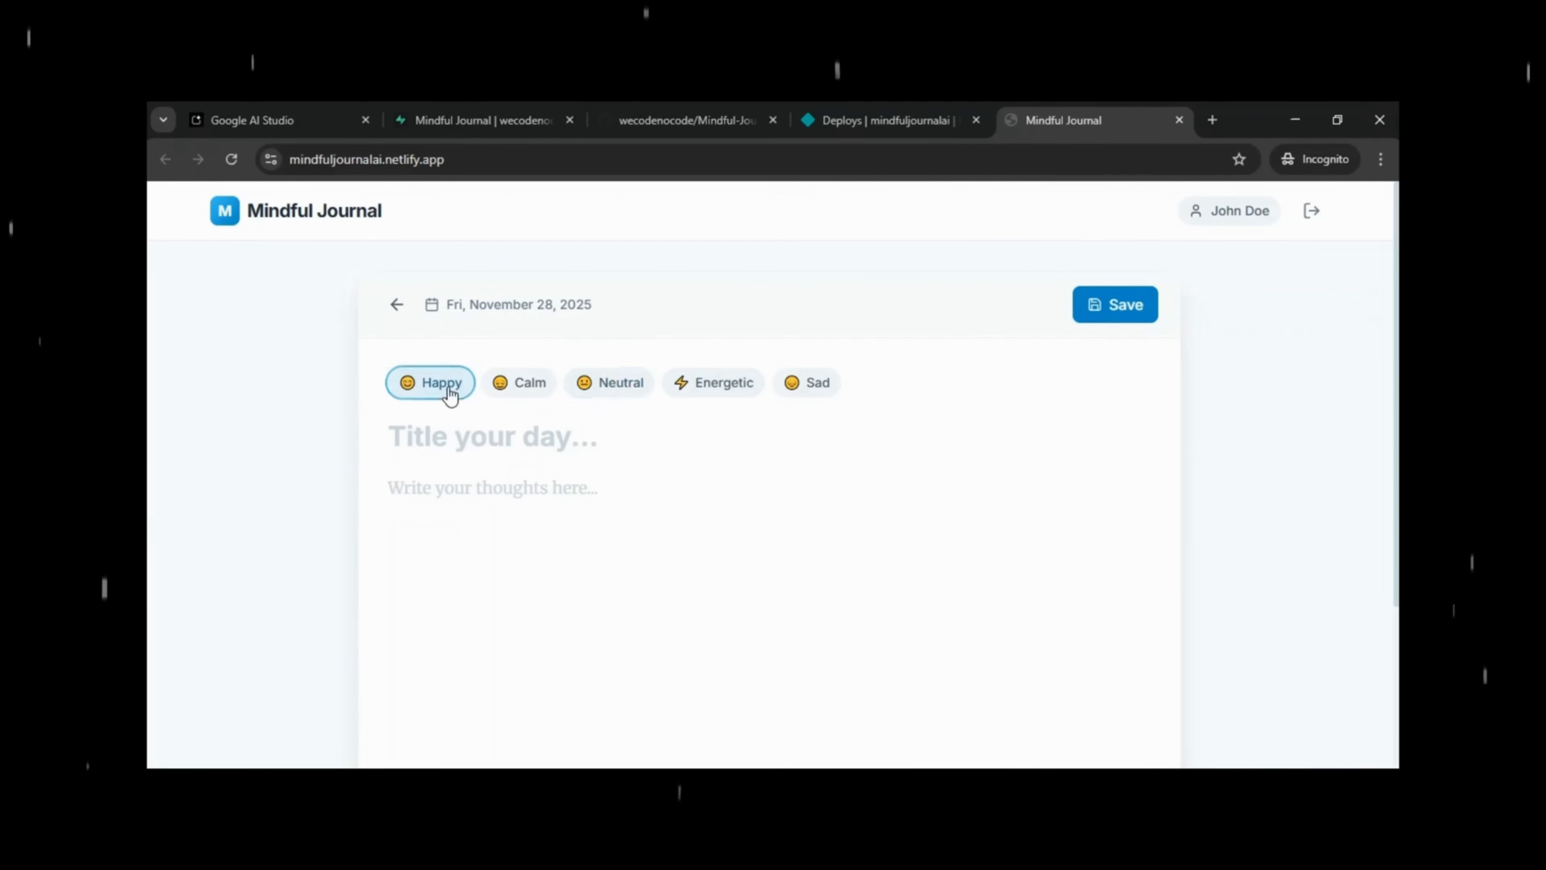
pyautogui.click(465, 436)
pyautogui.write('Fina')
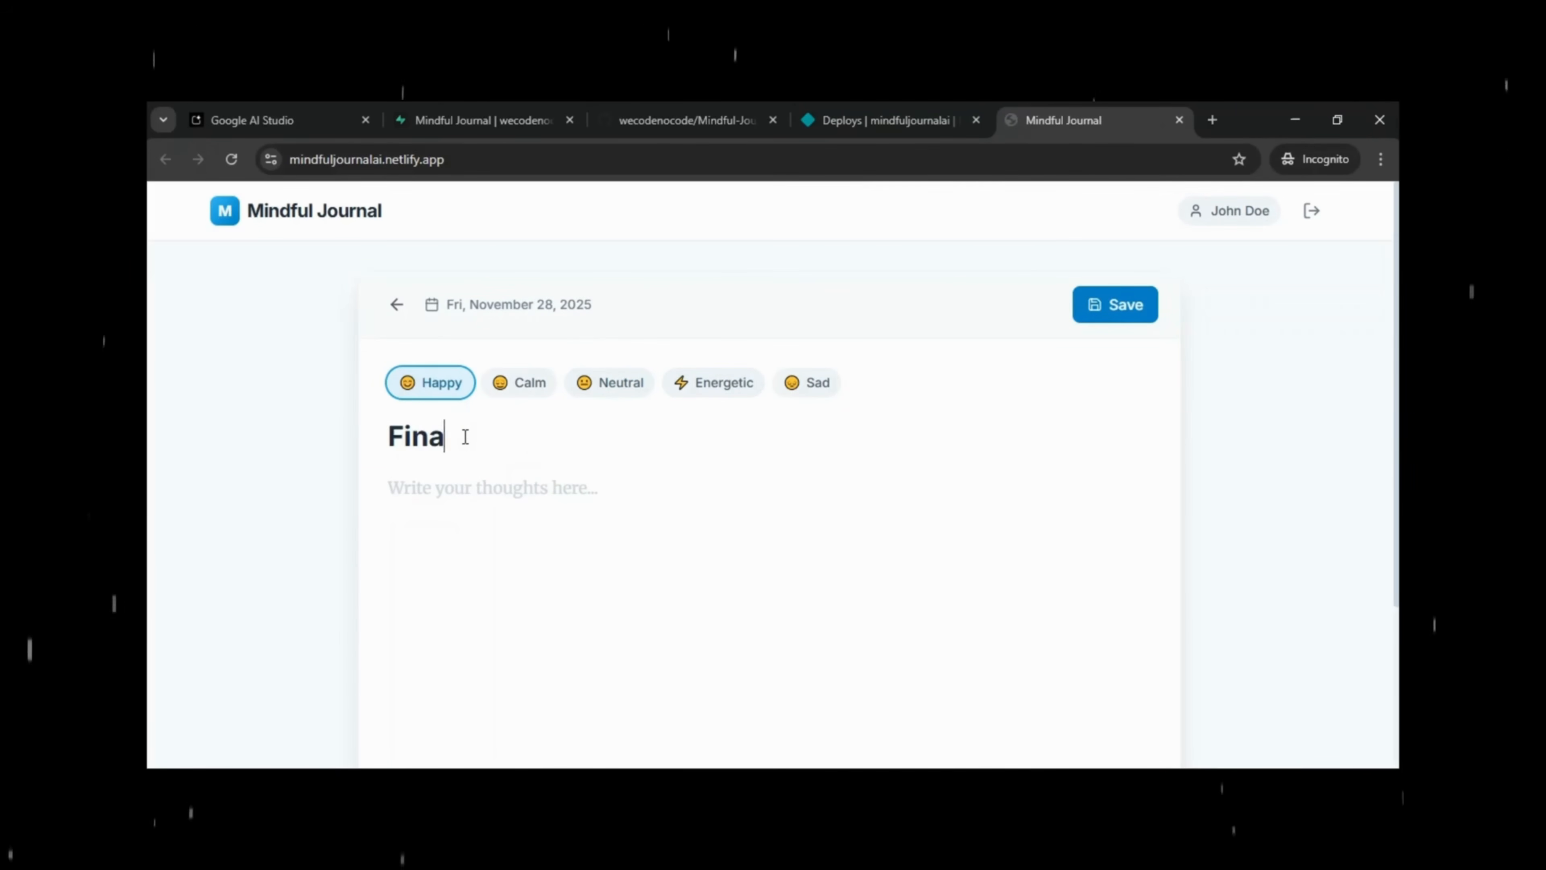
pyautogui.write('lly App ')
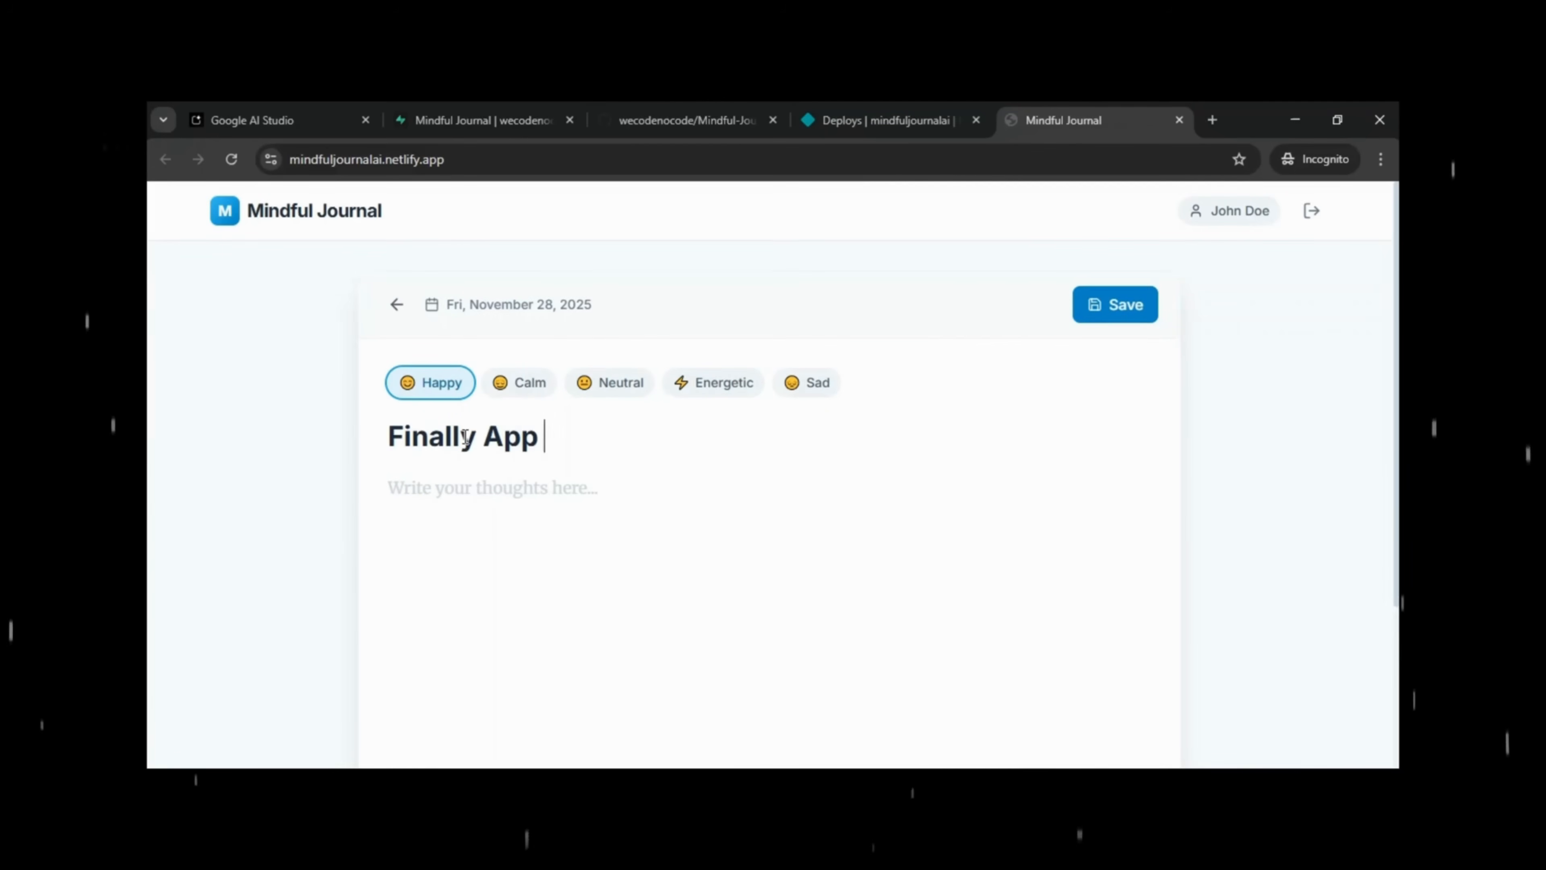
pyautogui.write('Got Deplot')
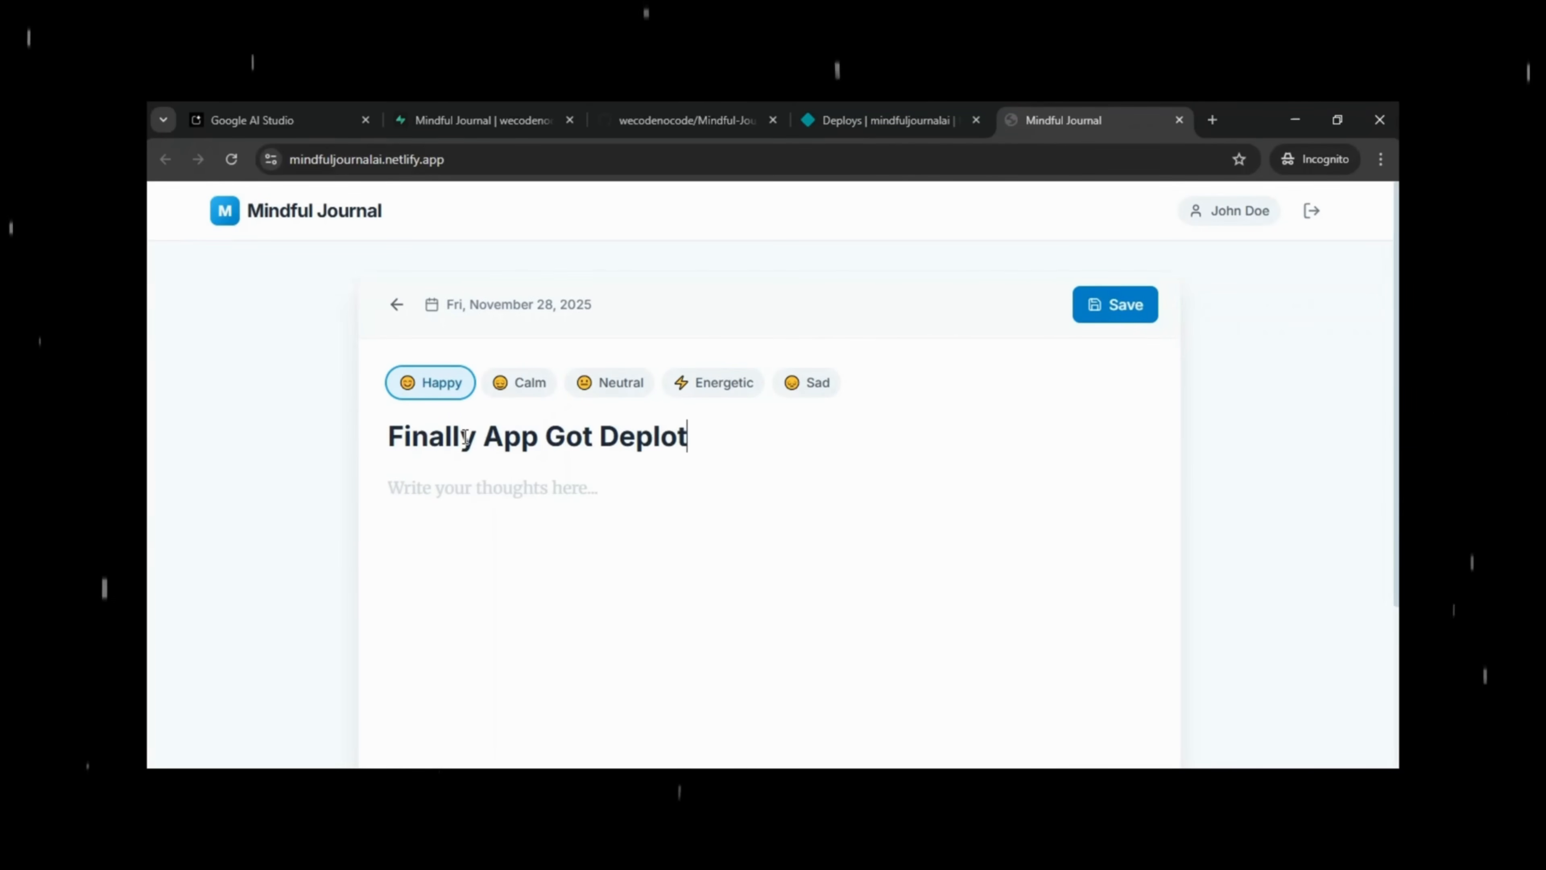
pyautogui.press('BackSpace')
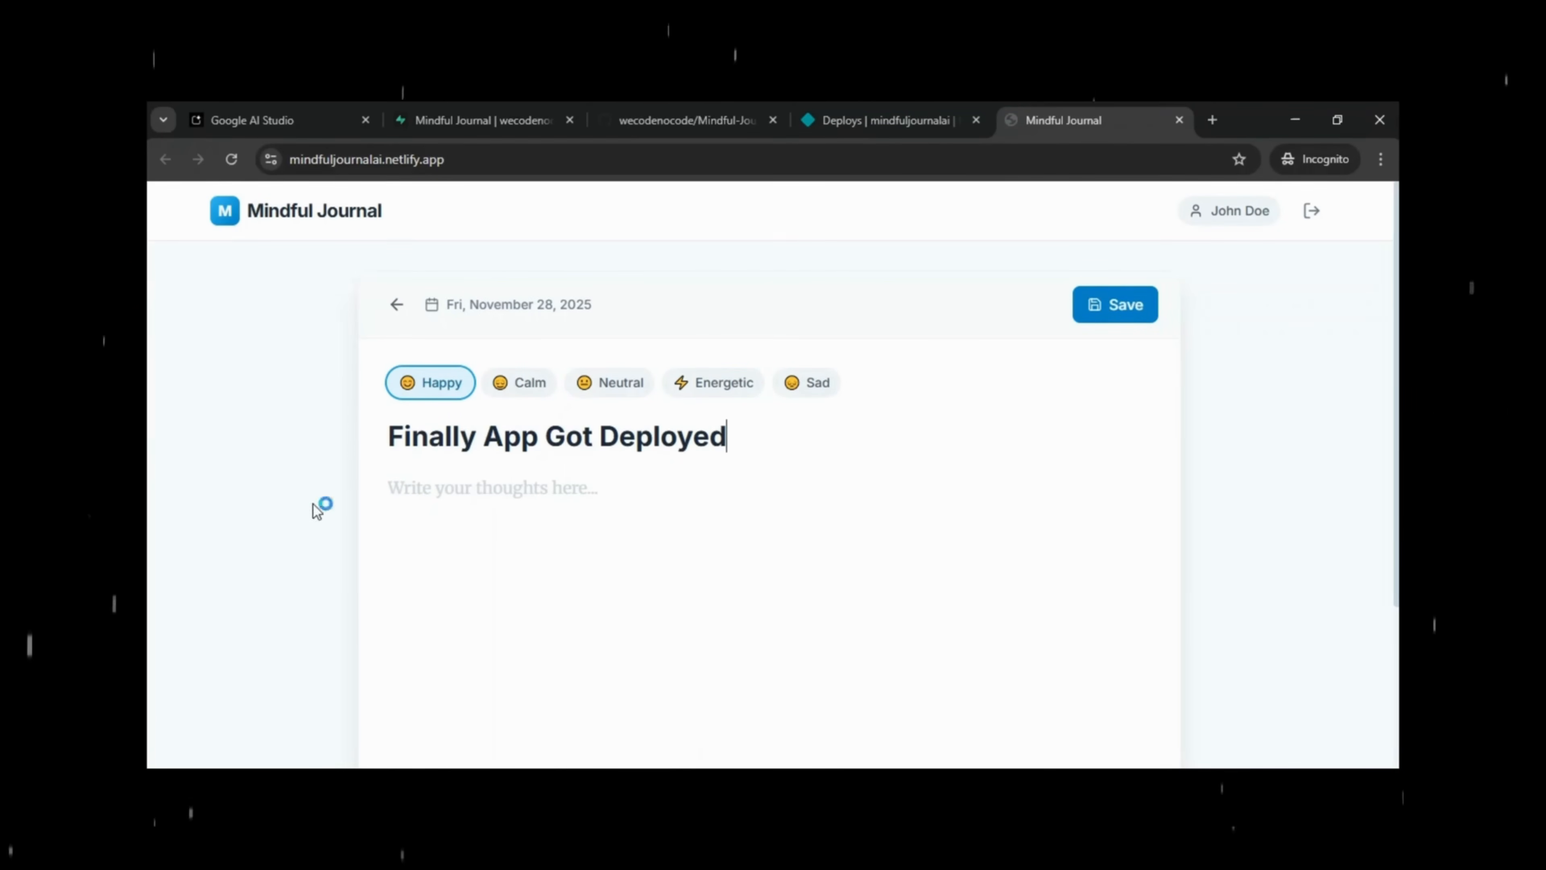
pyautogui.click(416, 506)
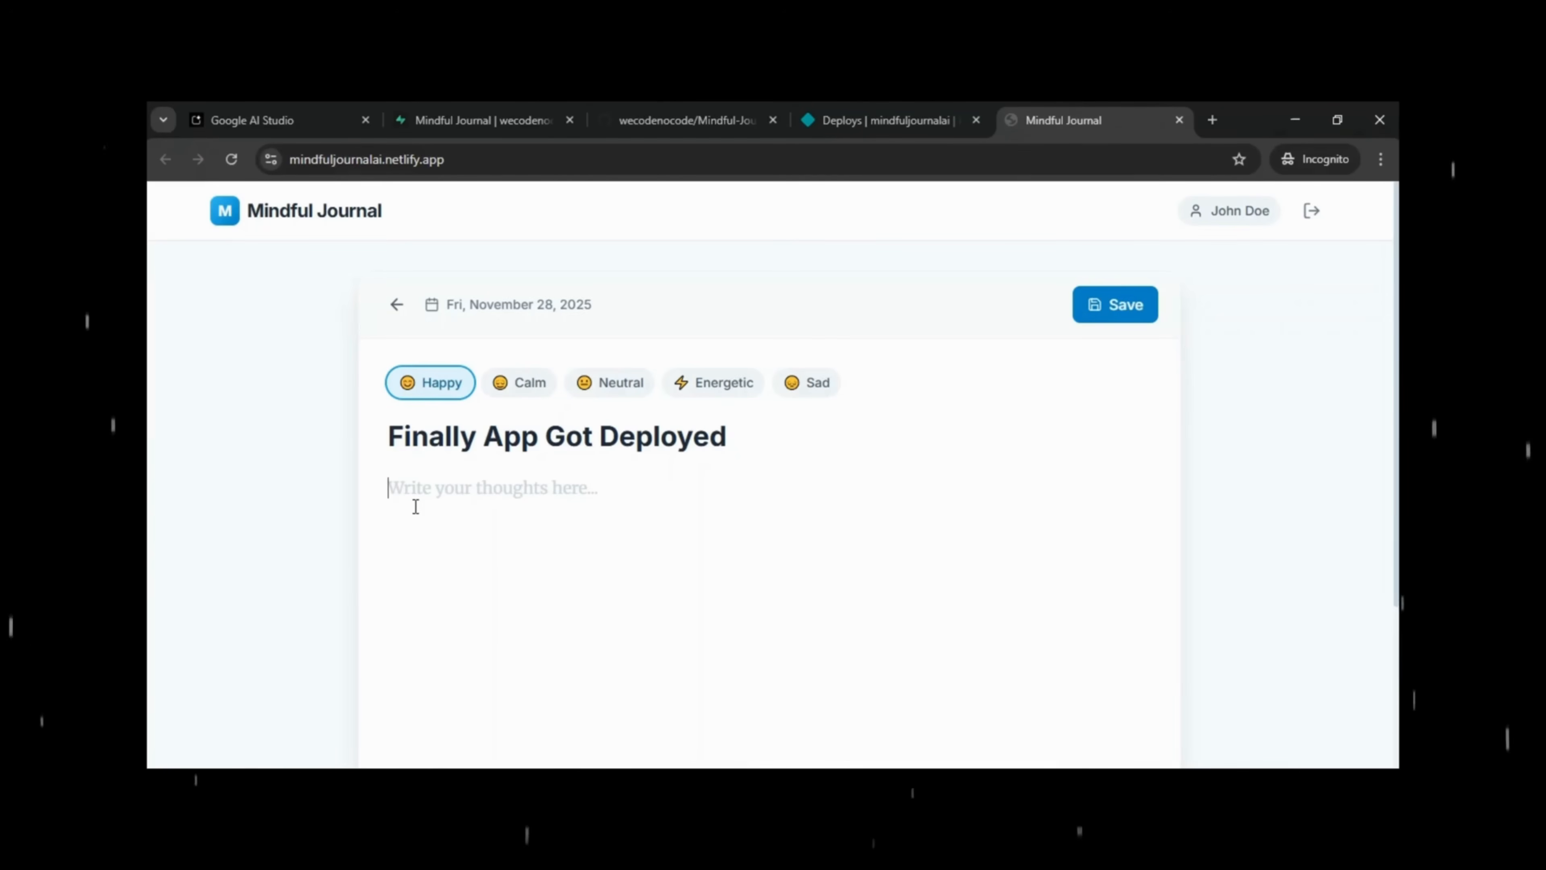
pyautogui.write('Yaaaa')
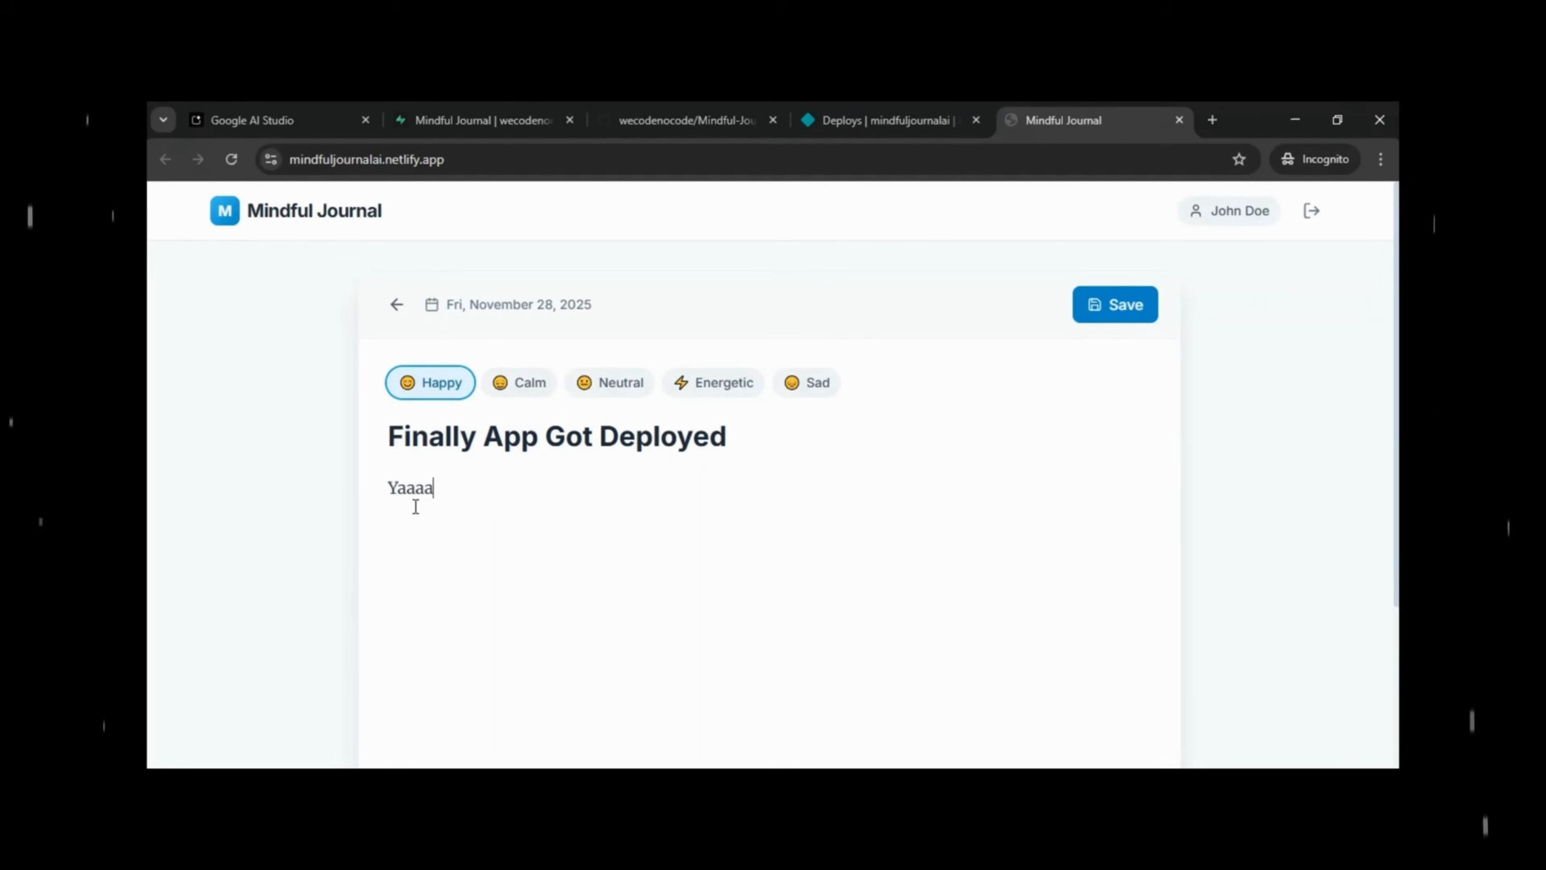
pyautogui.write('y!!!!')
pyautogui.click(1122, 322)
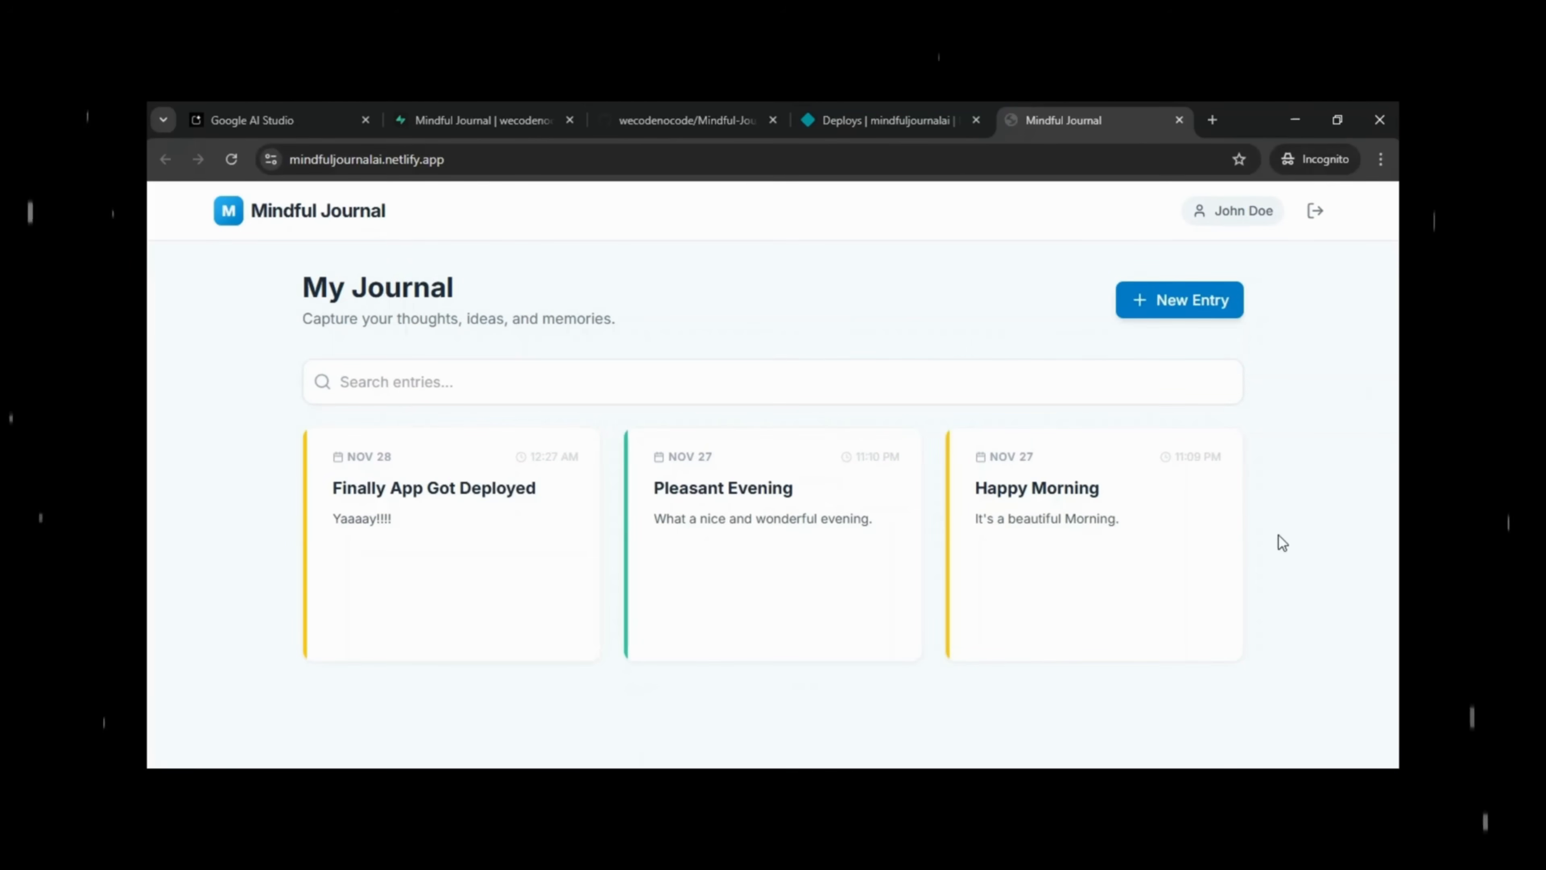
# Log out of the second account and switch to the Create Account form.
pyautogui.click(1315, 213)
pyautogui.click(753, 474)
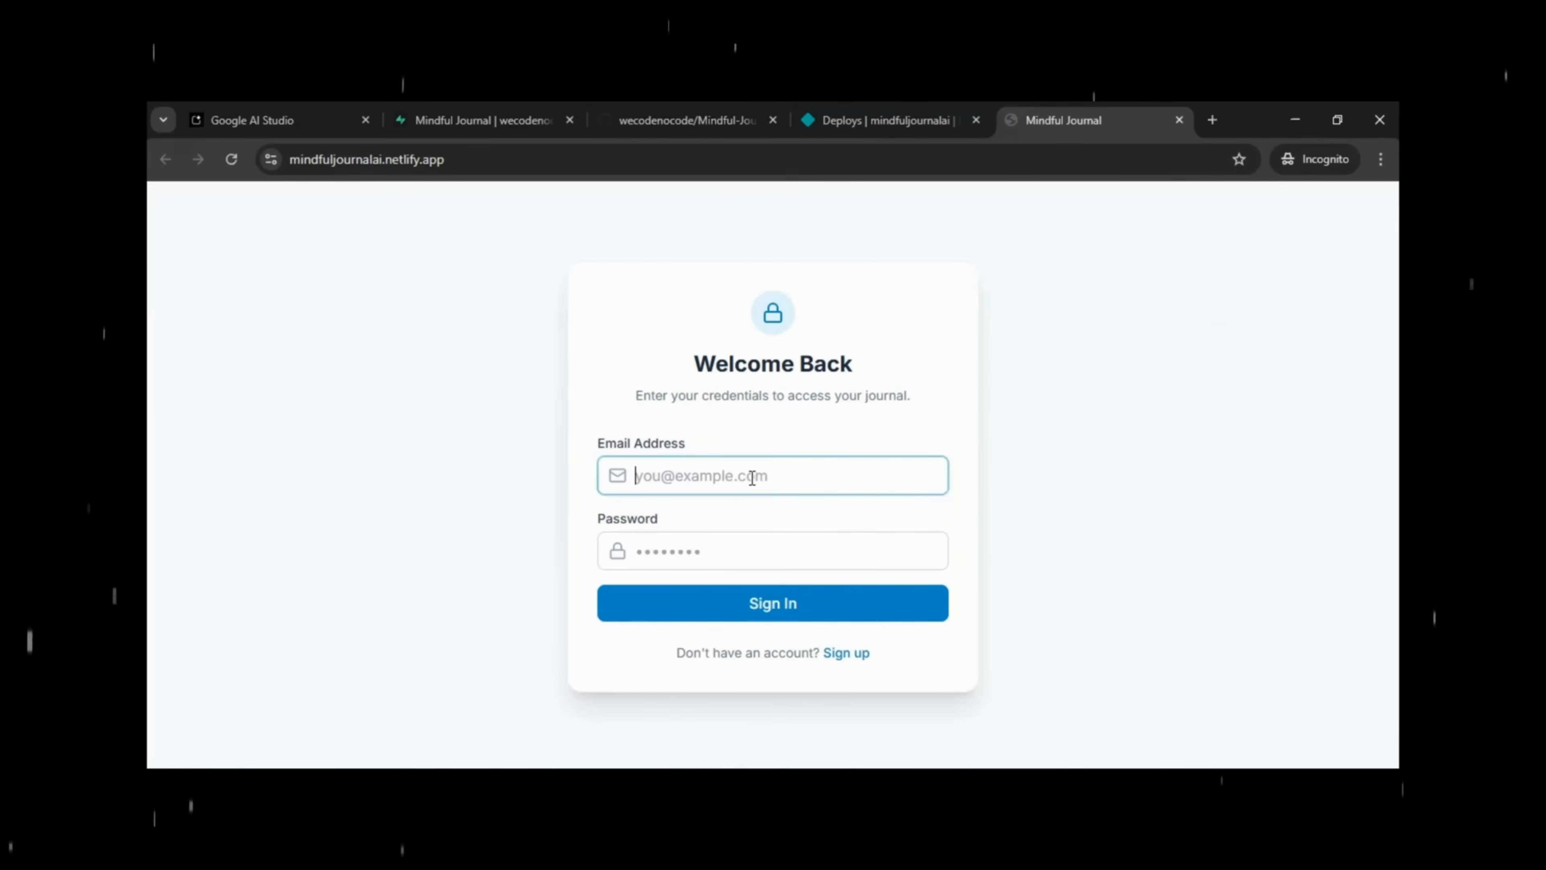
pyautogui.click(859, 646)
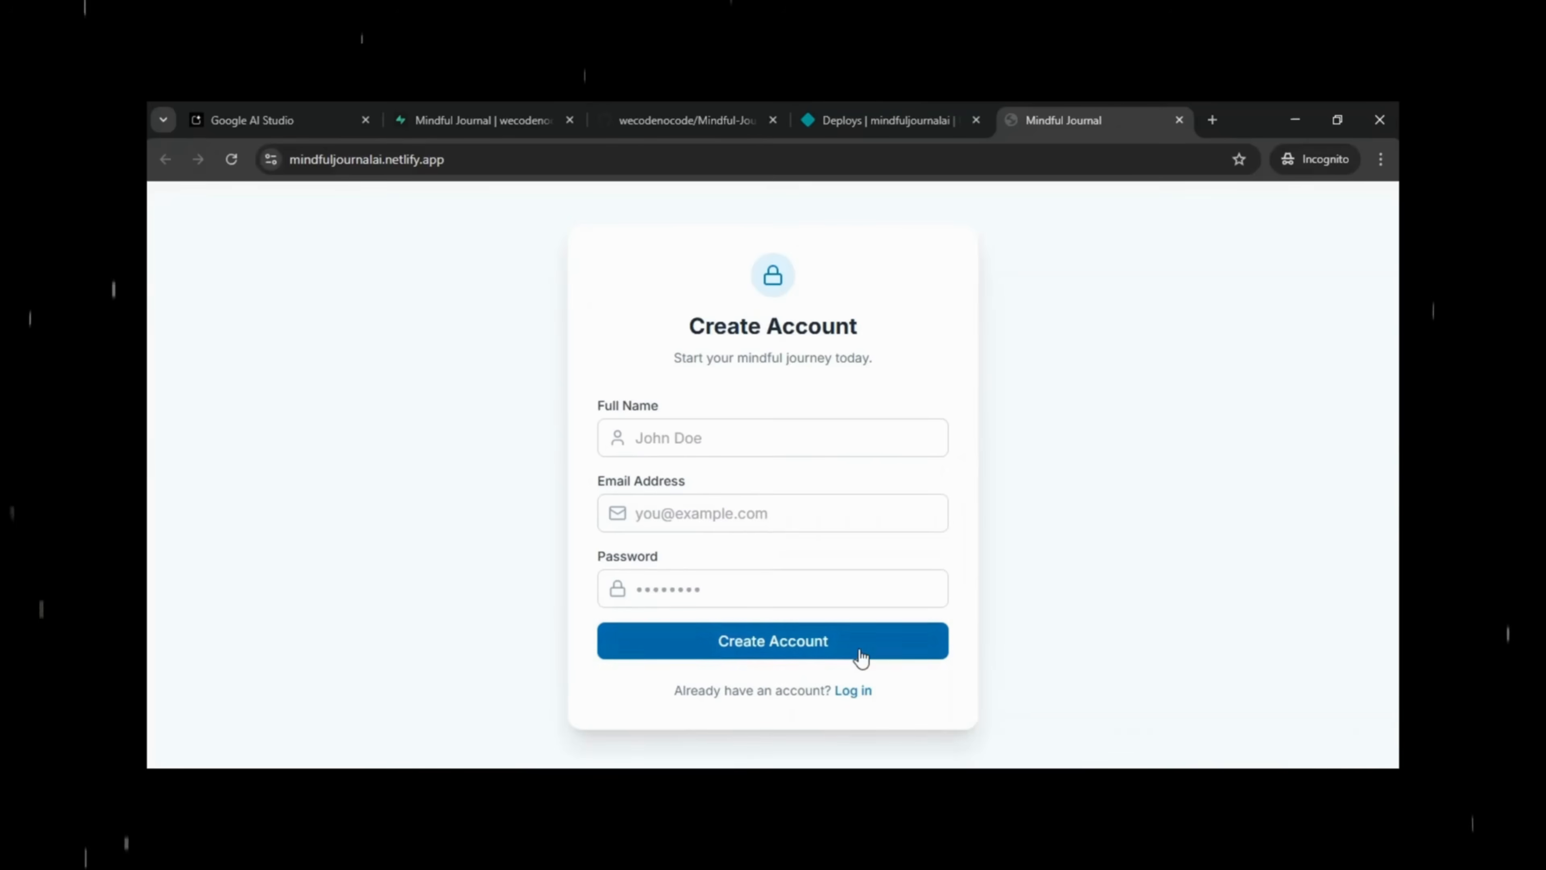
# Enter the new user's full name, e-mail address and password.
pyautogui.click(684, 435)
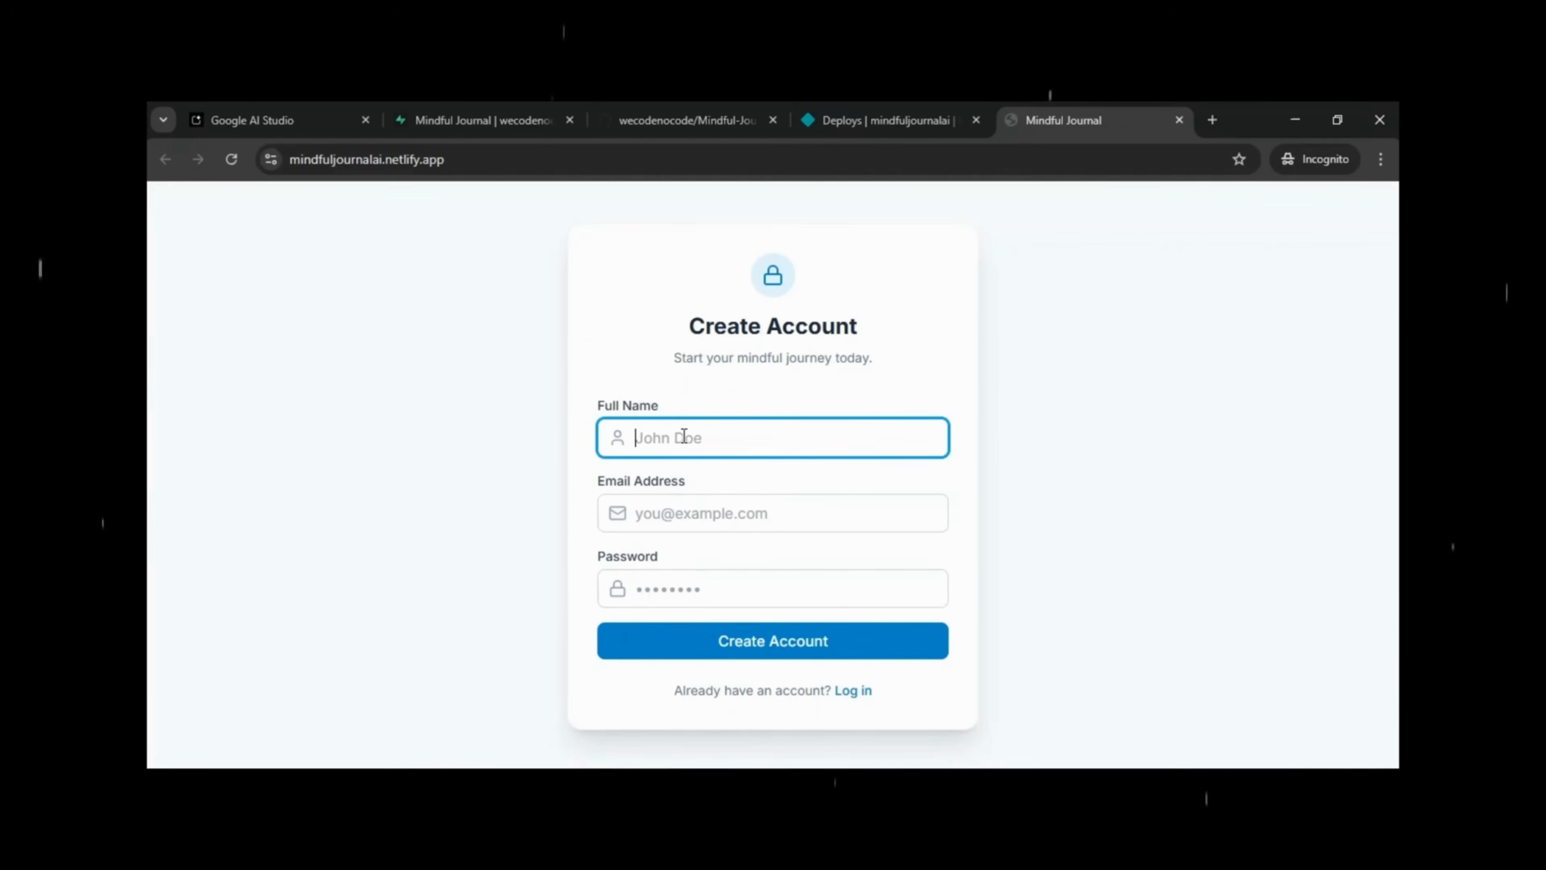
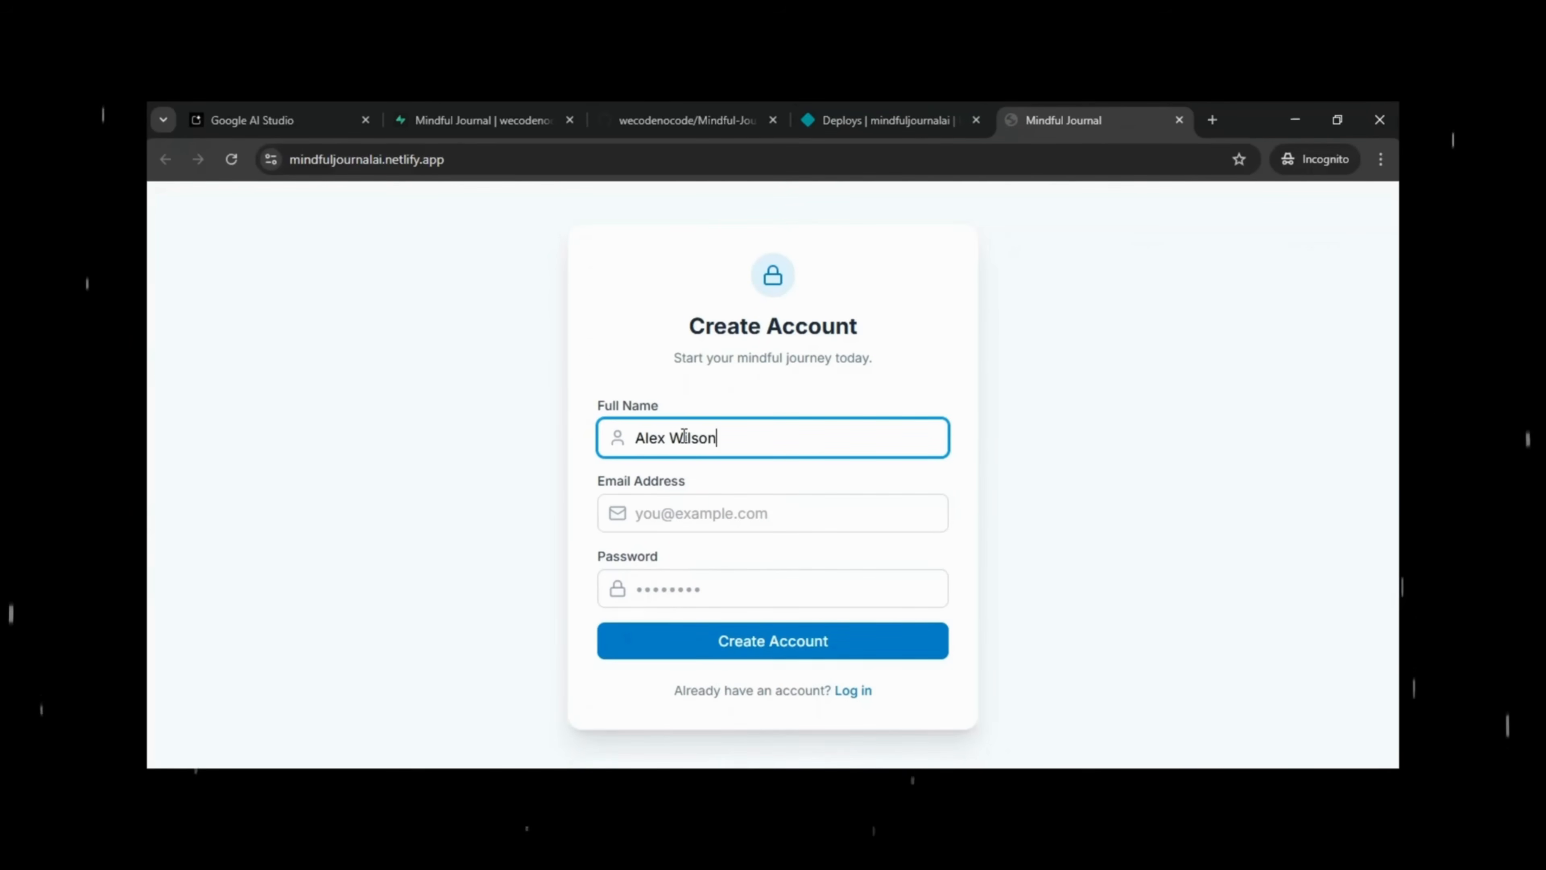
pyautogui.click(663, 502)
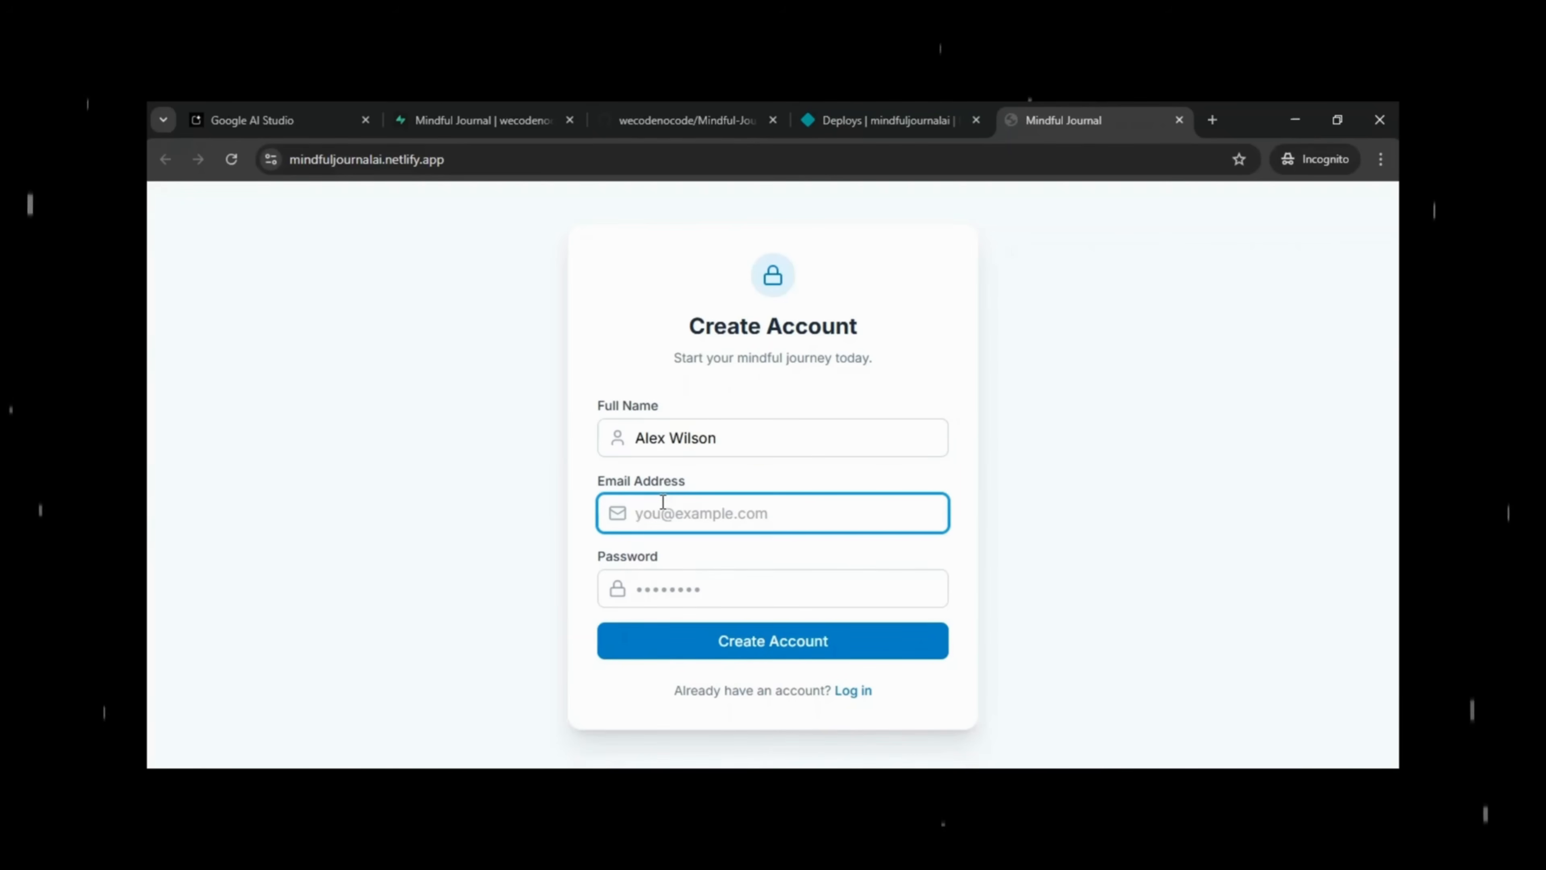
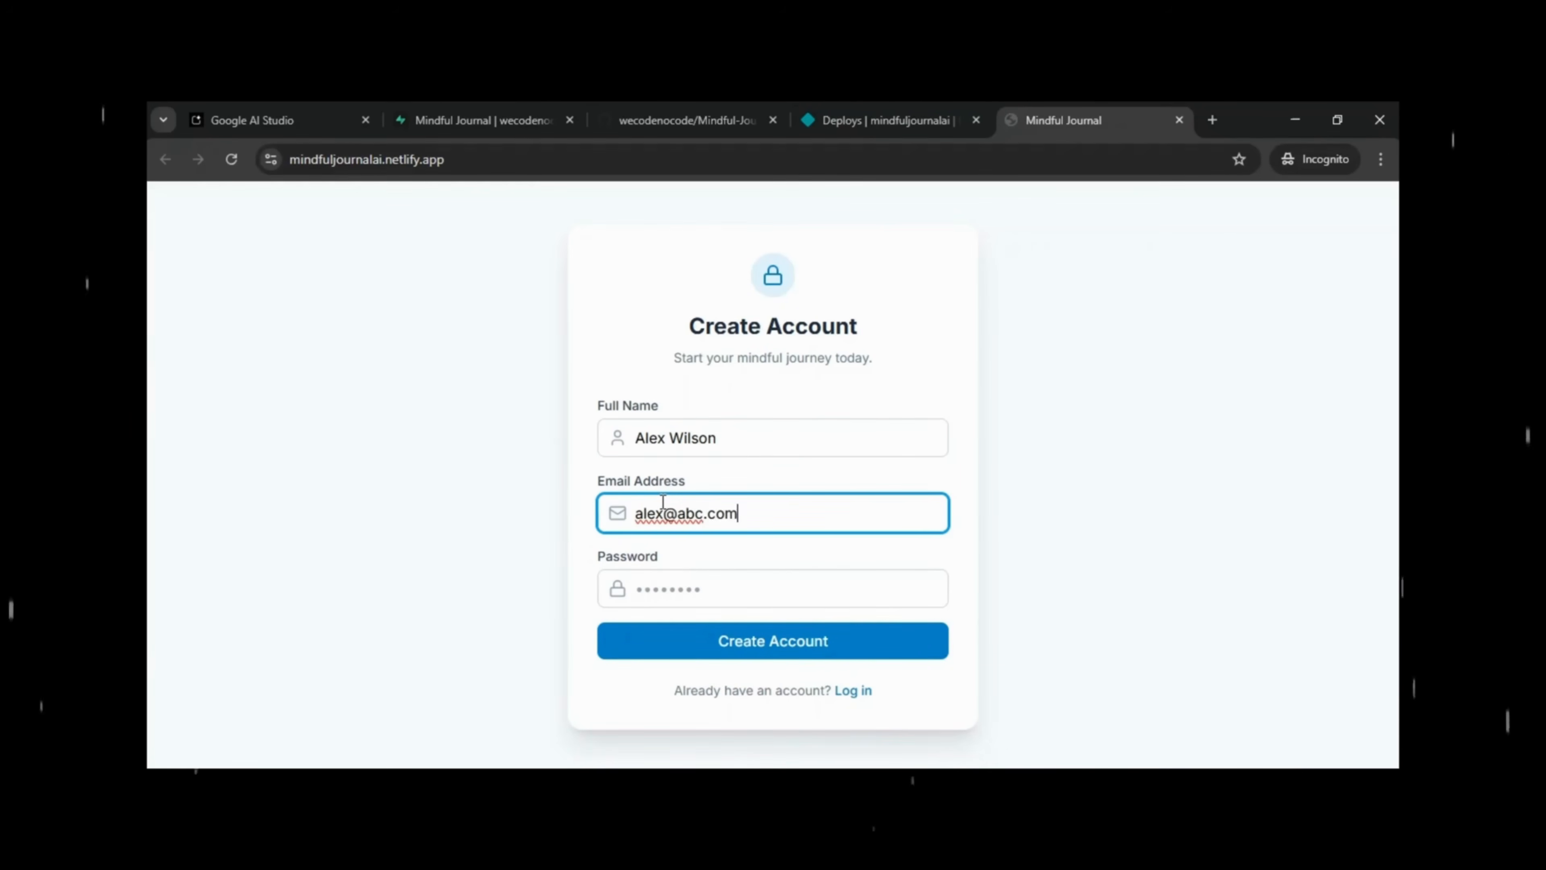
pyautogui.click(674, 592)
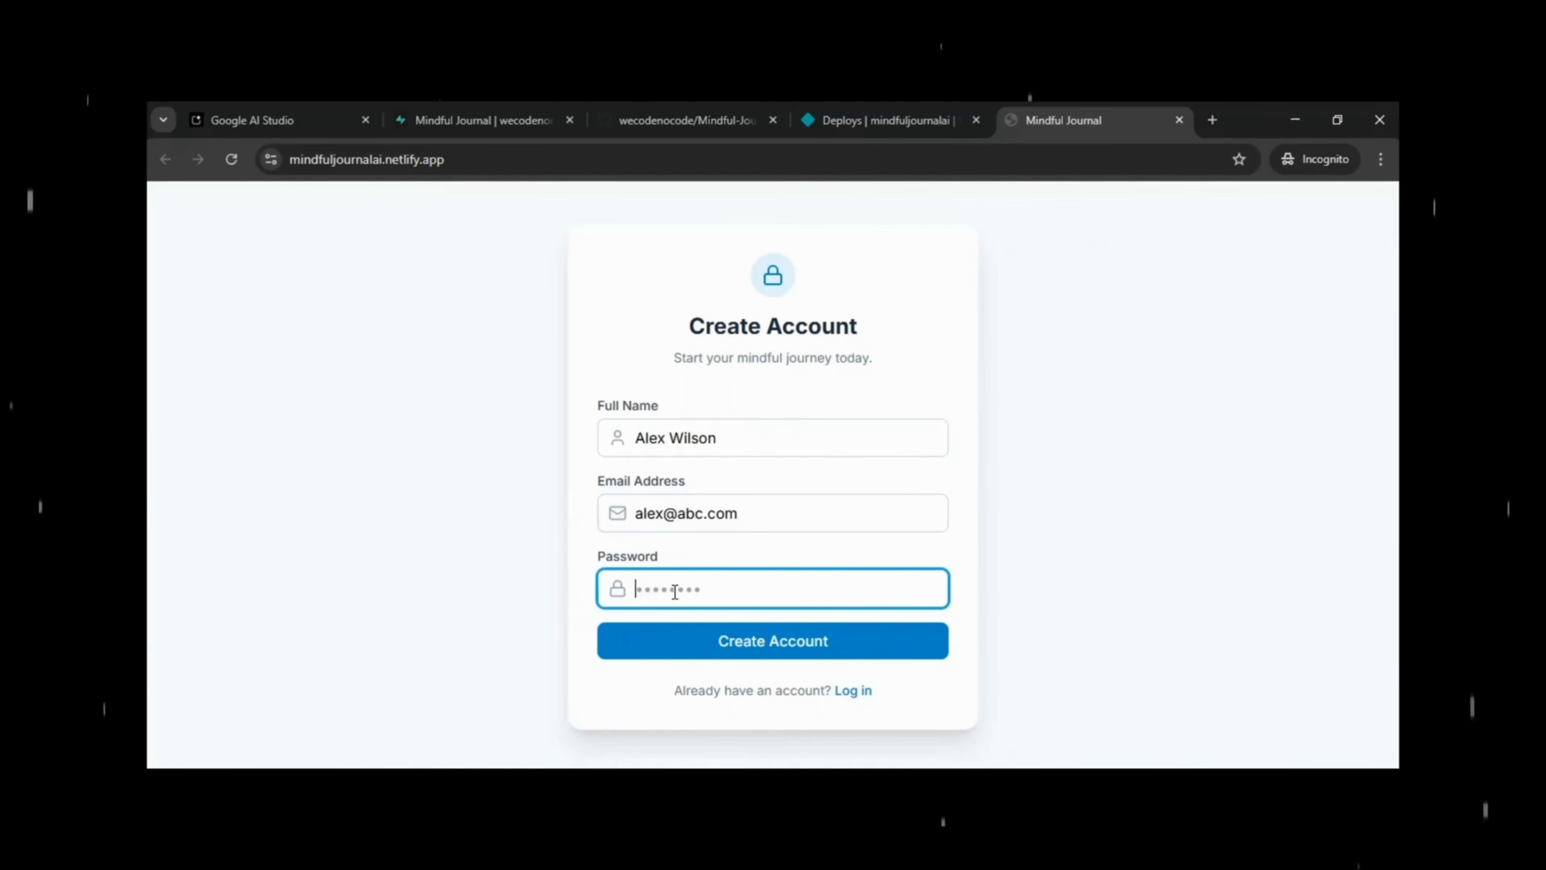
pyautogui.write('pas')
# Finish signing up, then save a Happy-mood entry with title and body 'Finally!!!!!!!!!!!'.
pyautogui.click(816, 643)
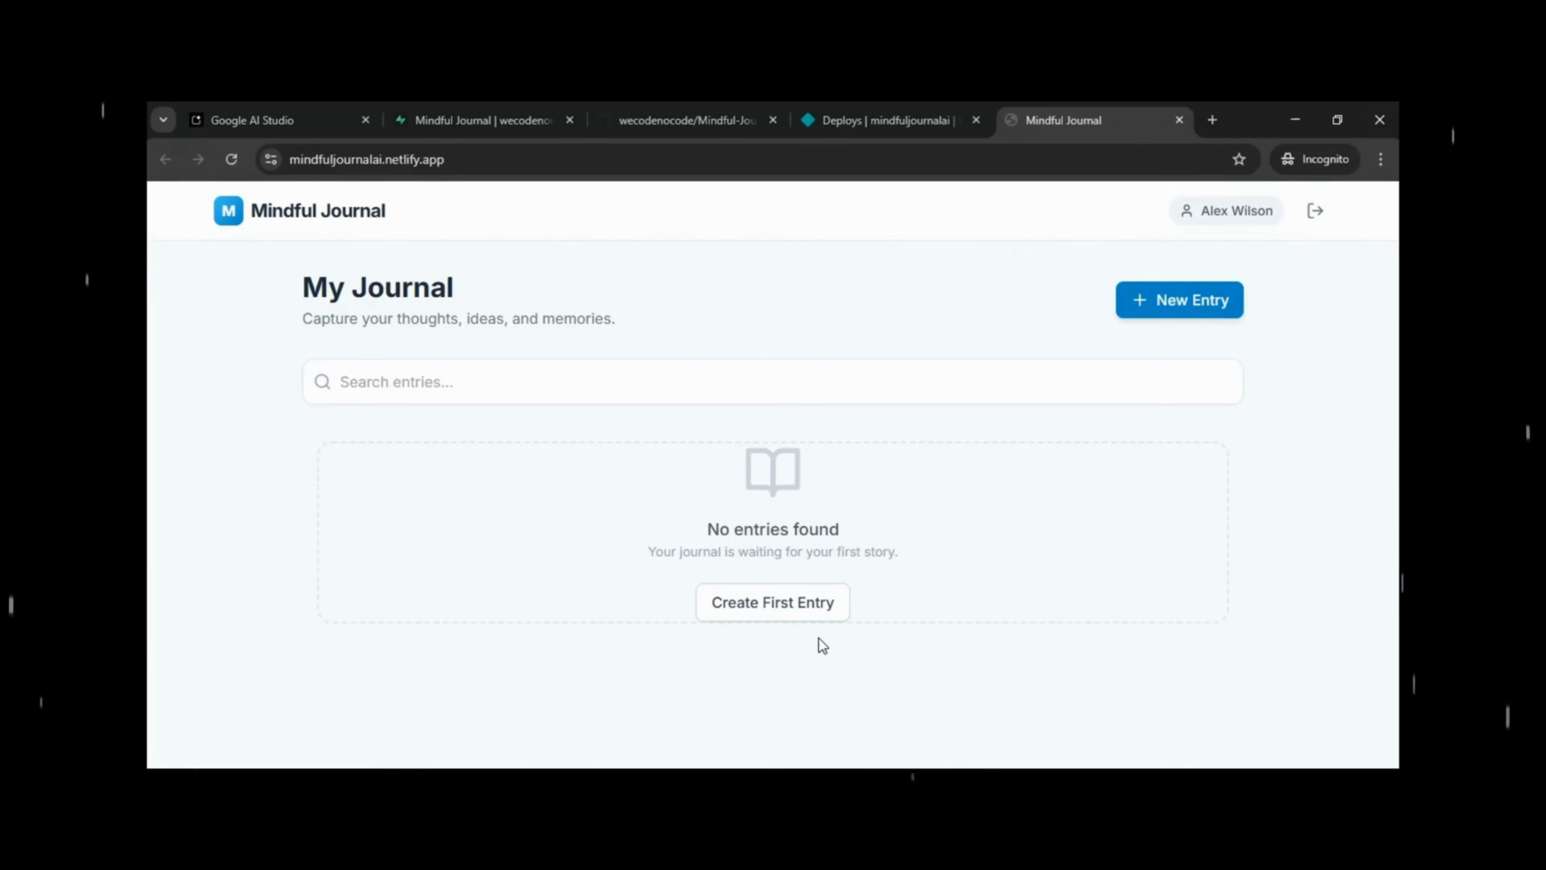
pyautogui.click(1194, 311)
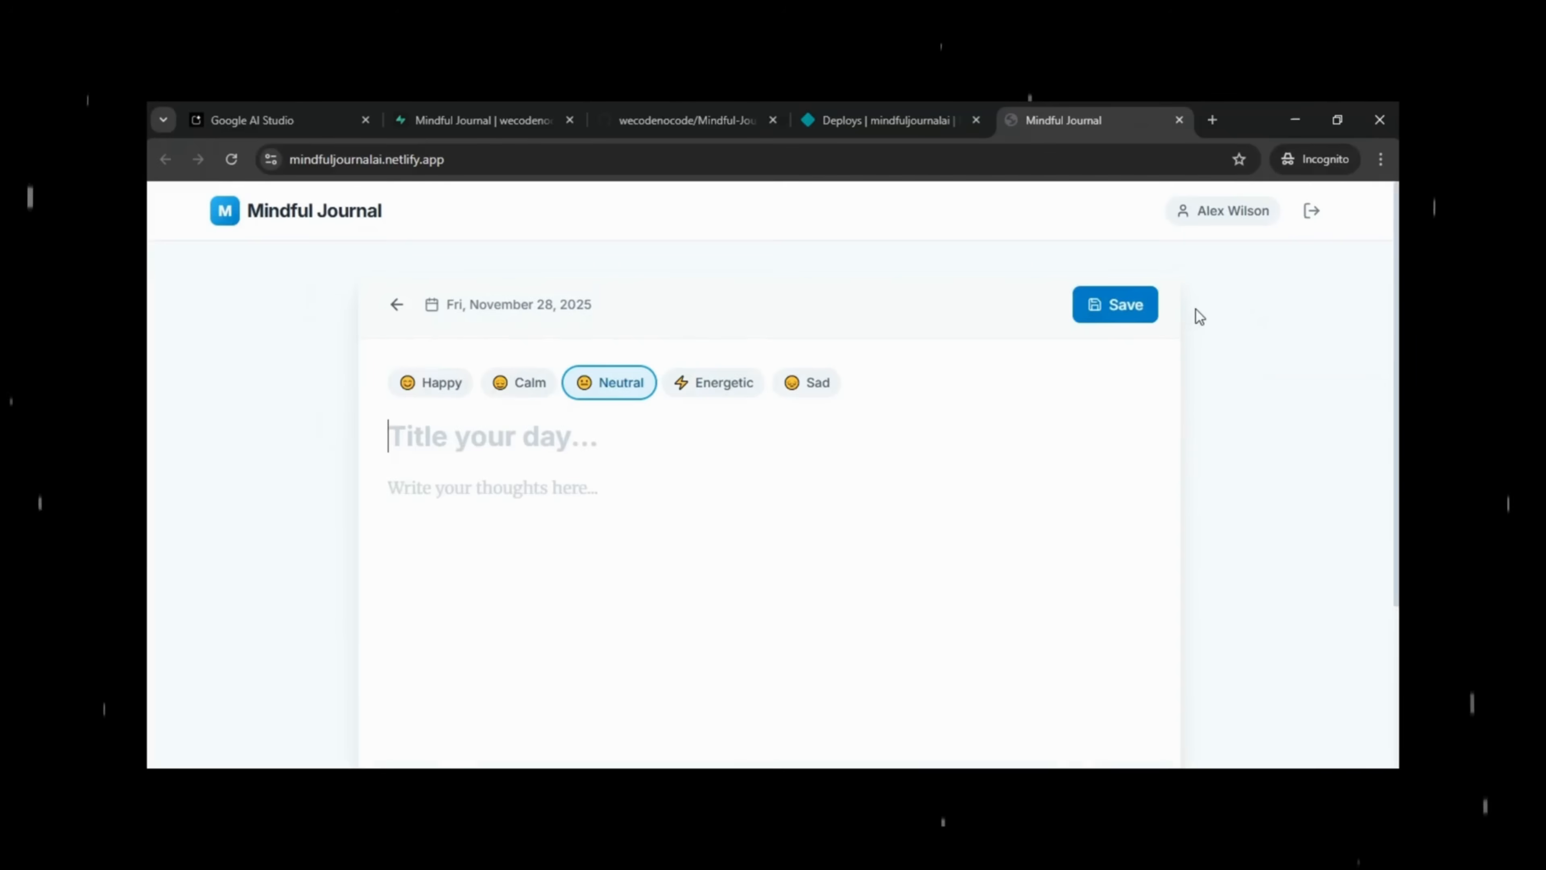
pyautogui.click(431, 385)
pyautogui.click(460, 443)
pyautogui.write('F')
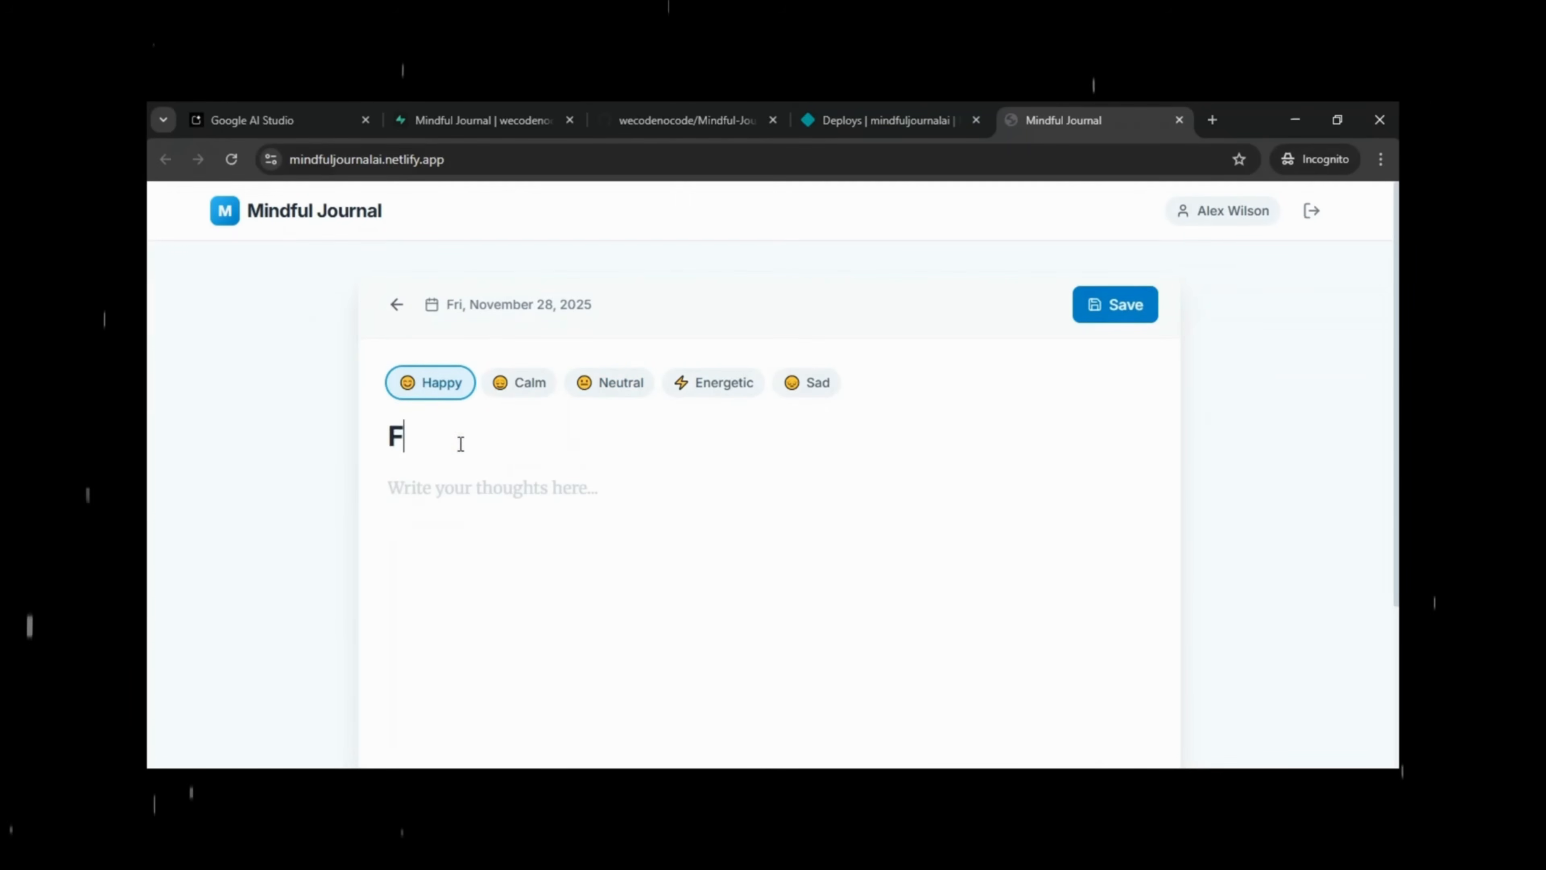
pyautogui.write('inally')
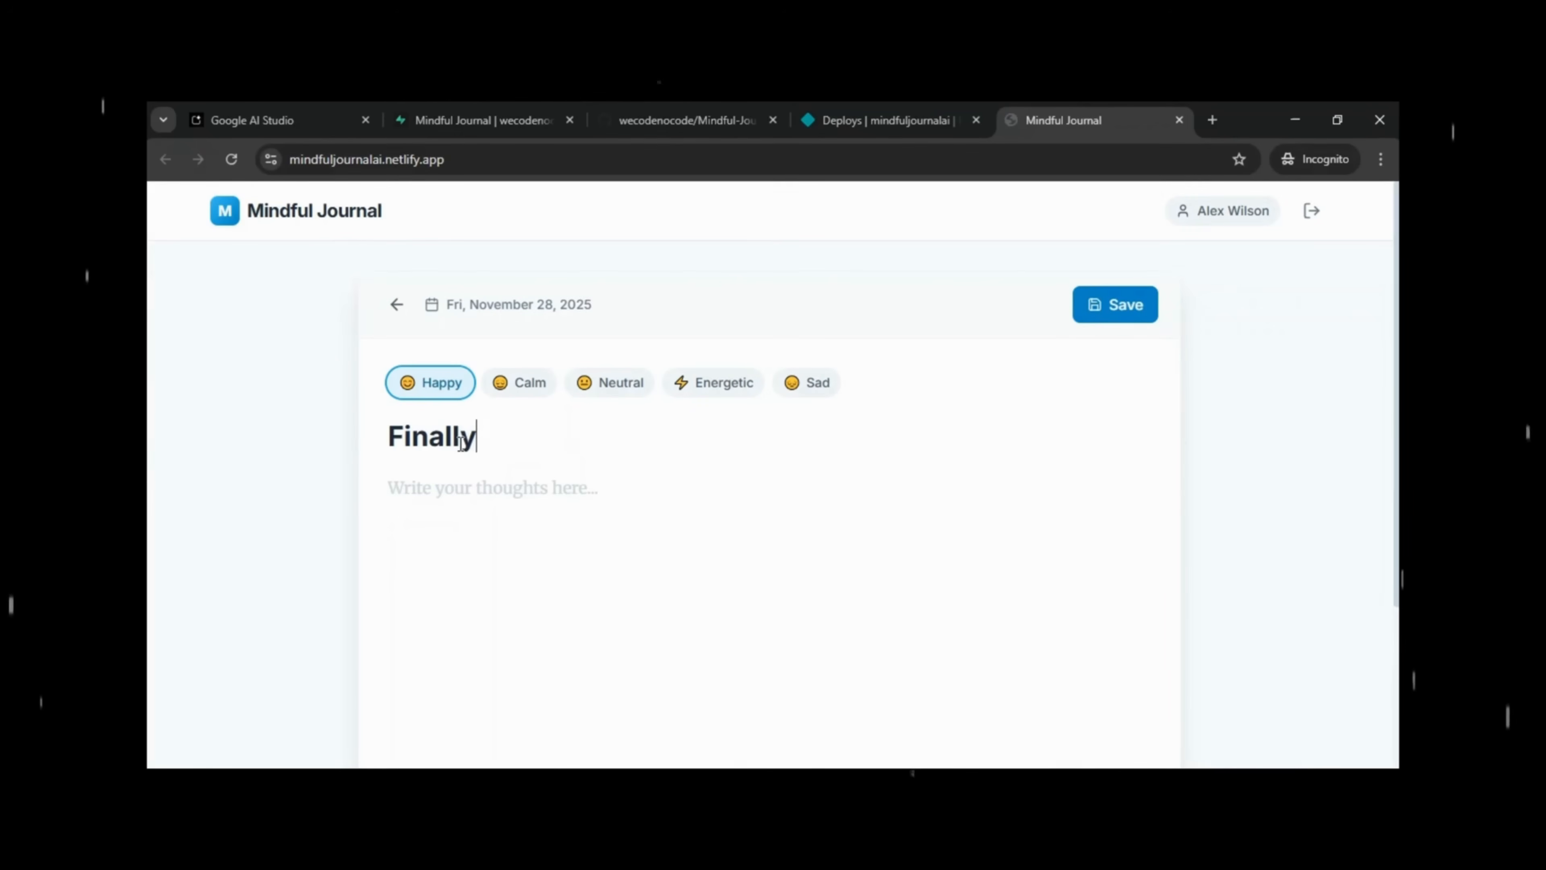
pyautogui.write('!!!!!!!!!!!')
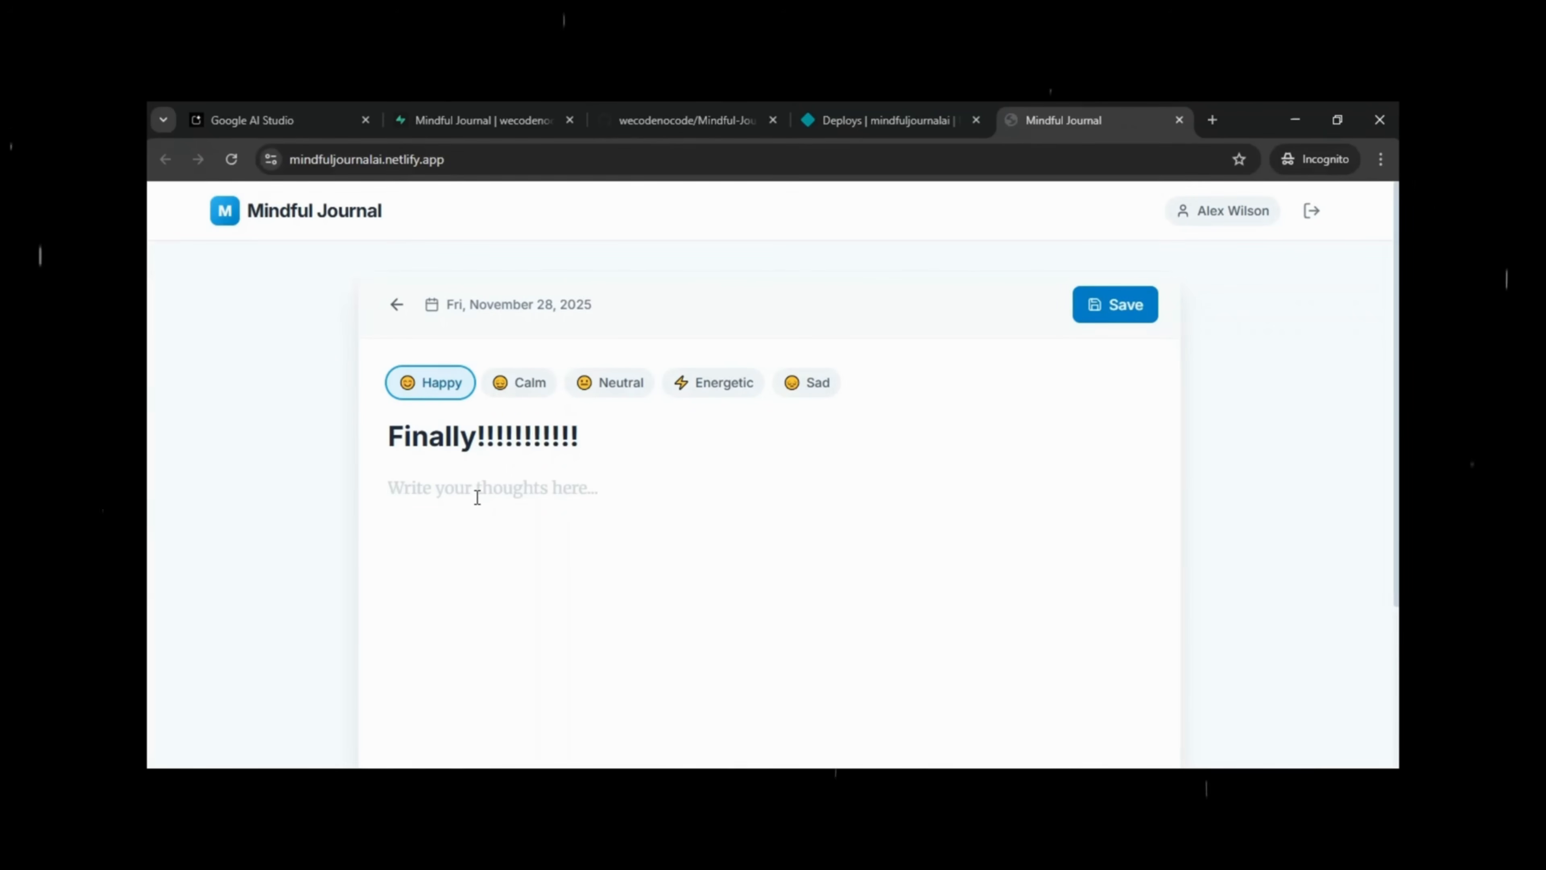
pyautogui.click(477, 498)
pyautogui.write('Finally!!!!!!!!!!!')
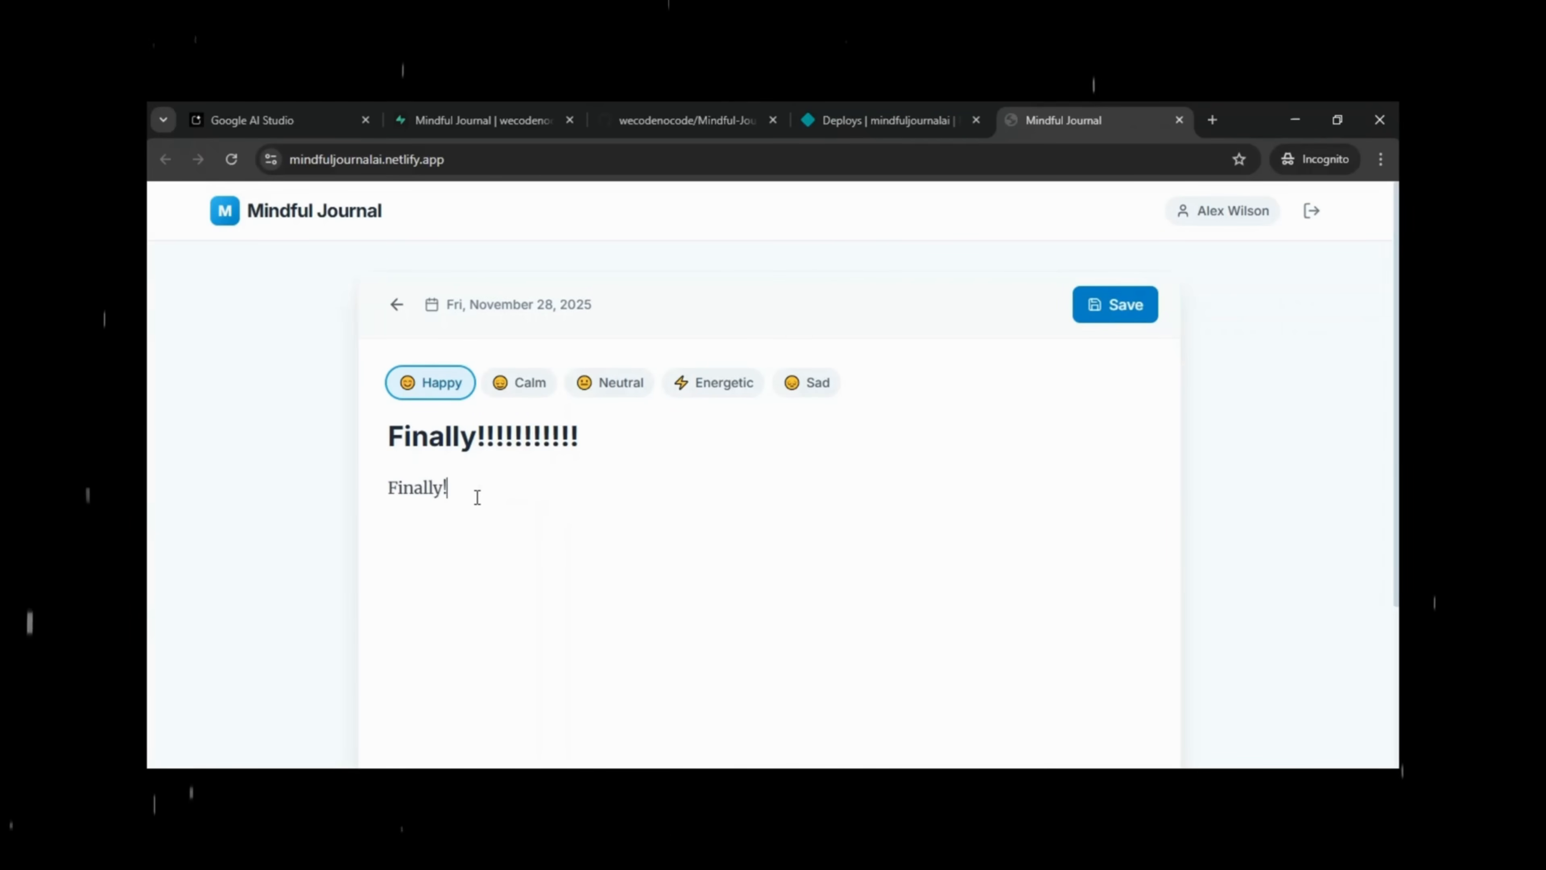
pyautogui.click(1114, 318)
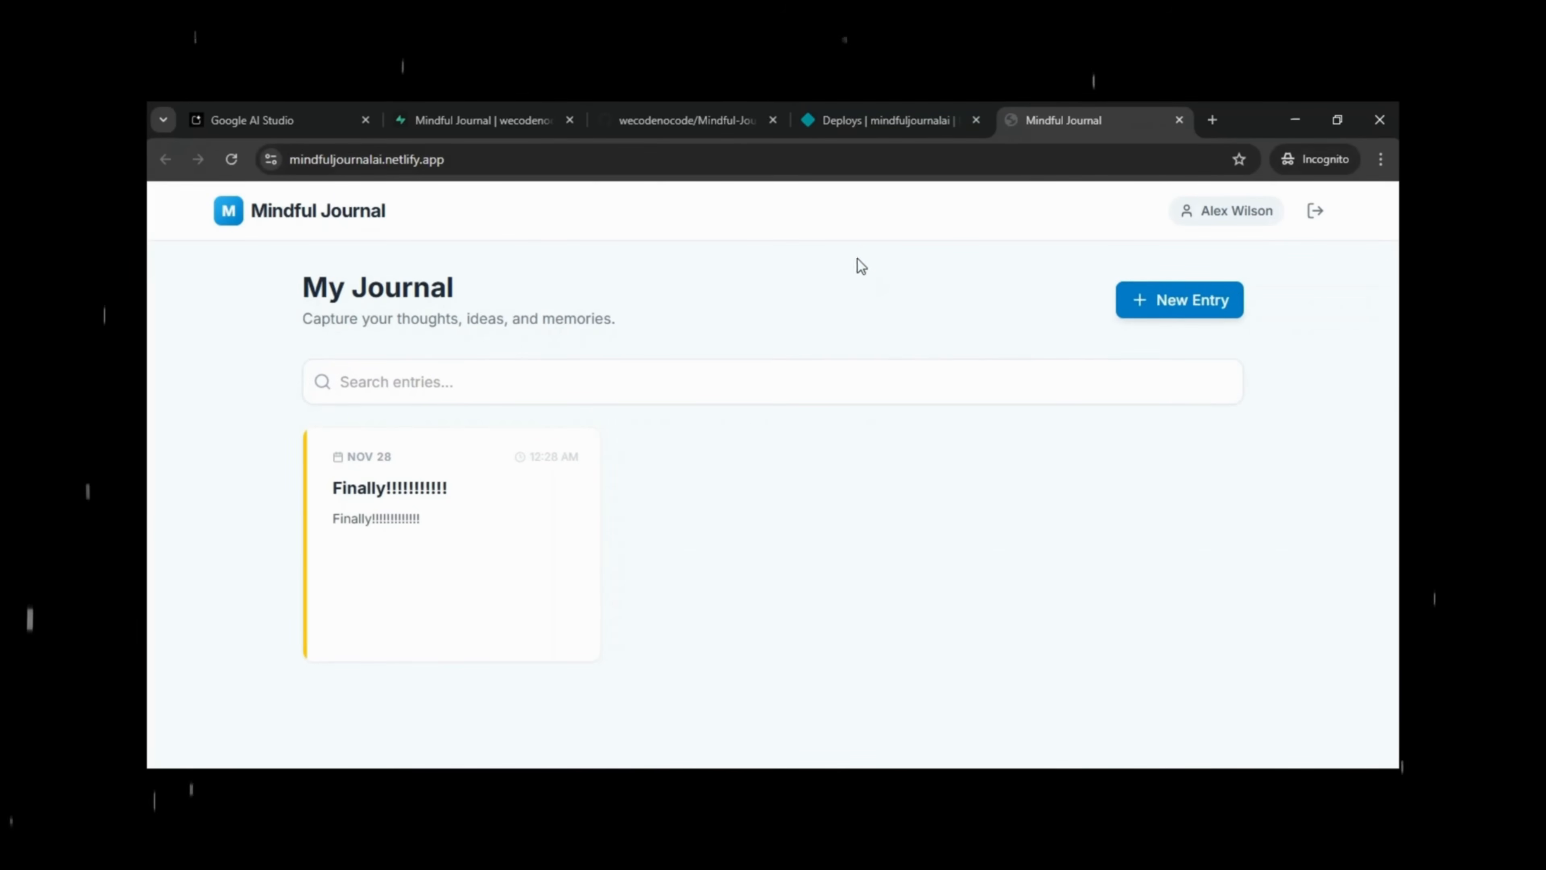
# Reload Supabase, review the journal_entries columns and schema diagram, and open its six rows.
pyautogui.click(486, 122)
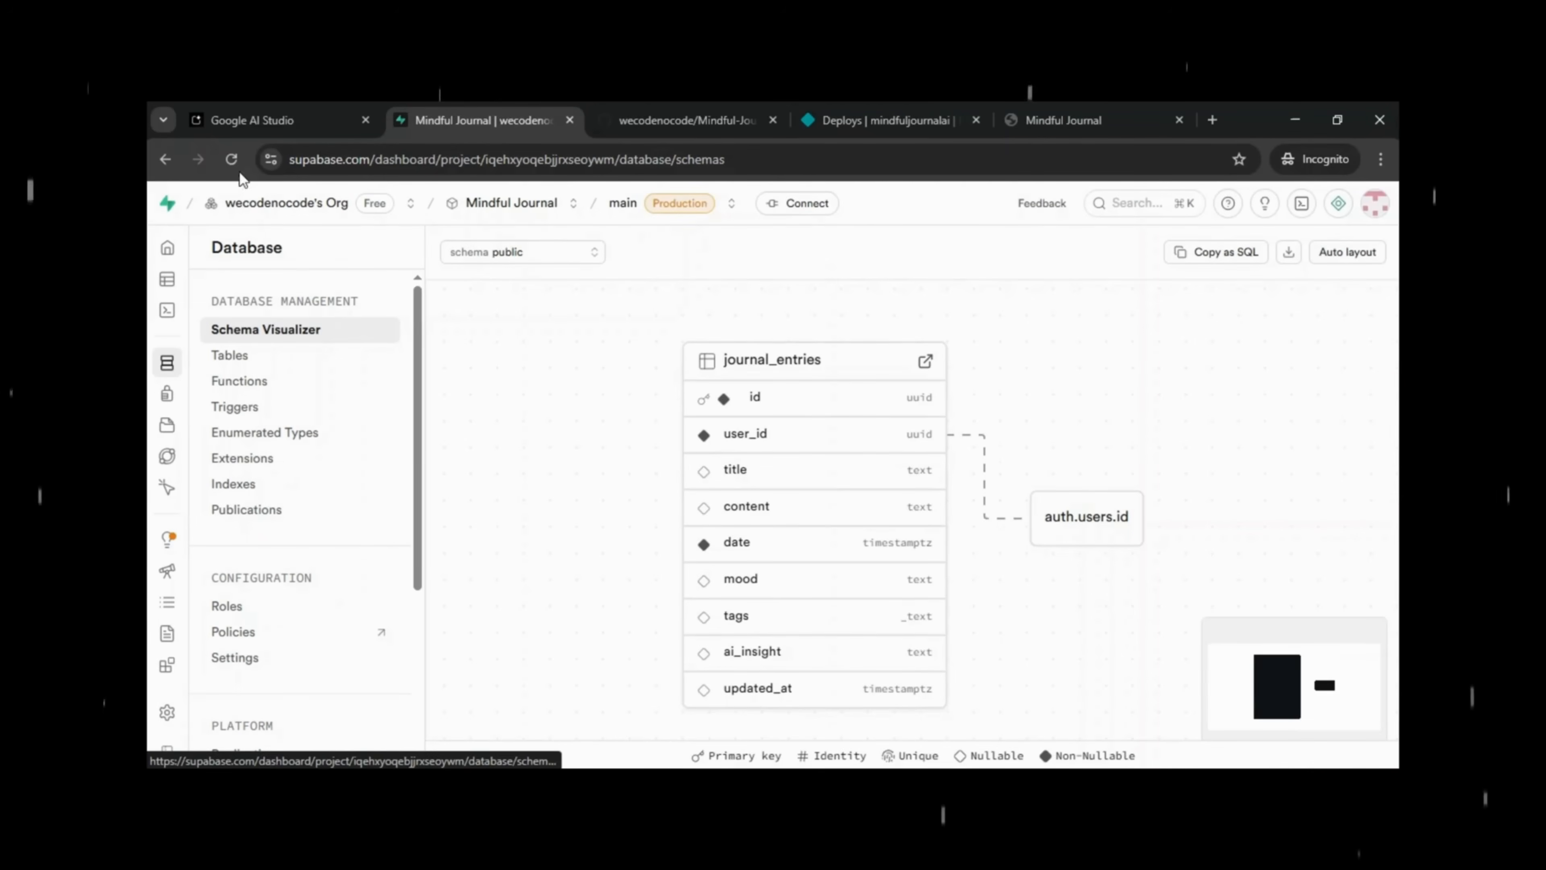
pyautogui.click(231, 159)
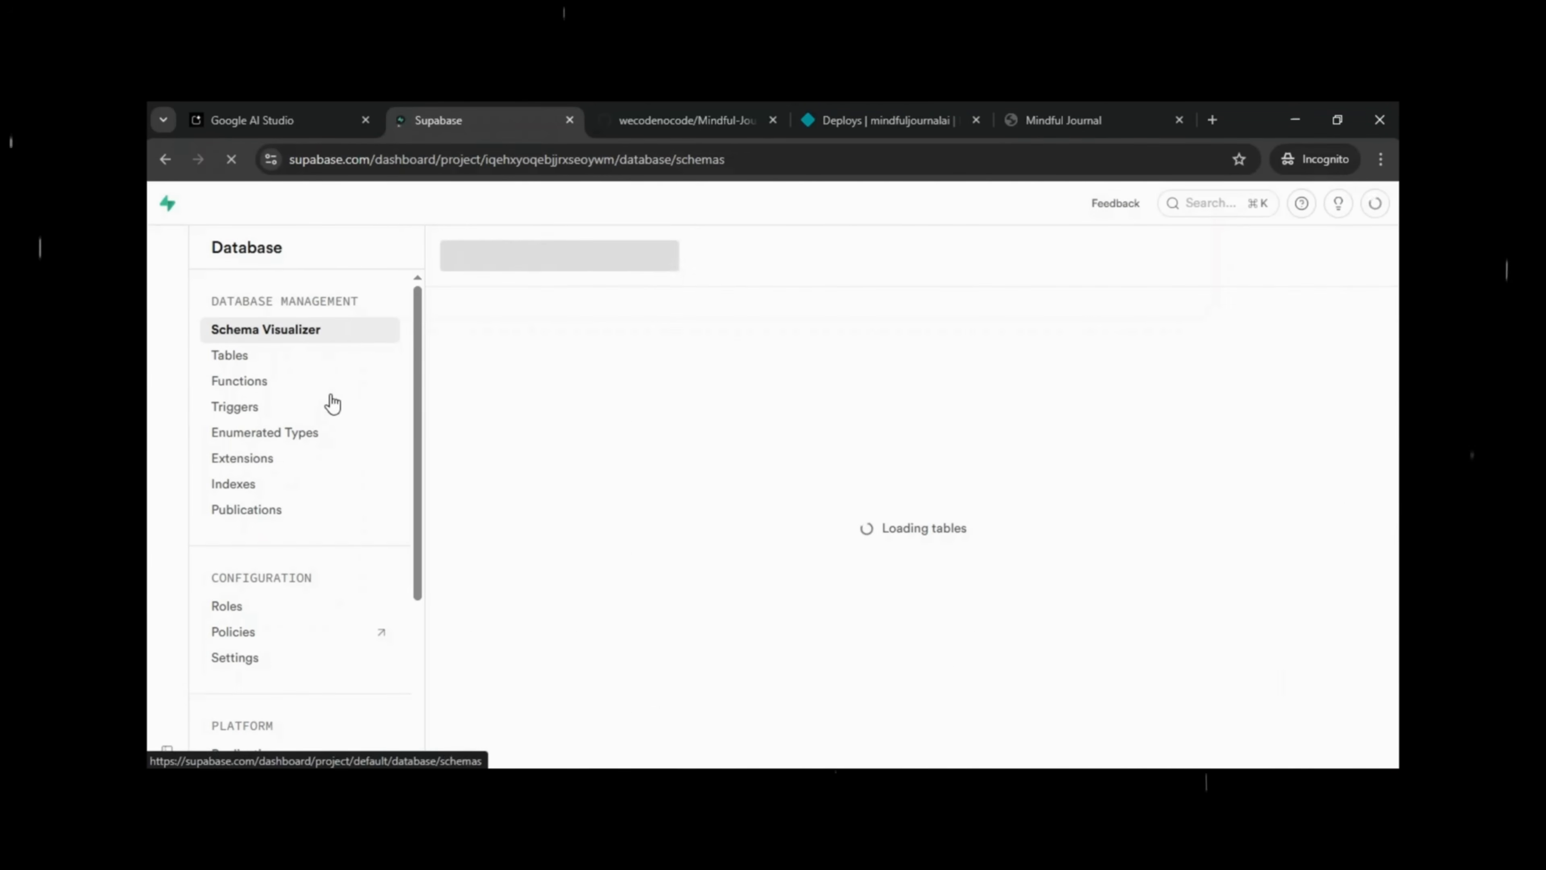
pyautogui.click(263, 367)
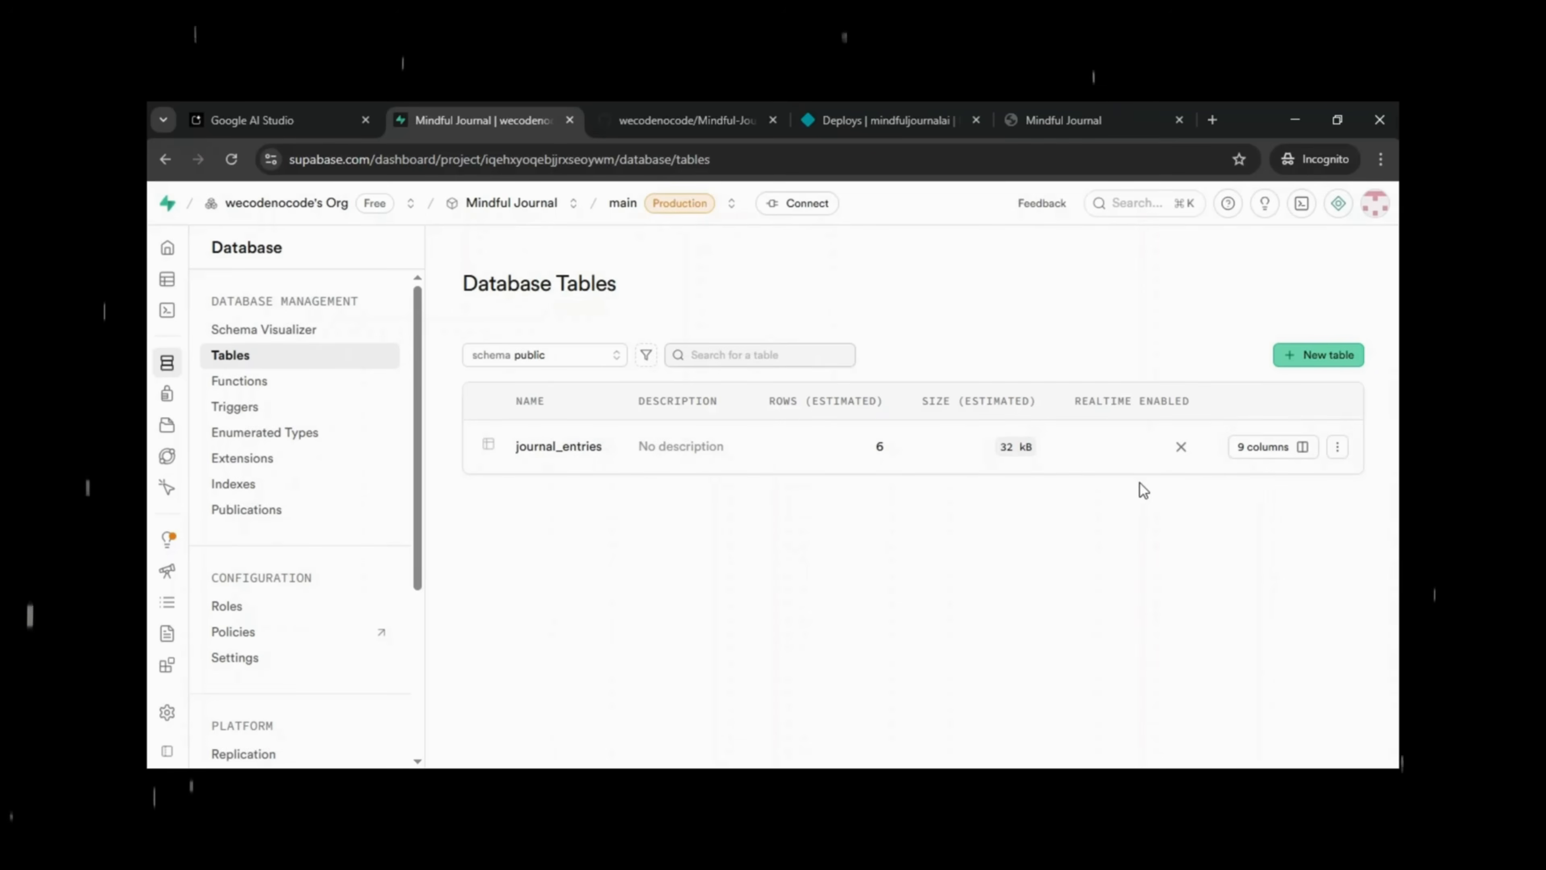
pyautogui.click(1260, 450)
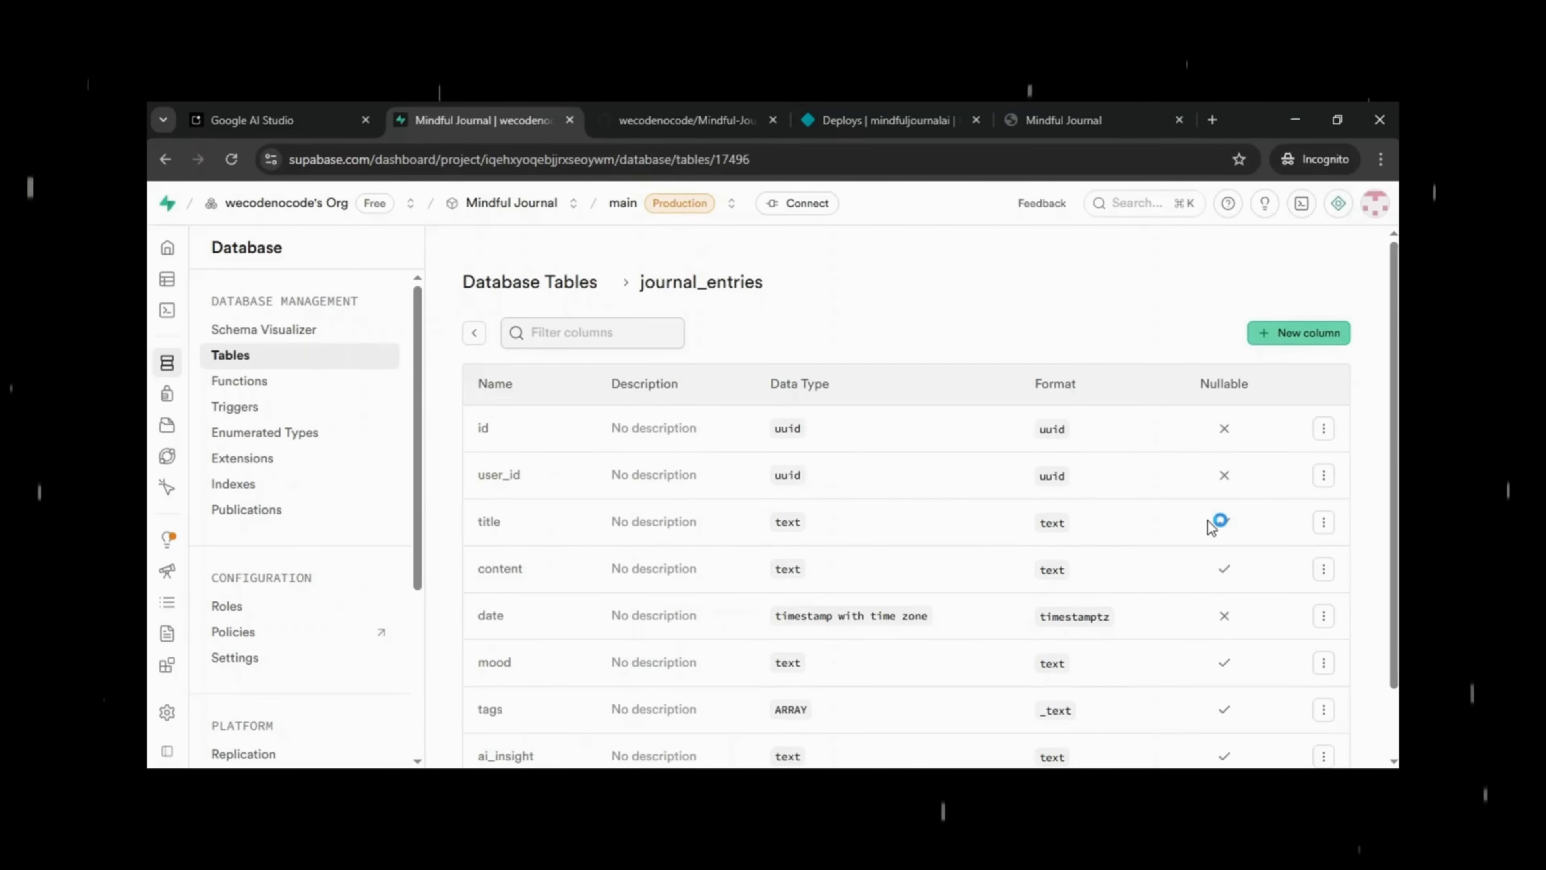
pyautogui.click(483, 333)
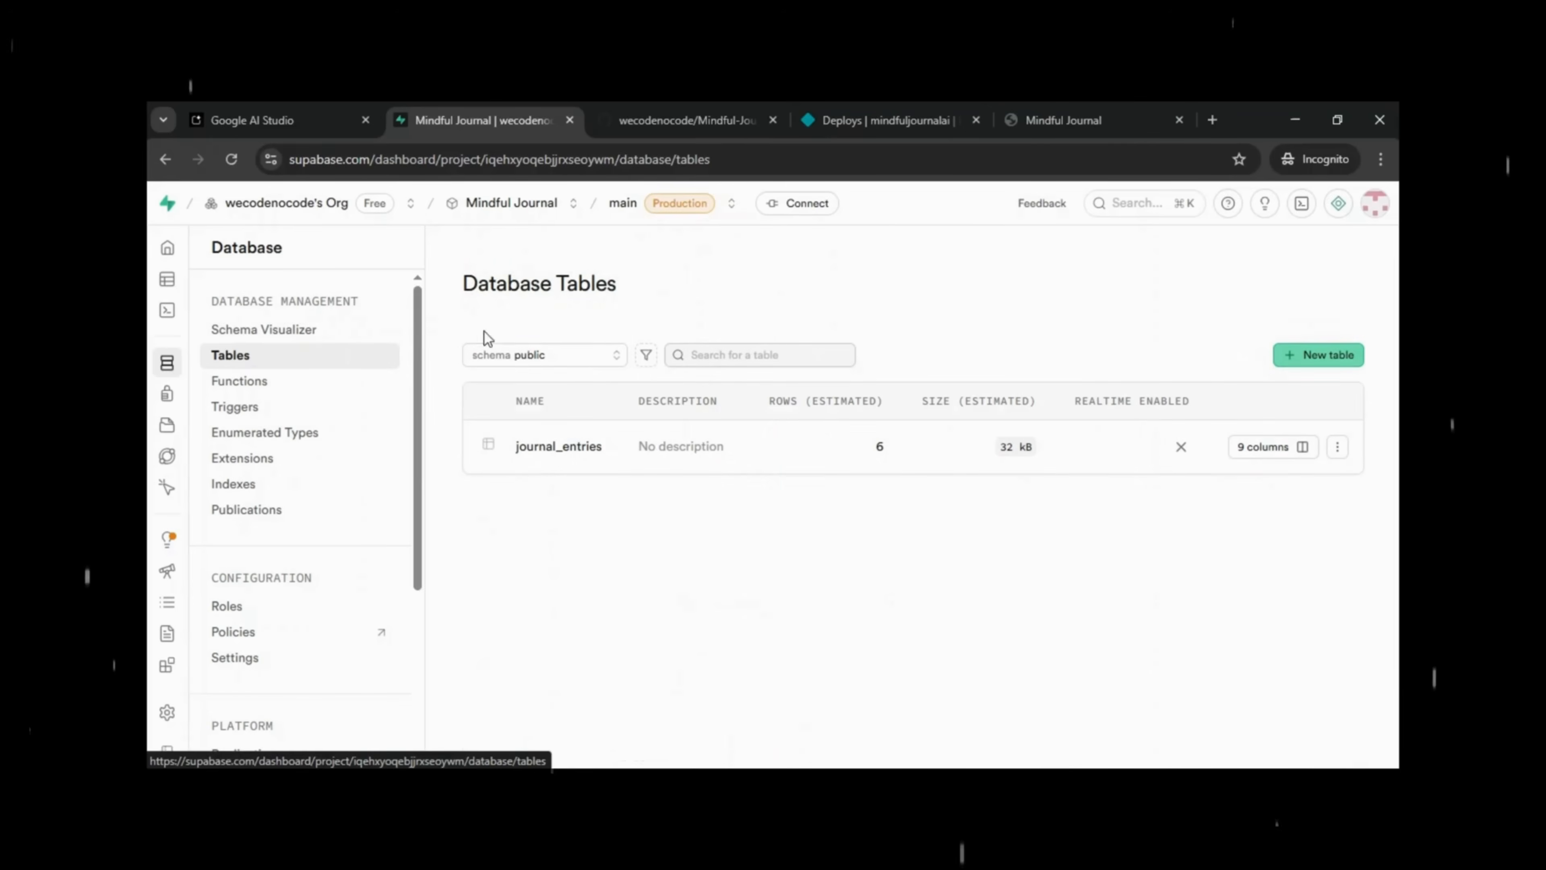
pyautogui.click(309, 332)
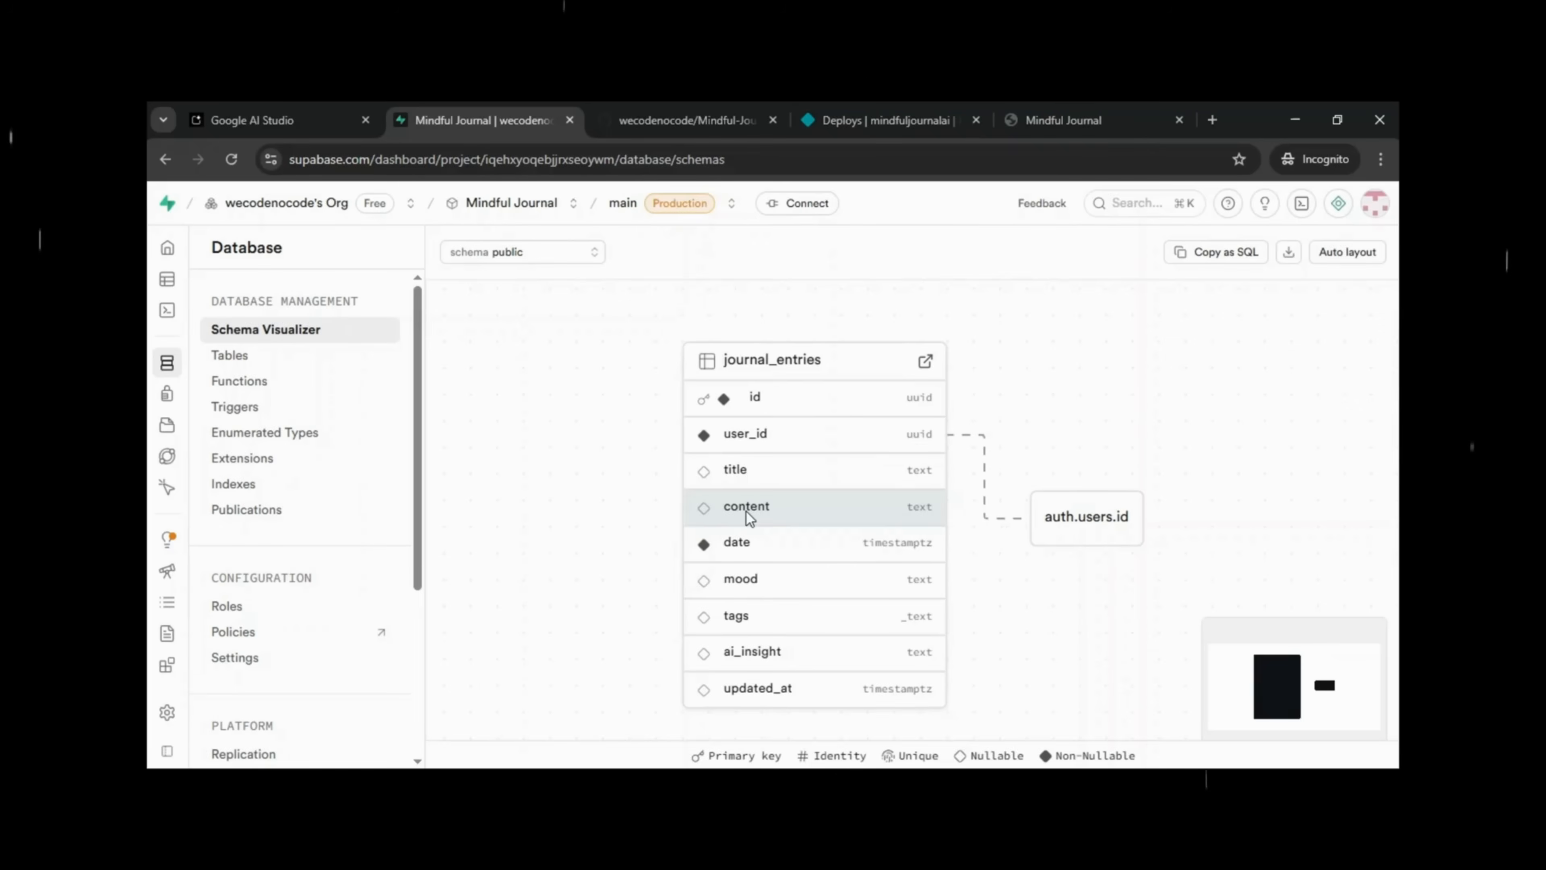
pyautogui.click(926, 364)
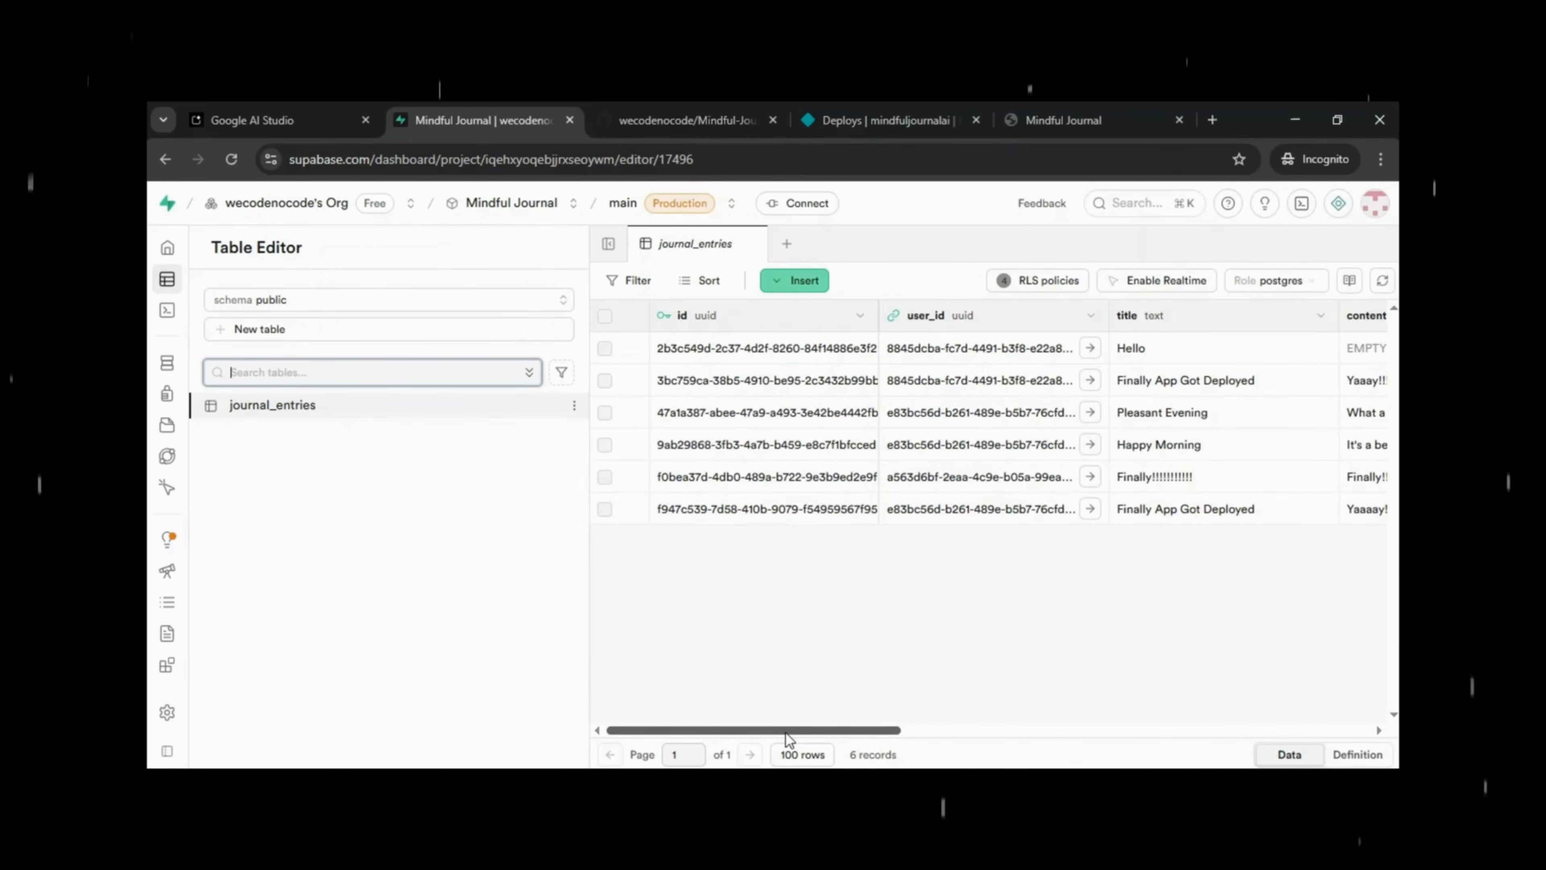
# Check the entries' content column and the three Authentication users, then log out of Mindful Journal.
pyautogui.moveTo(790, 730); pyautogui.dragTo(888, 726)
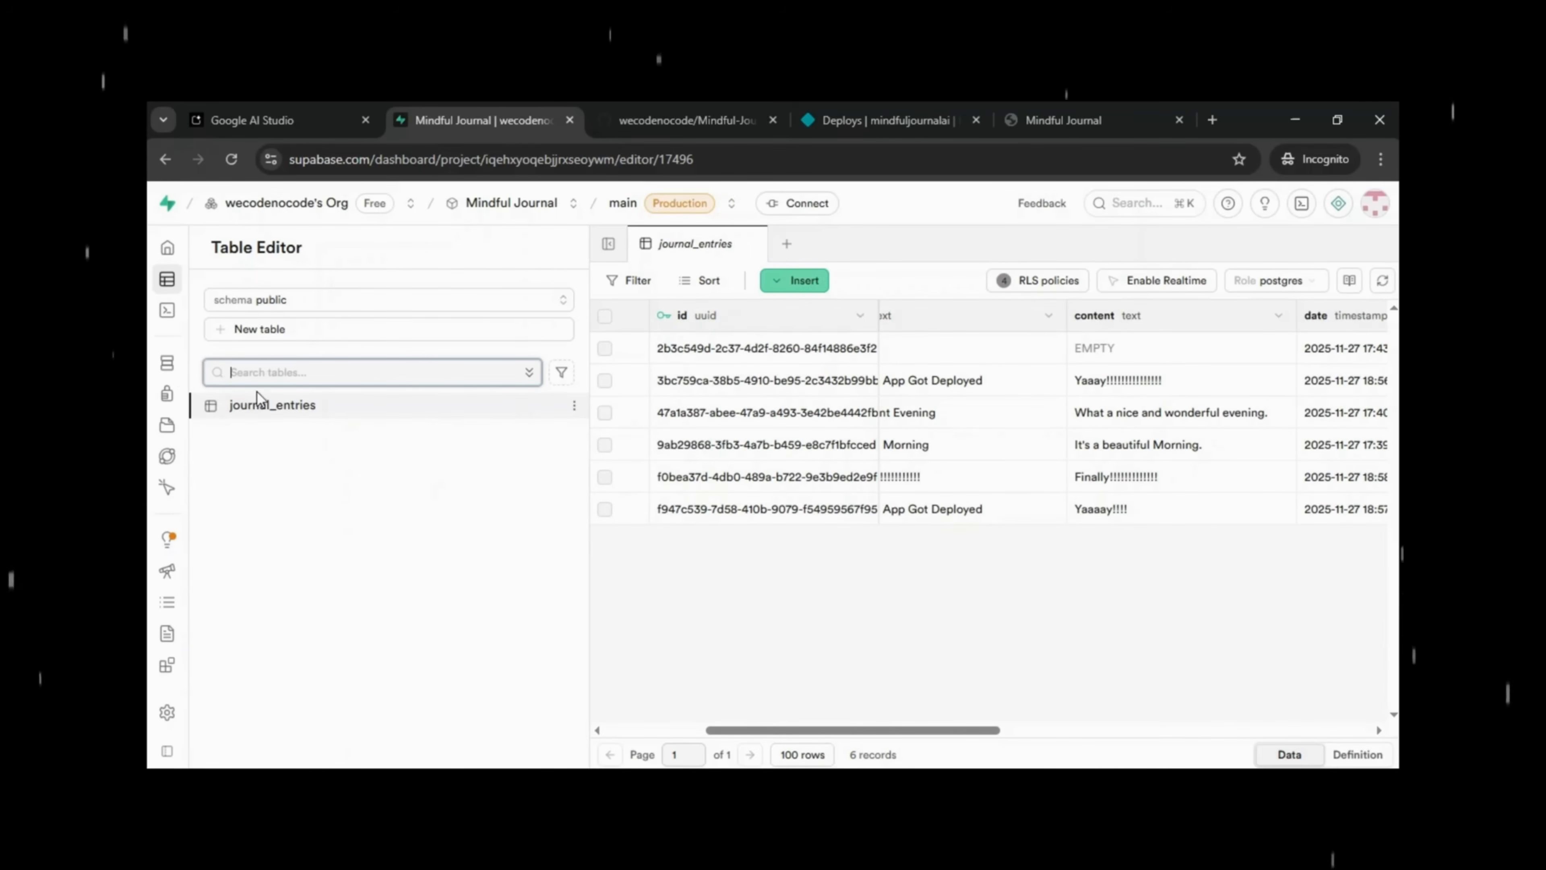
pyautogui.moveTo(170, 366)
pyautogui.click(218, 397)
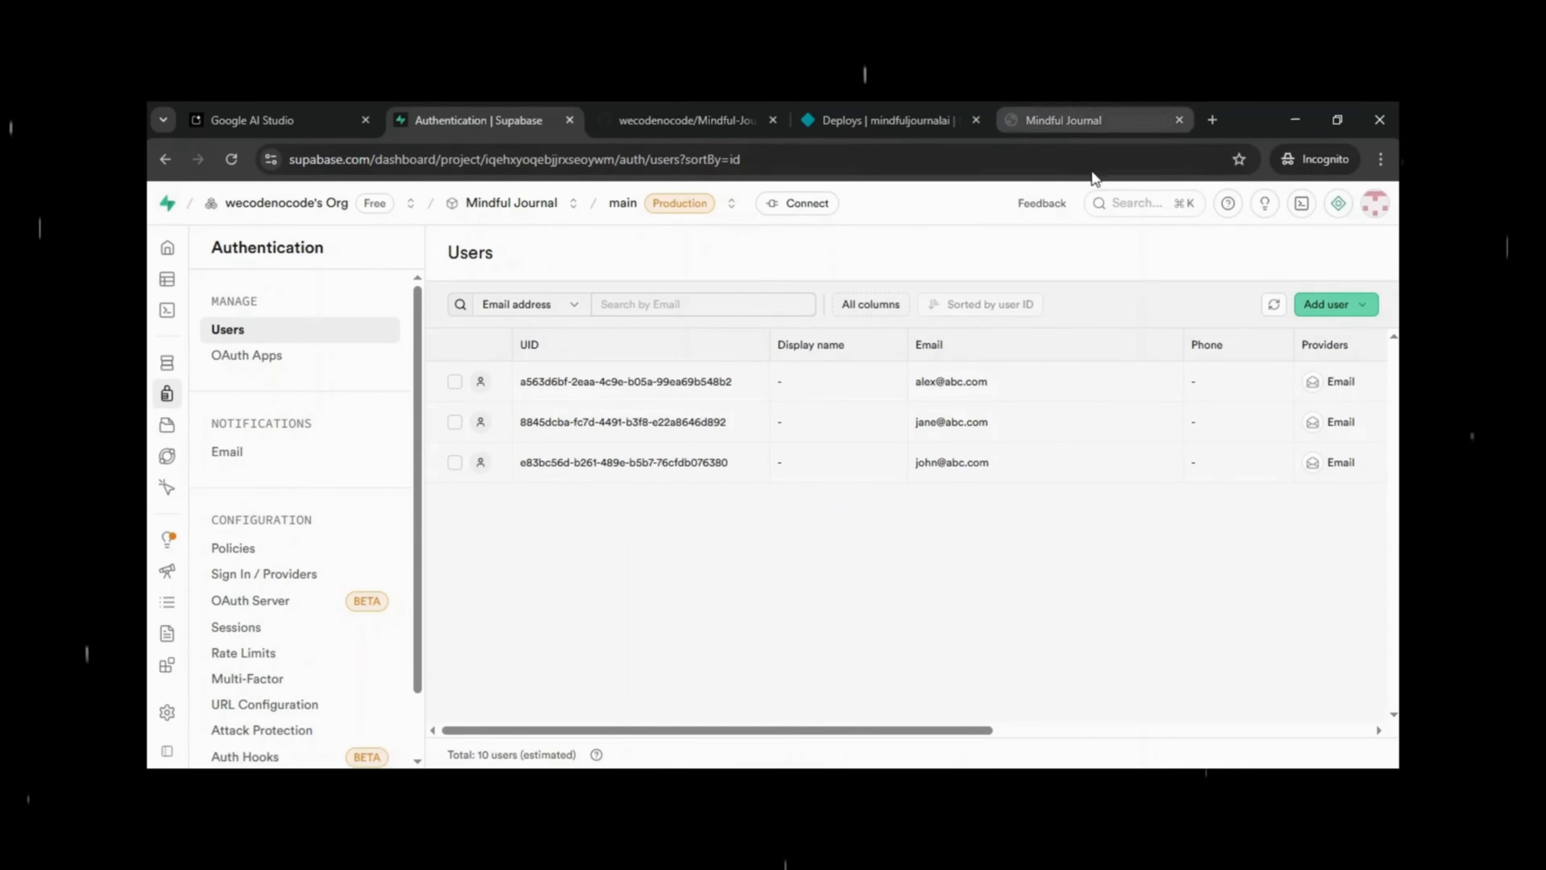
pyautogui.click(1078, 112)
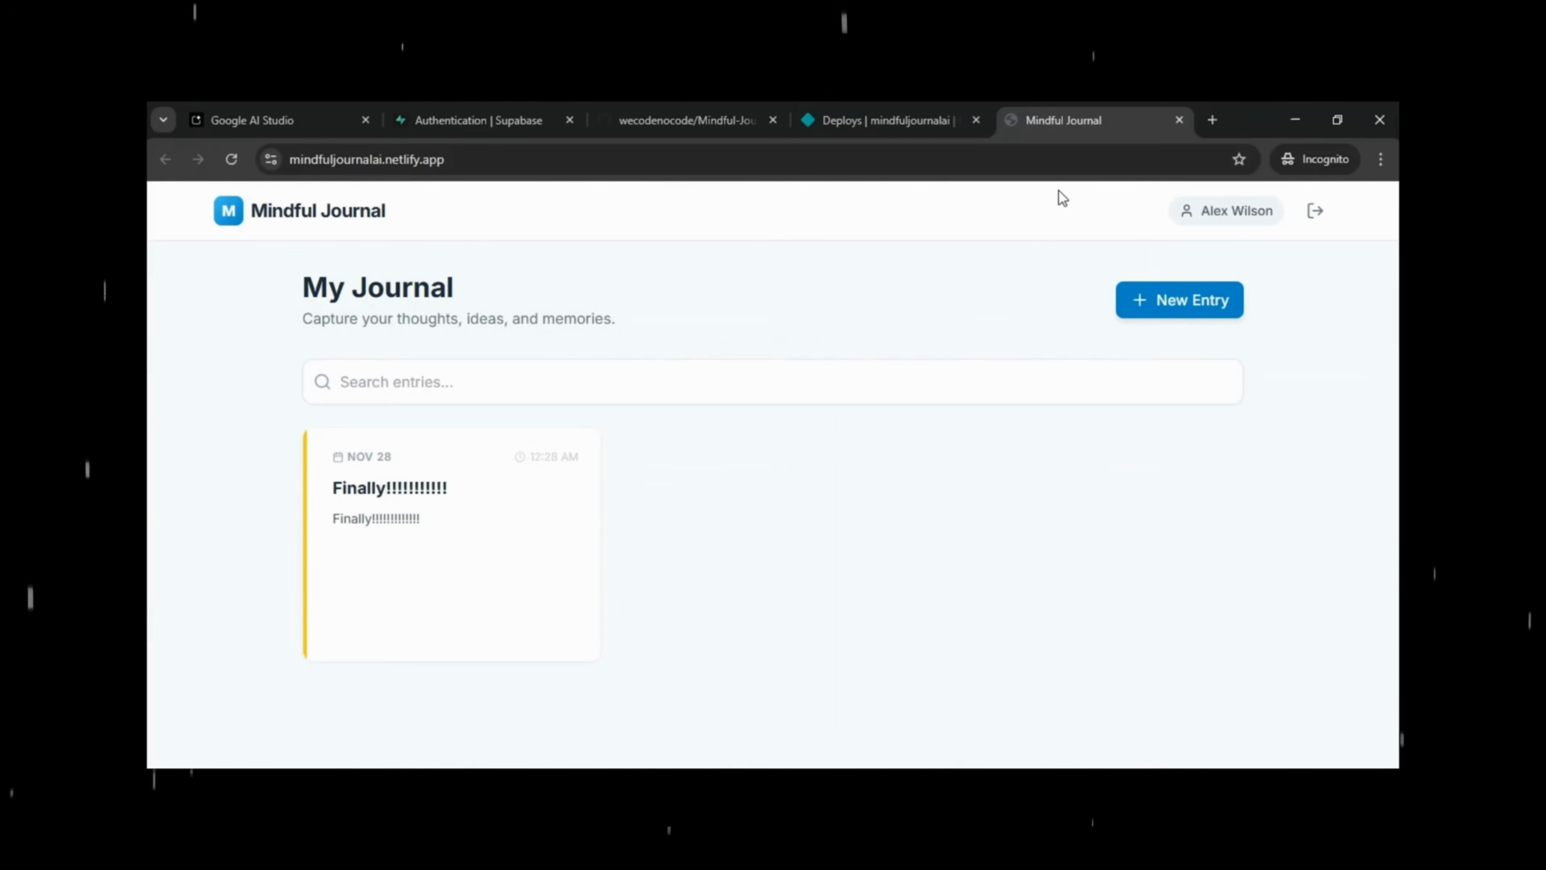
pyautogui.click(1315, 210)
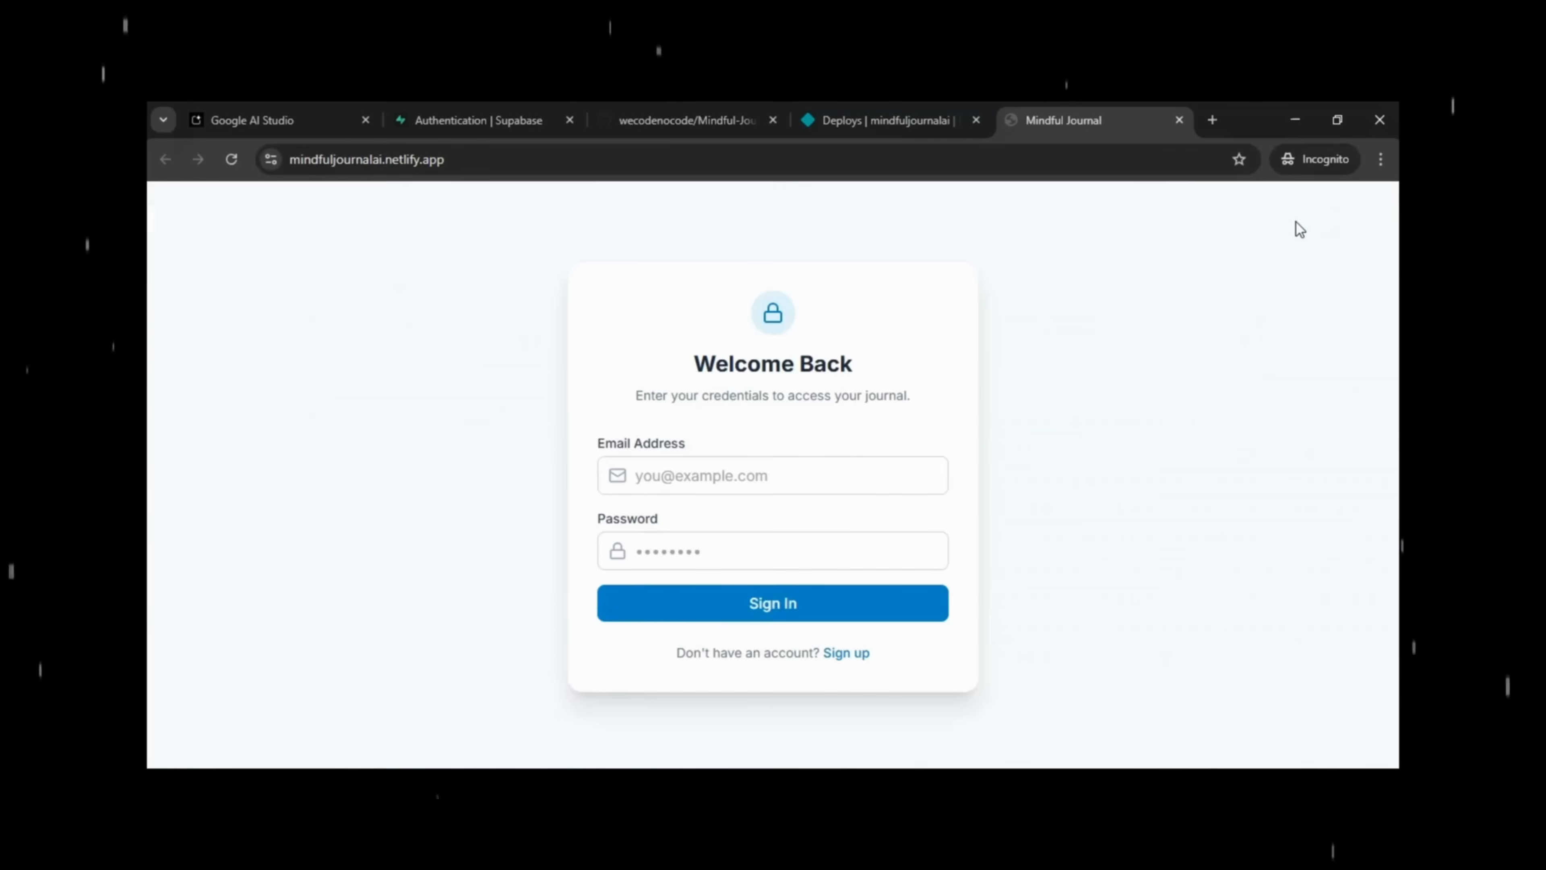